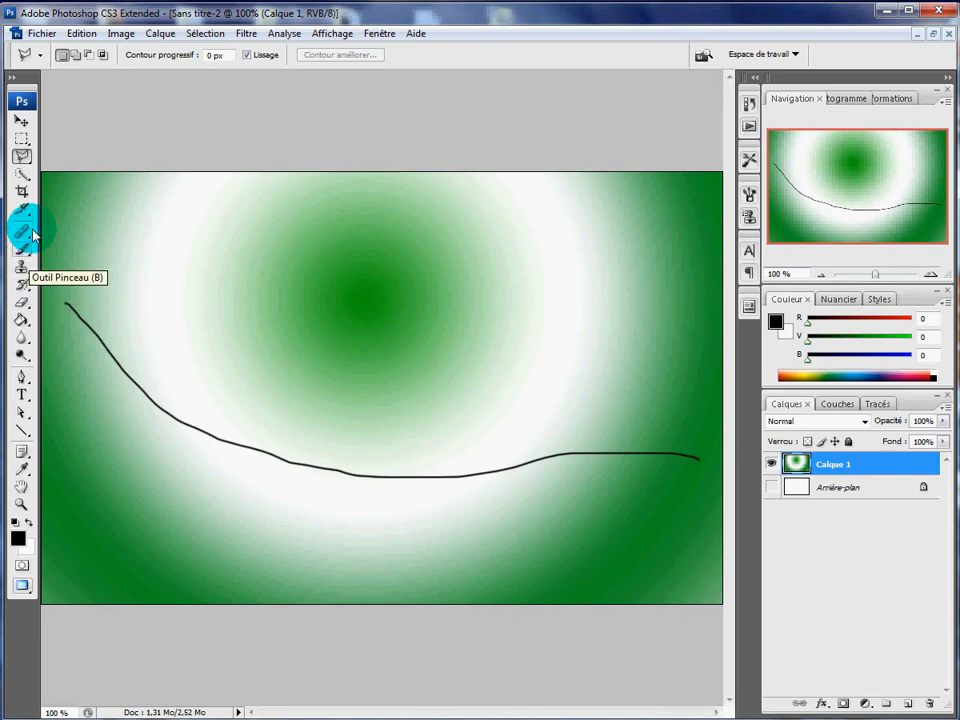
# Outline the image area above the black curve with the Polygonal Lasso, following the curve and closing along the canvas's upper edge.
pyautogui.click(24, 160)
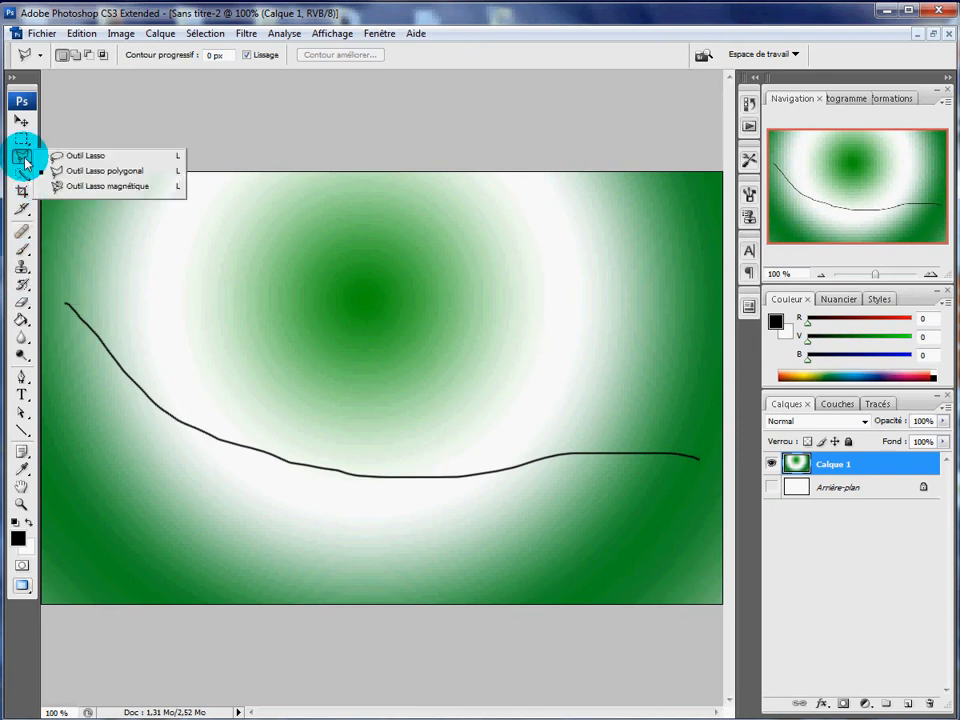
pyautogui.click(76, 171)
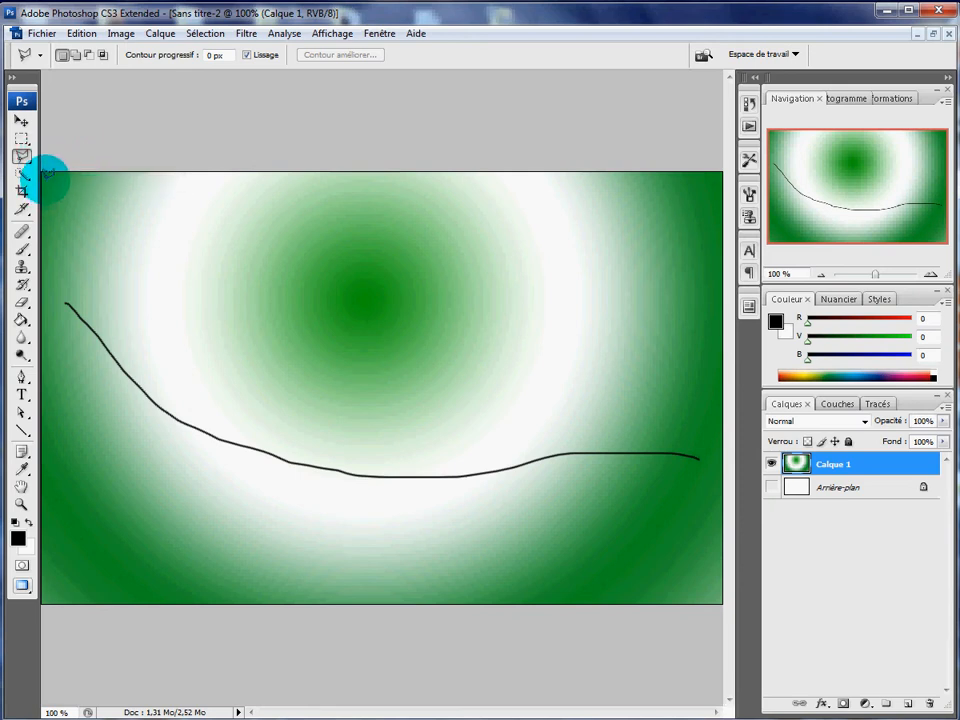
pyautogui.click(45, 177)
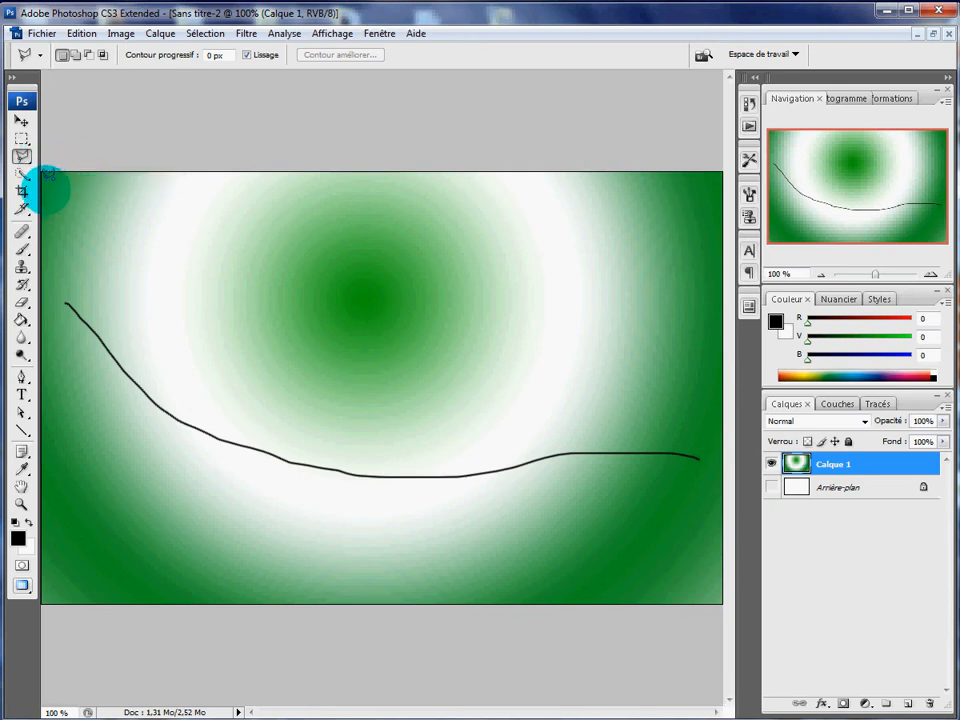
pyautogui.click(46, 272)
pyautogui.click(96, 281)
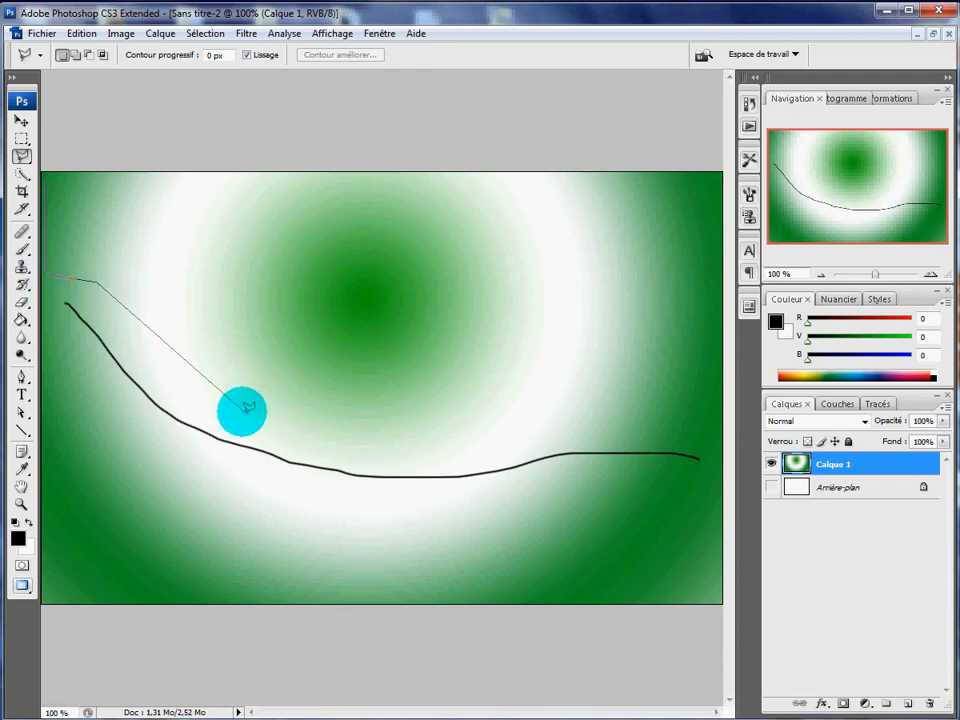
pyautogui.click(172, 372)
pyautogui.click(254, 412)
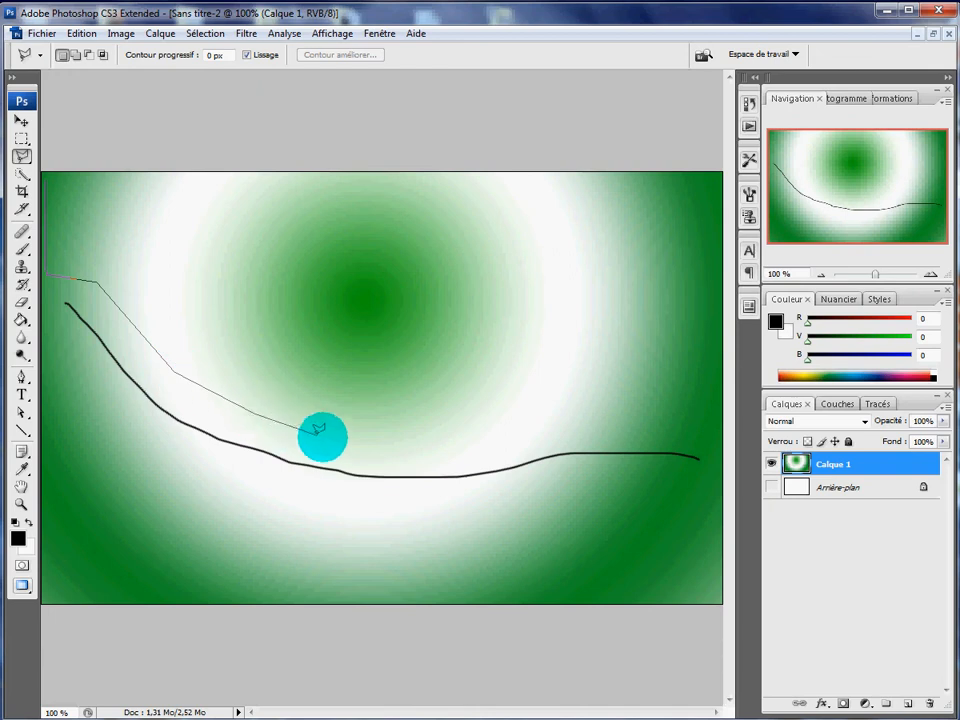
pyautogui.click(343, 440)
pyautogui.click(472, 441)
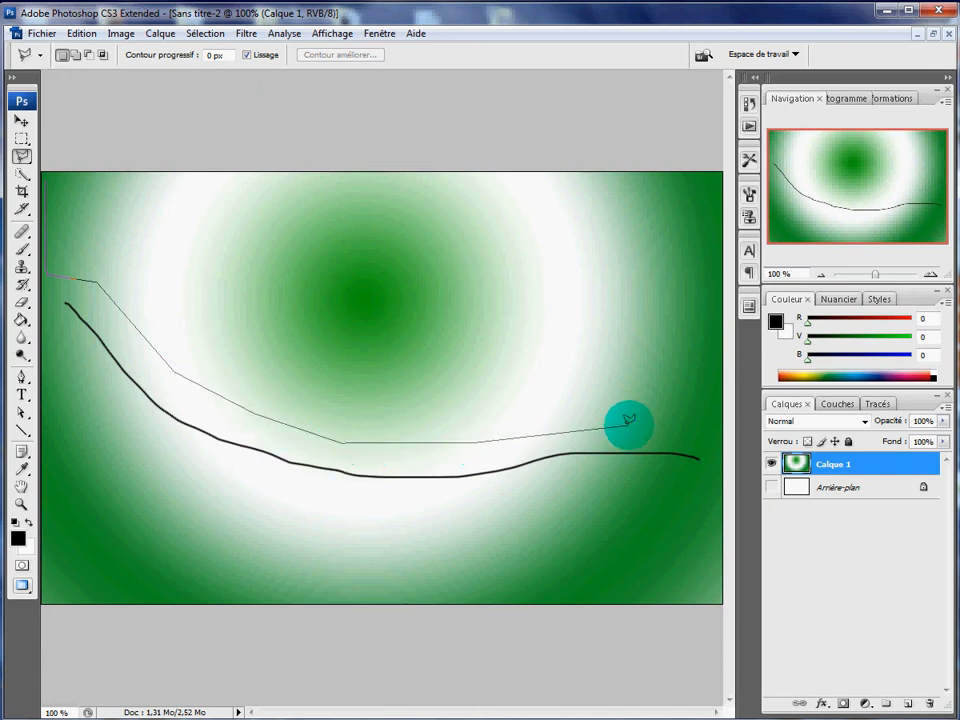
pyautogui.click(718, 412)
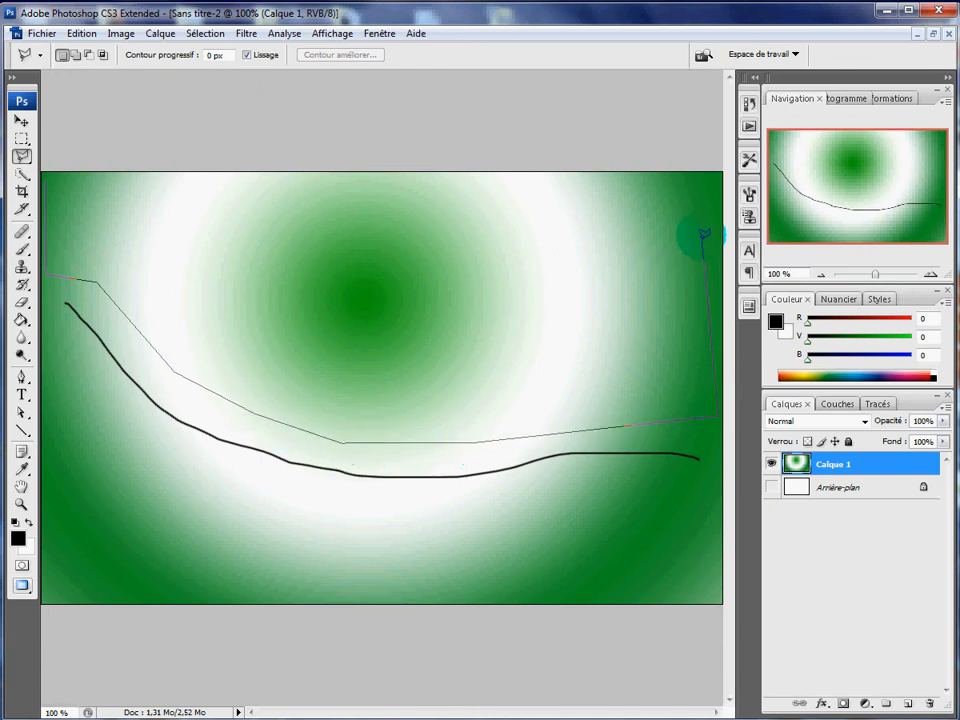
pyautogui.click(718, 172)
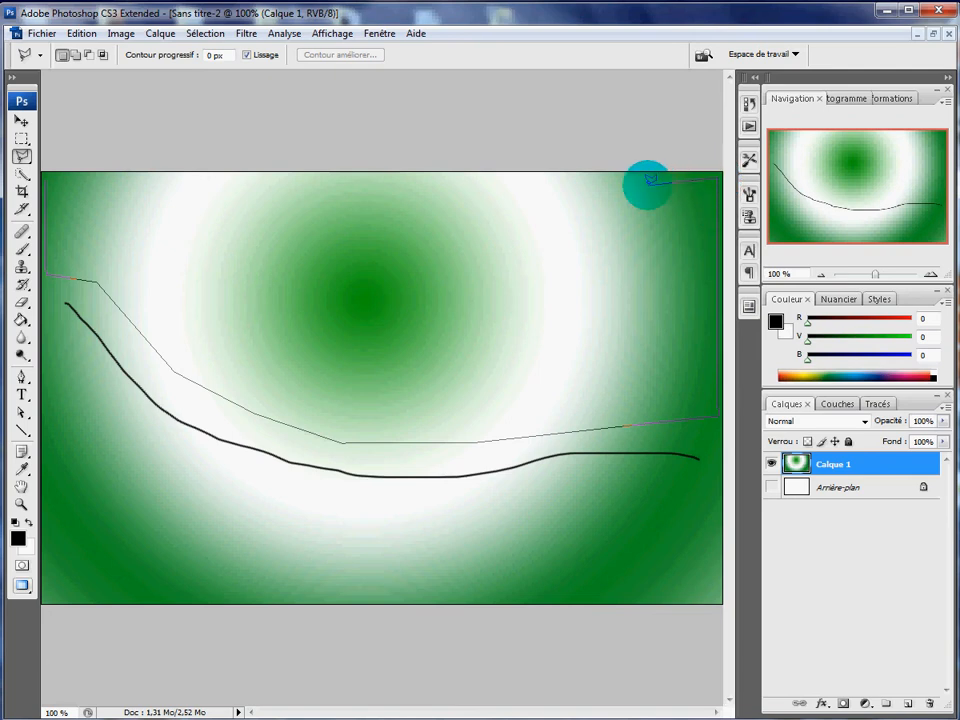
pyautogui.doubleClick(648, 184)
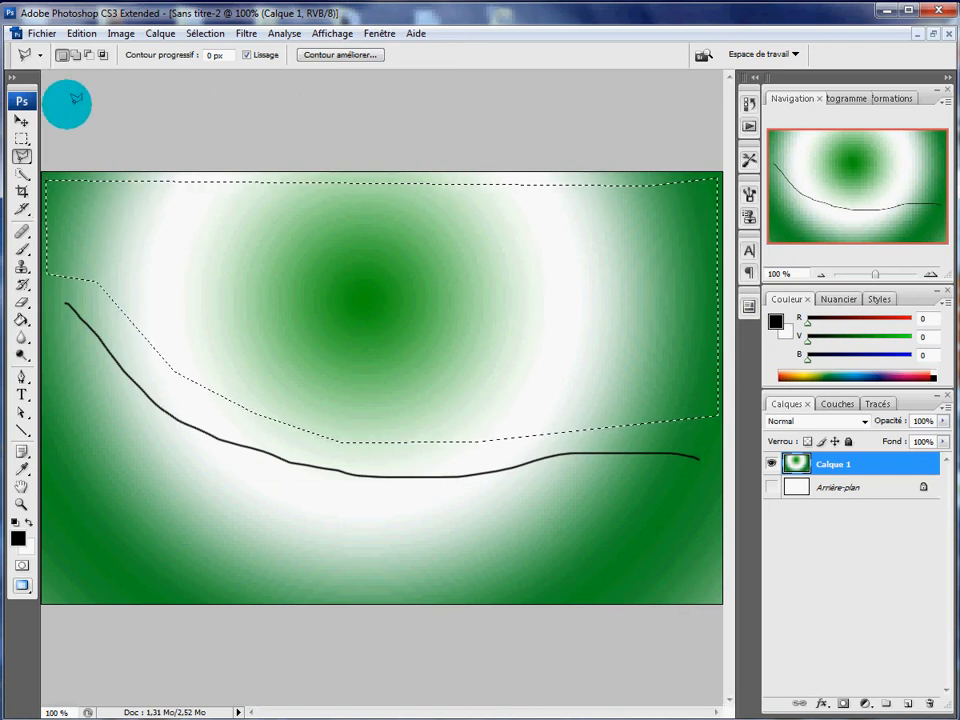
# Turn the selection into a Quick Mask and show the image's channels.
pyautogui.click(21, 121)
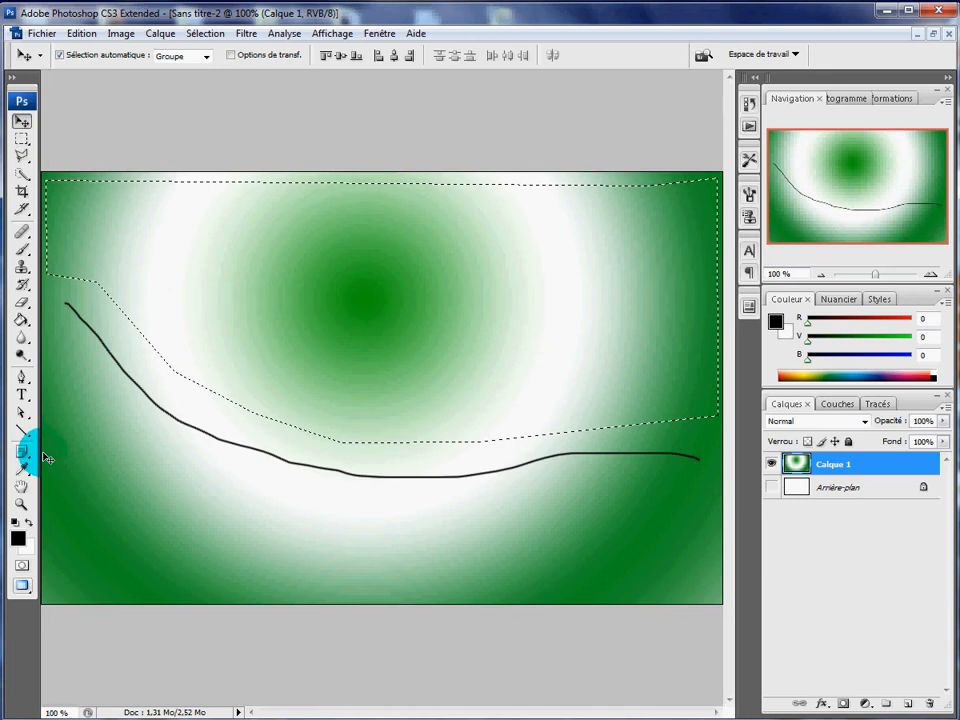
pyautogui.click(21, 568)
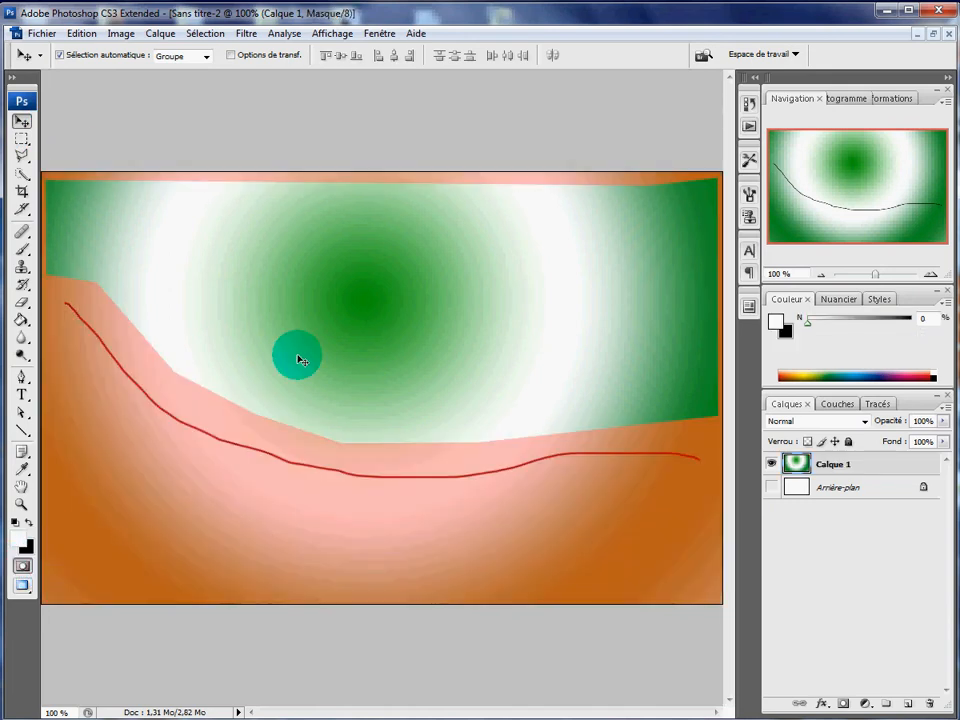
pyautogui.click(840, 405)
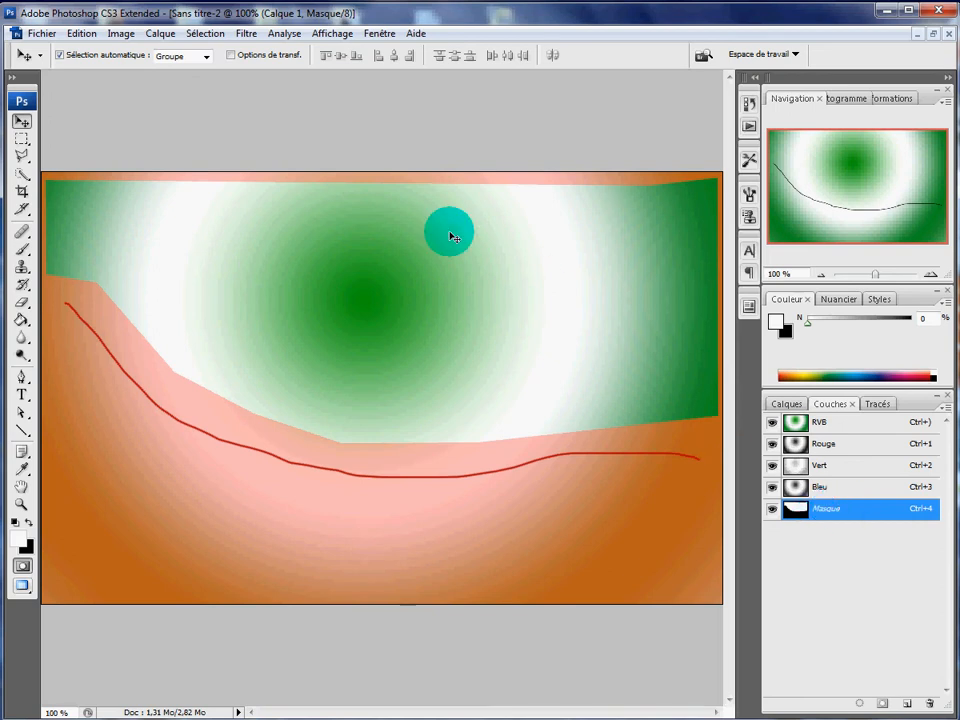
# Soften the mask's edges with a Gaussian blur of 5.1 pixels radius.
pyautogui.click(244, 34)
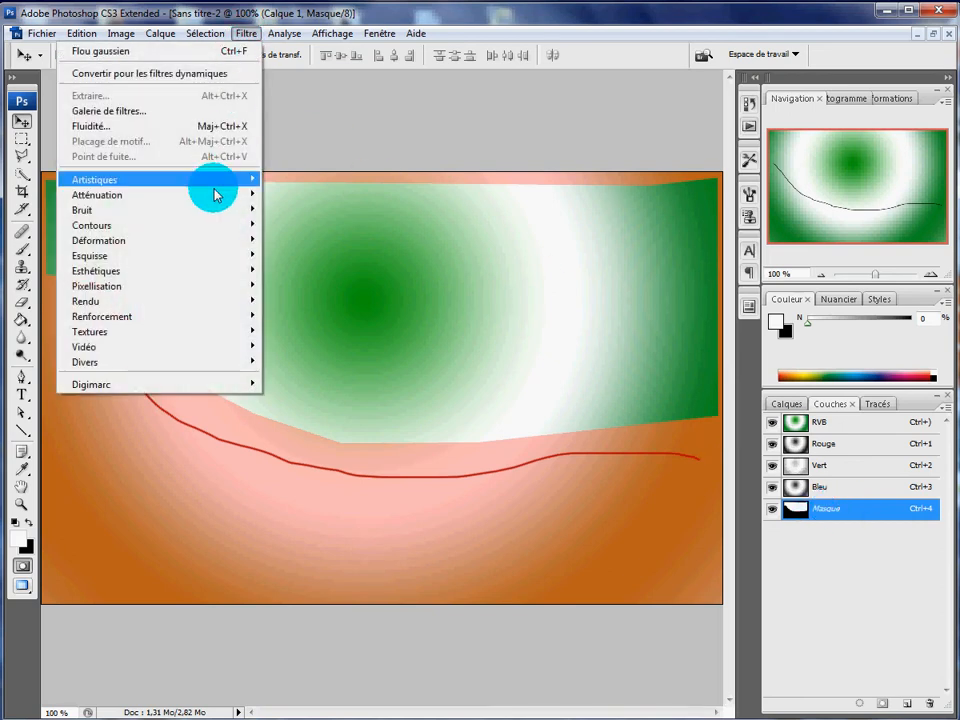
pyautogui.moveTo(214, 195)
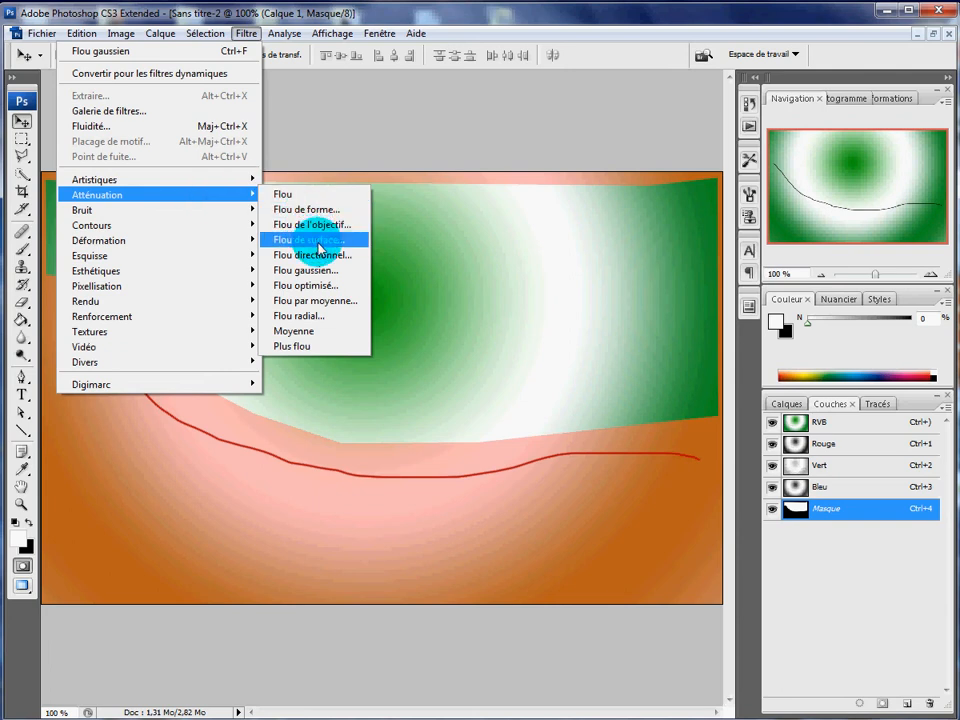
pyautogui.click(315, 270)
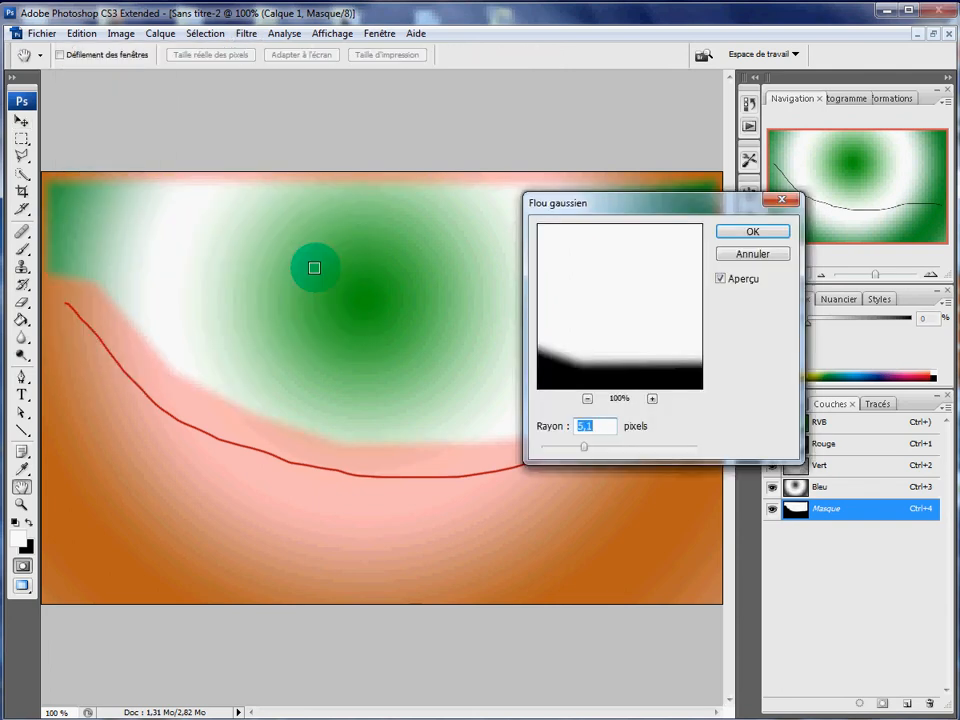
pyautogui.moveTo(647, 210); pyautogui.dragTo(844, 144)
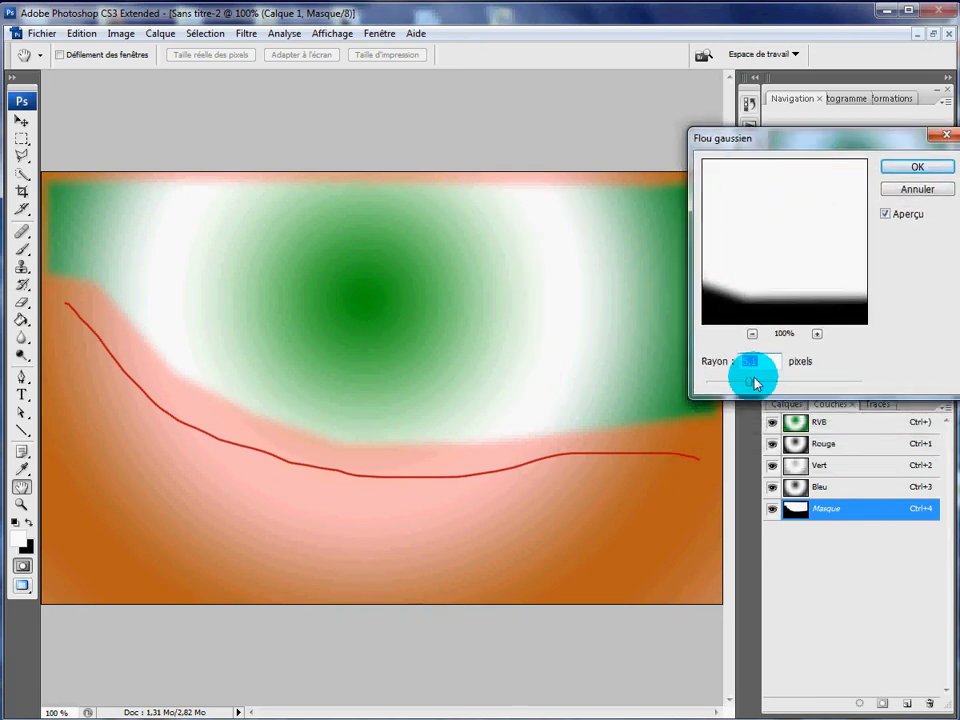
pyautogui.click(750, 361)
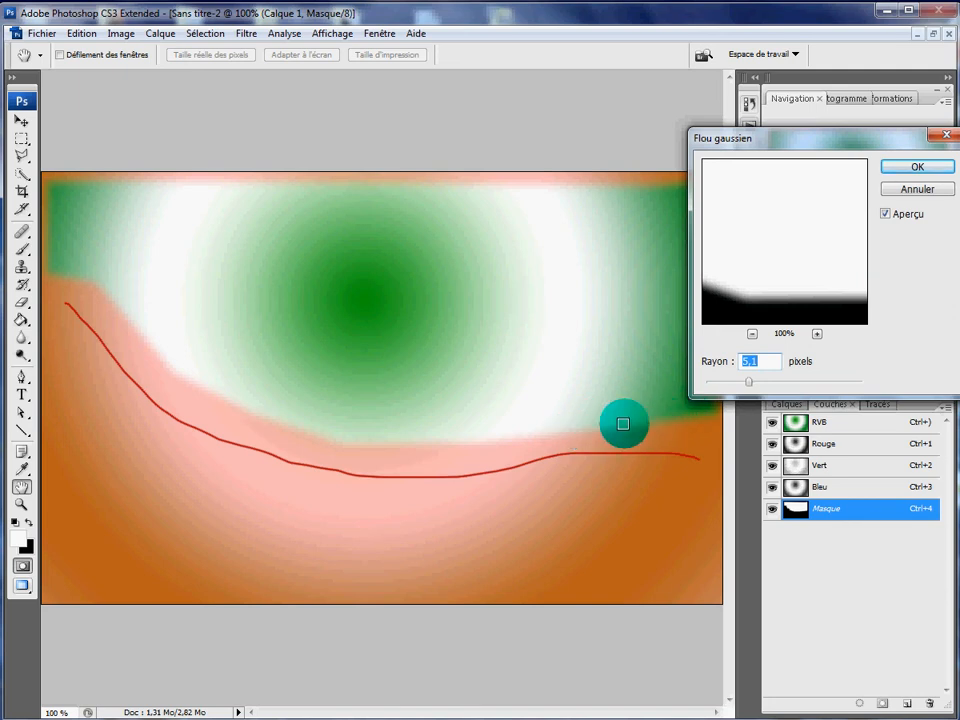
pyautogui.click(913, 170)
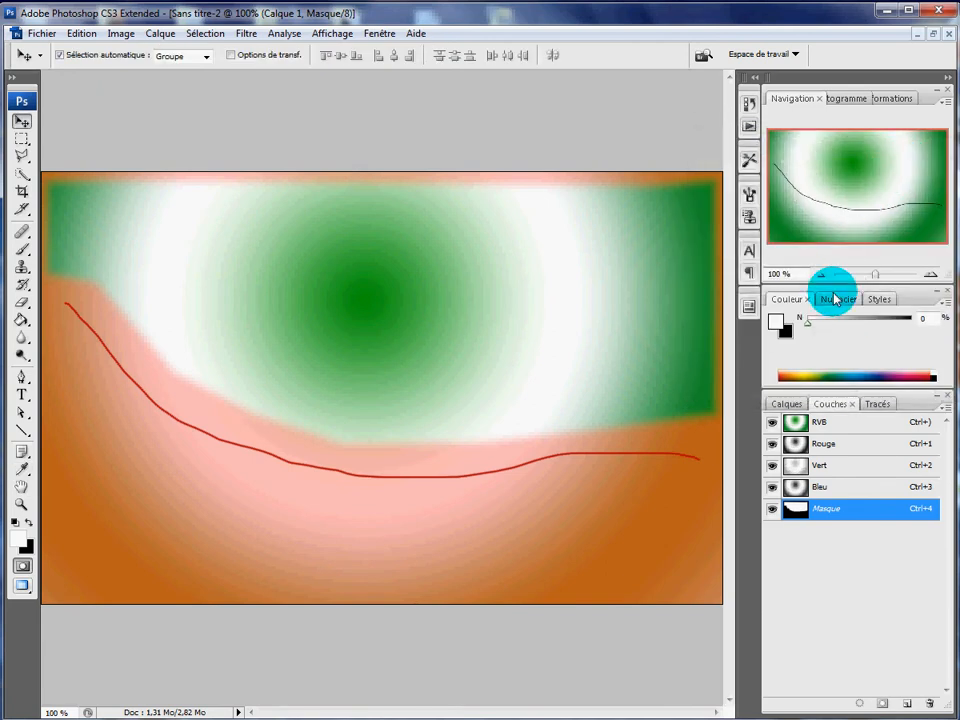
# Convert the blurred mask back into a selection and copy the selected area of Calque 1 to a new layer.
pyautogui.click(785, 406)
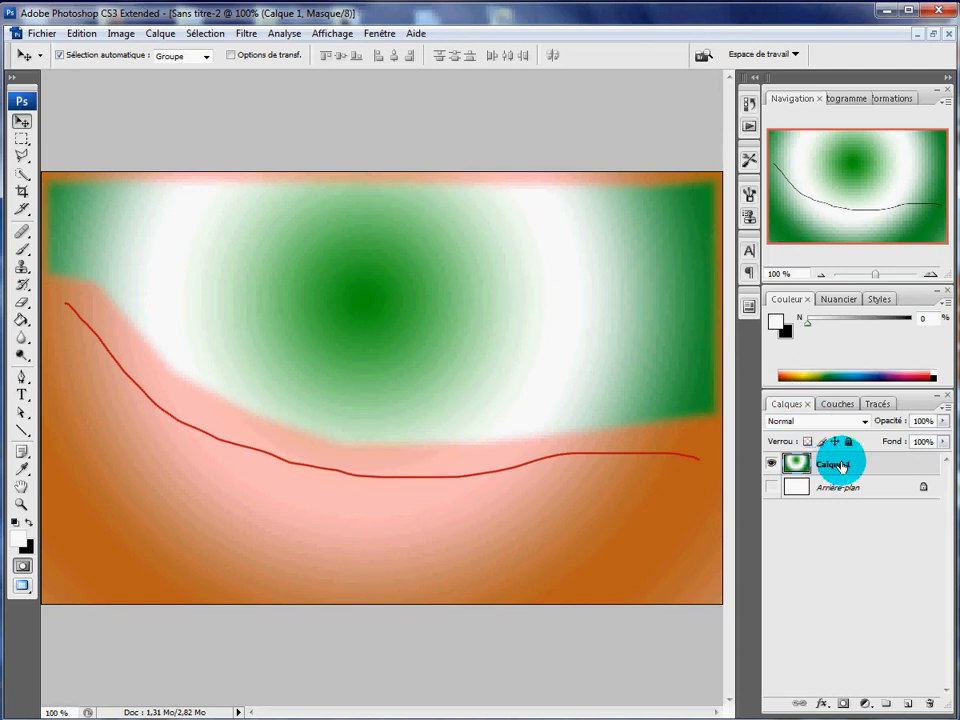
pyautogui.click(22, 567)
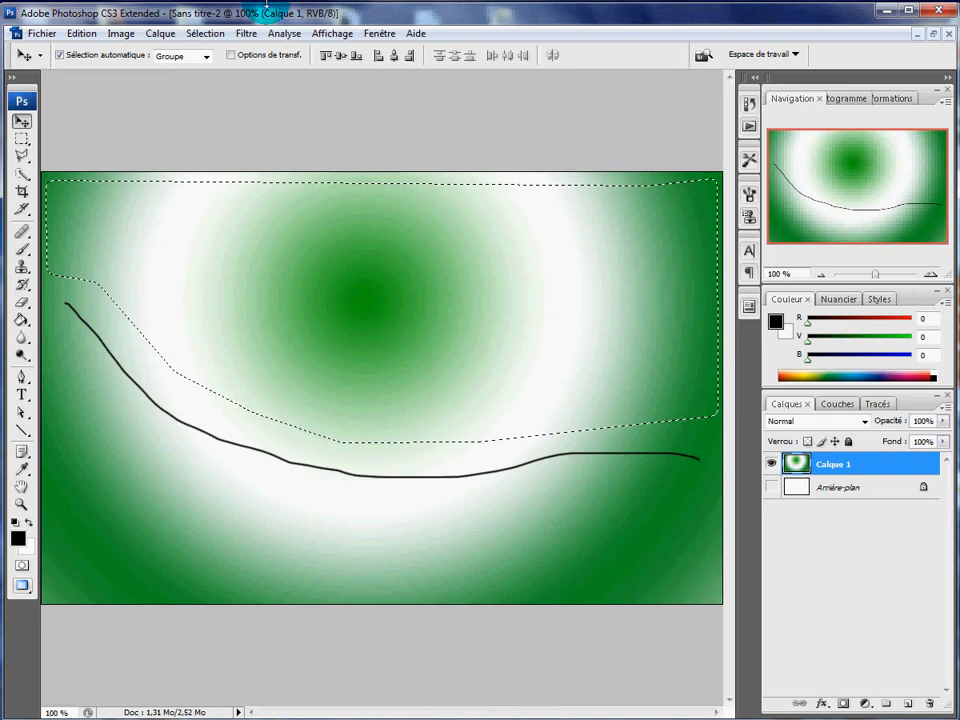
pyautogui.click(161, 35)
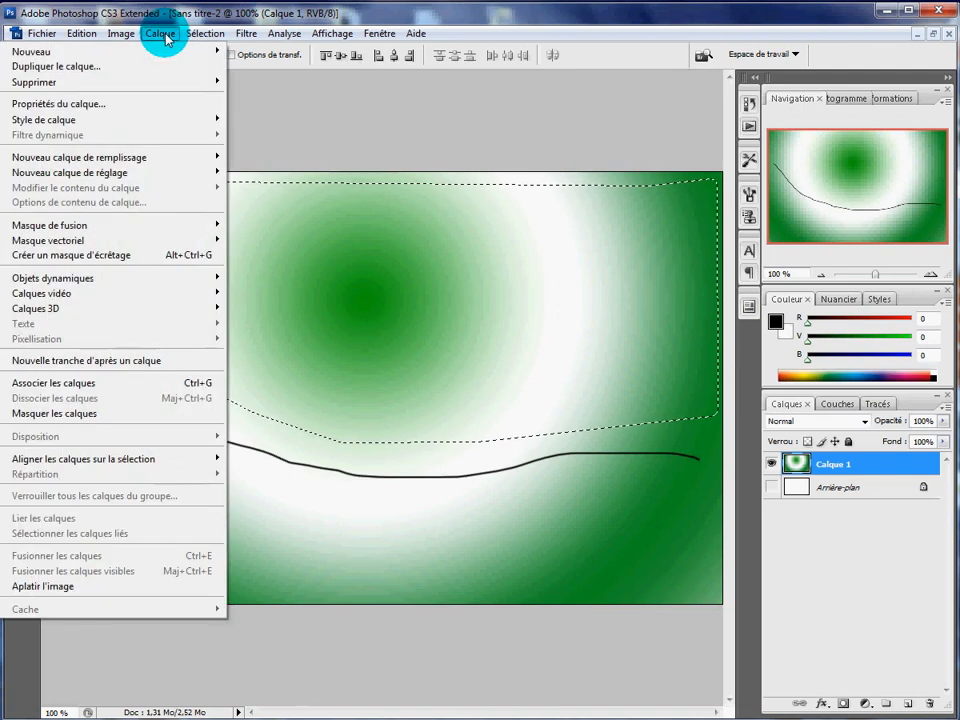
pyautogui.moveTo(193, 53)
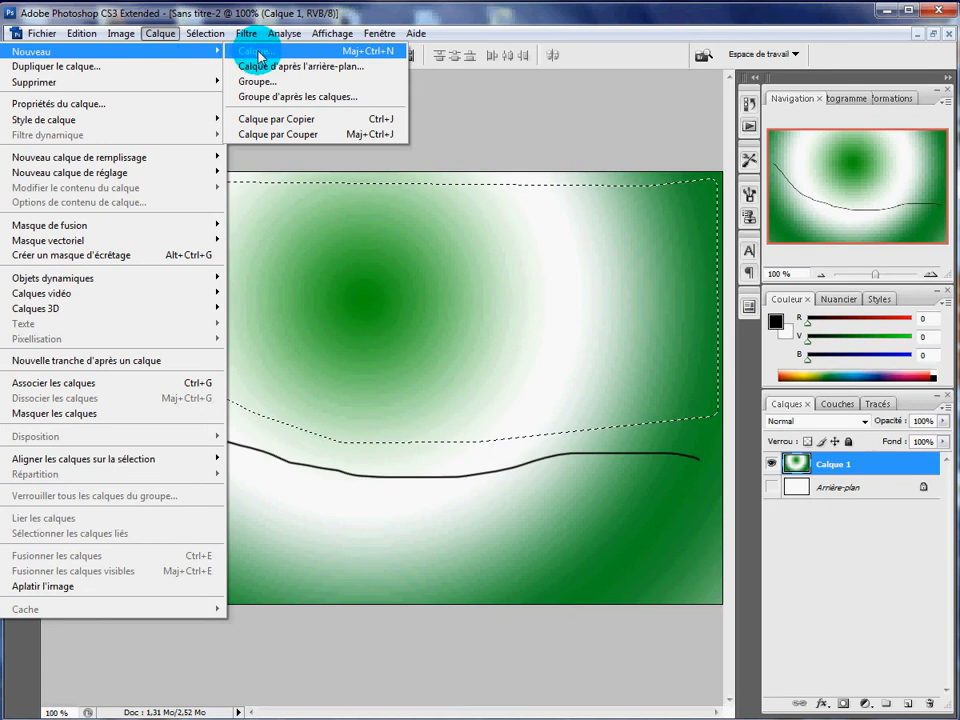
pyautogui.click(281, 118)
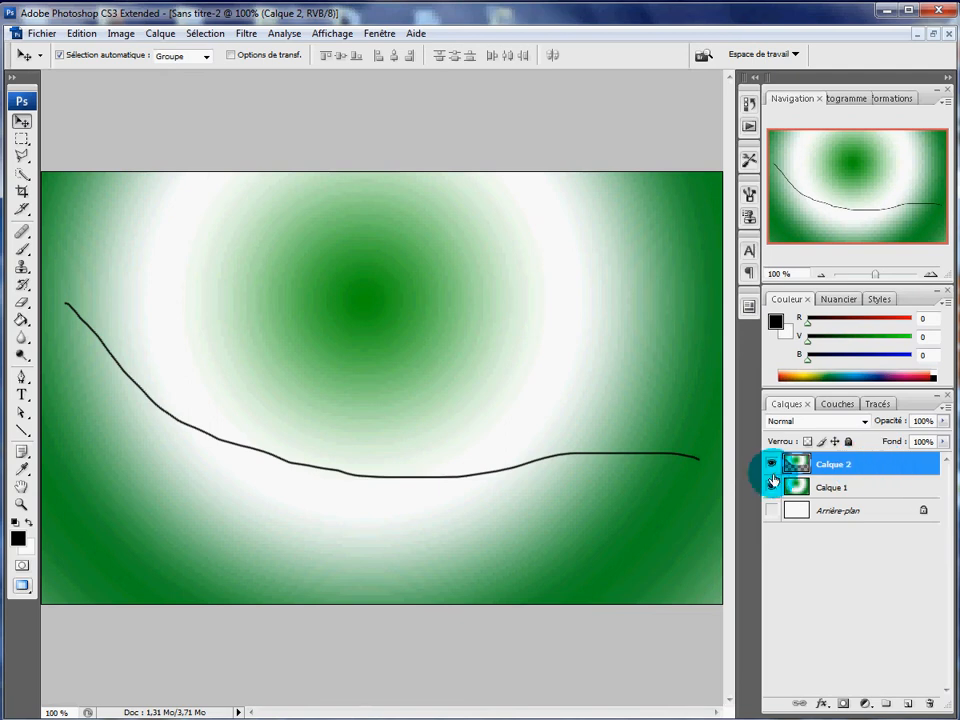
# Free-transform the copied layer, moving its pivot to the green circle's centre and rotating it clockwise by about 11.4°.
pyautogui.click(76, 34)
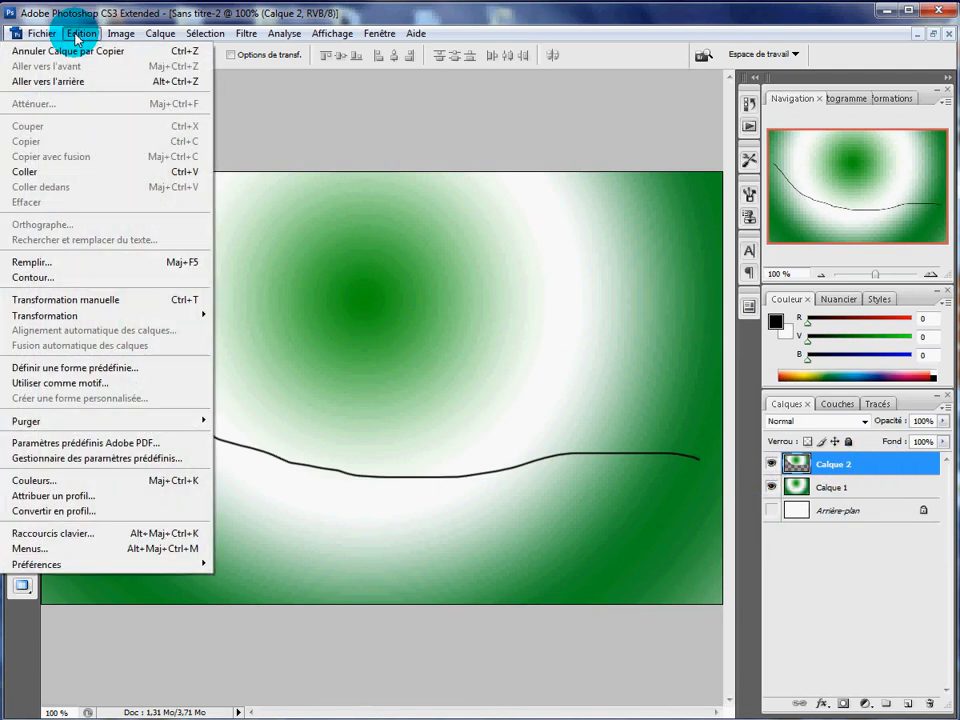
pyautogui.click(66, 300)
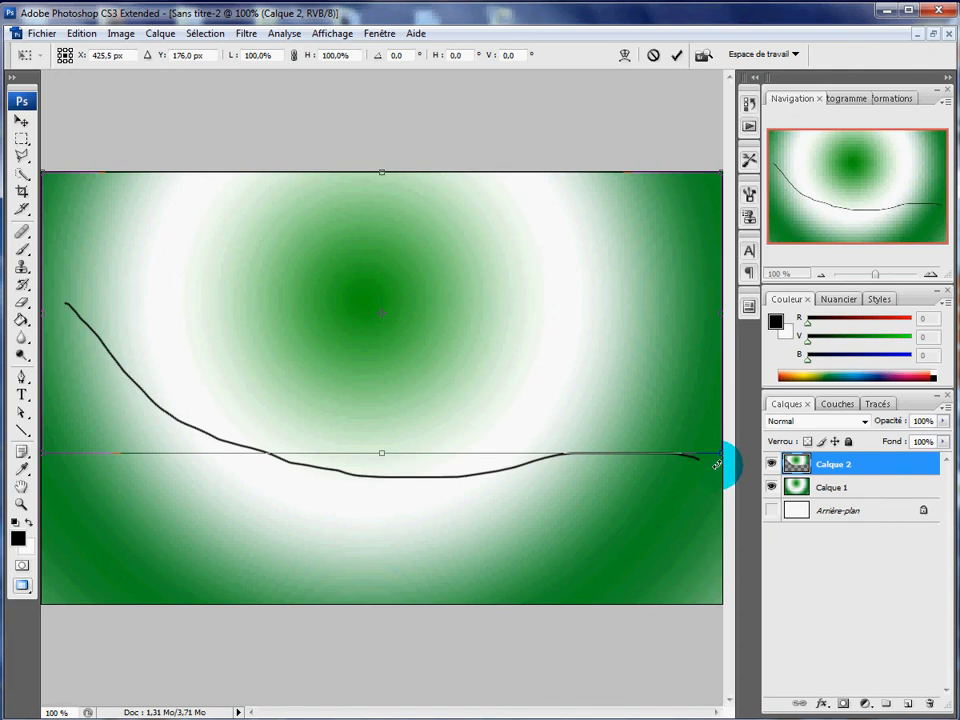
pyautogui.moveTo(716, 464); pyautogui.dragTo(687, 542)
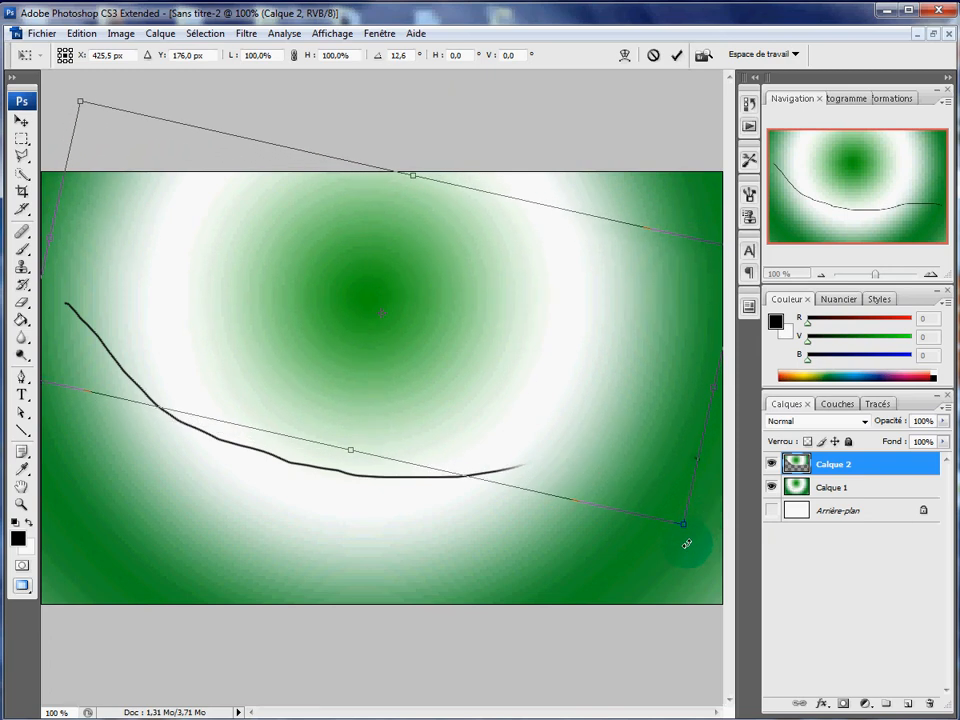
pyautogui.moveTo(688, 544); pyautogui.dragTo(728, 473)
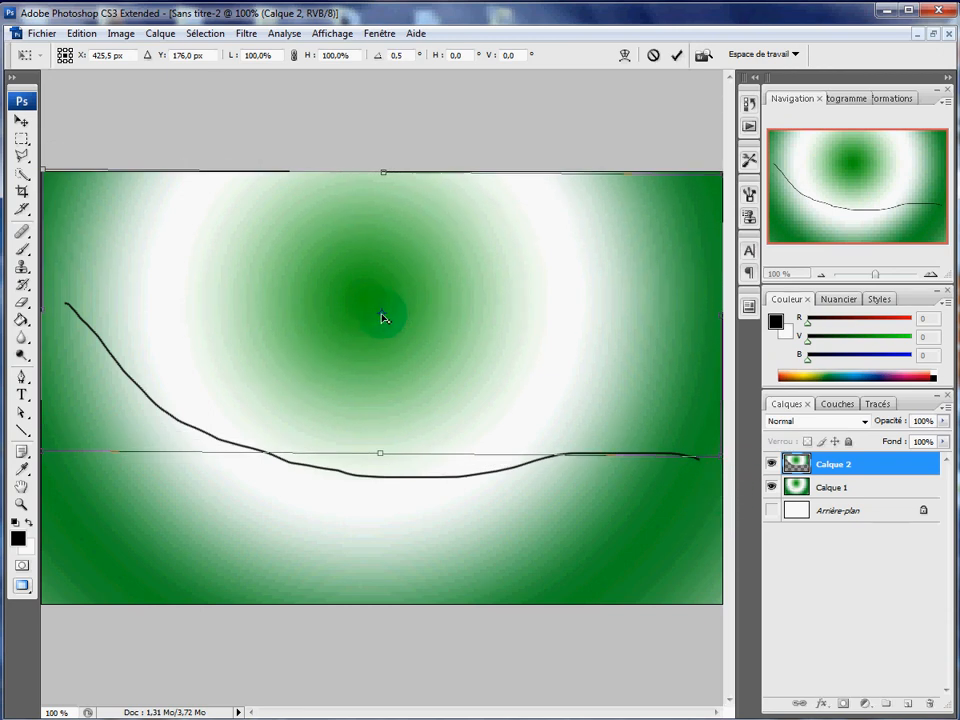
pyautogui.moveTo(372, 310); pyautogui.dragTo(369, 308)
pyautogui.moveTo(710, 476); pyautogui.dragTo(679, 545)
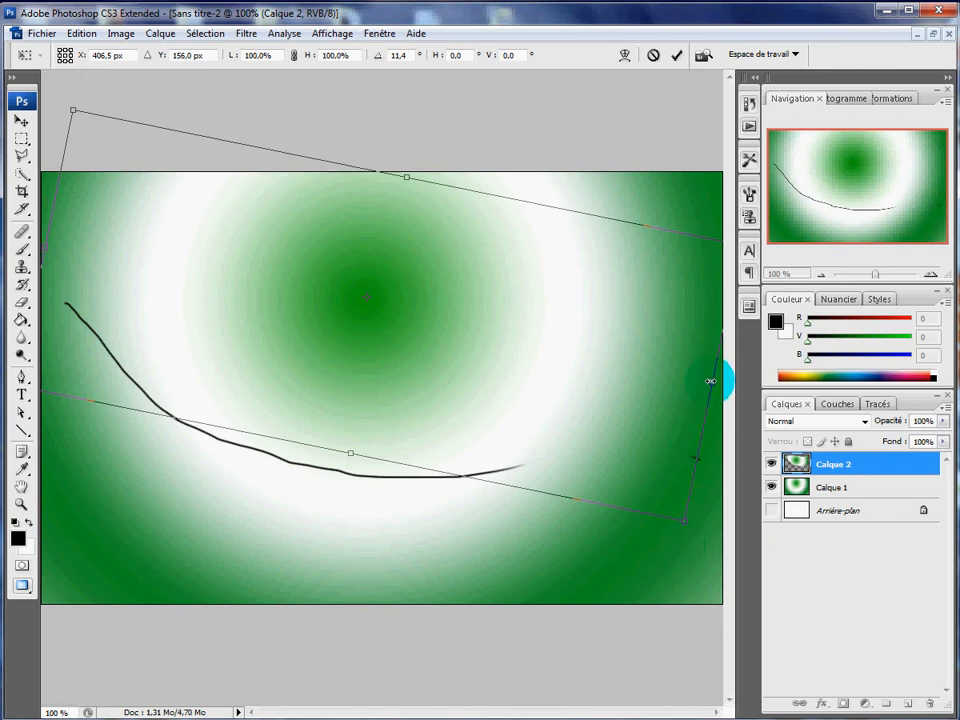
pyautogui.moveTo(717, 383)
pyautogui.mouseDown()
pyautogui.moveTo(741, 387)
pyautogui.moveTo(709, 382)
pyautogui.mouseUp()
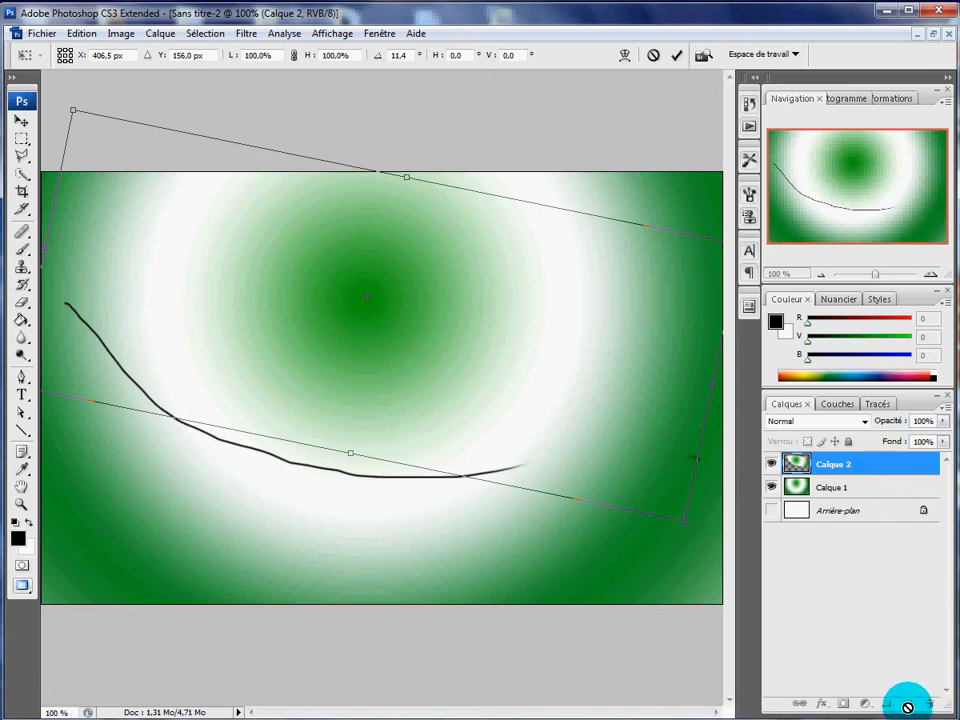
pyautogui.press('Return')
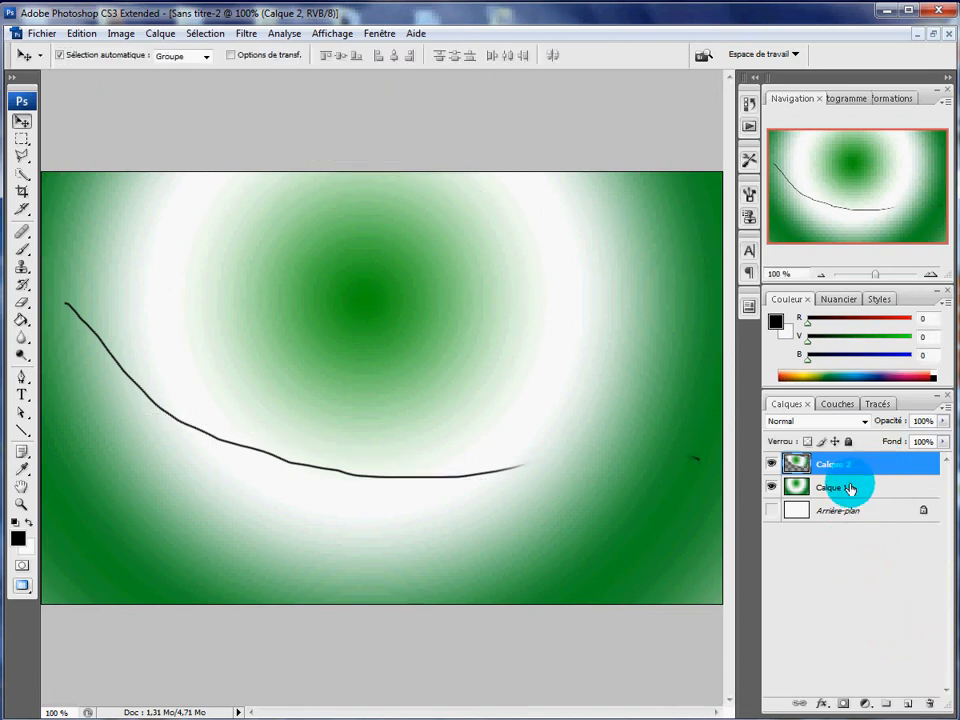
# Duplicate Calque 2 and rotate the copy clockwise by about 18.7° with Free Transform.
pyautogui.moveTo(857, 475); pyautogui.dragTo(908, 698)
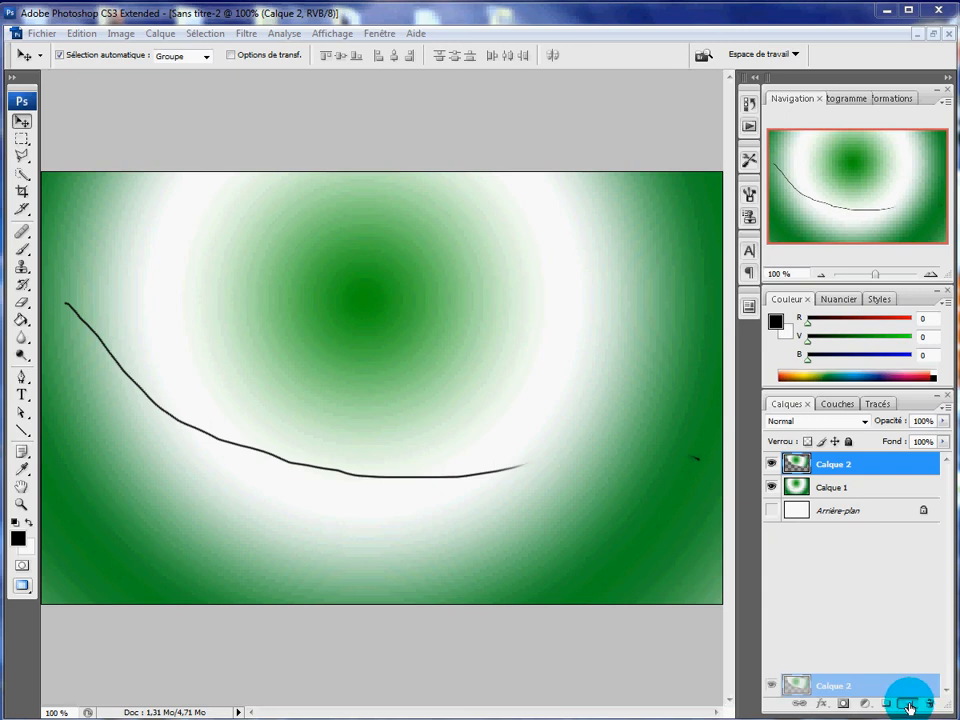
pyautogui.moveTo(909, 708); pyautogui.dragTo(910, 703)
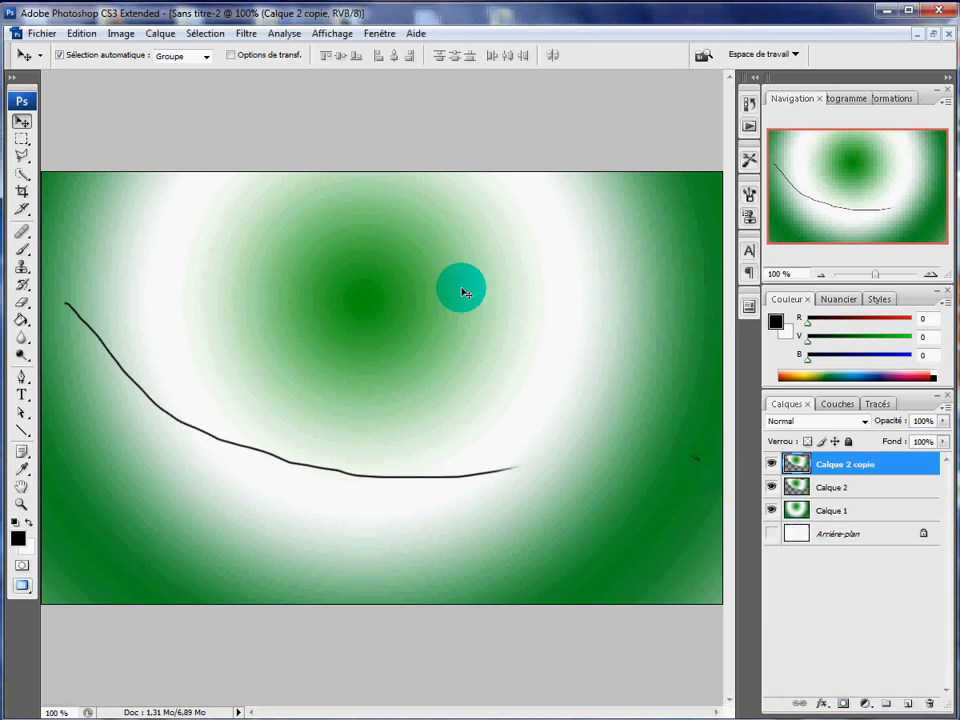
pyautogui.click(82, 33)
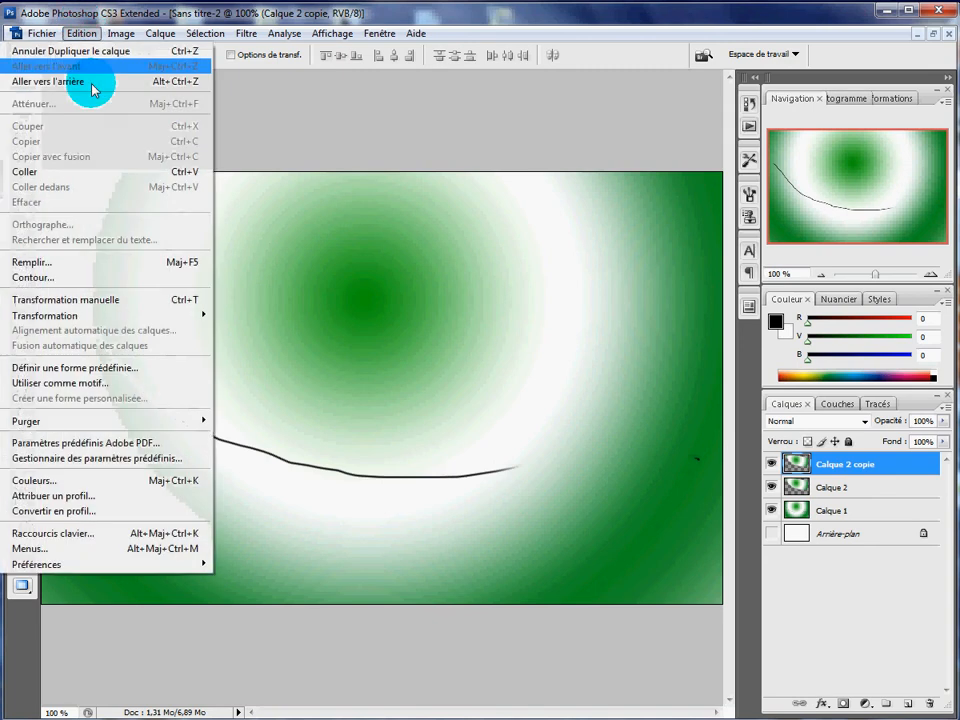
pyautogui.click(90, 299)
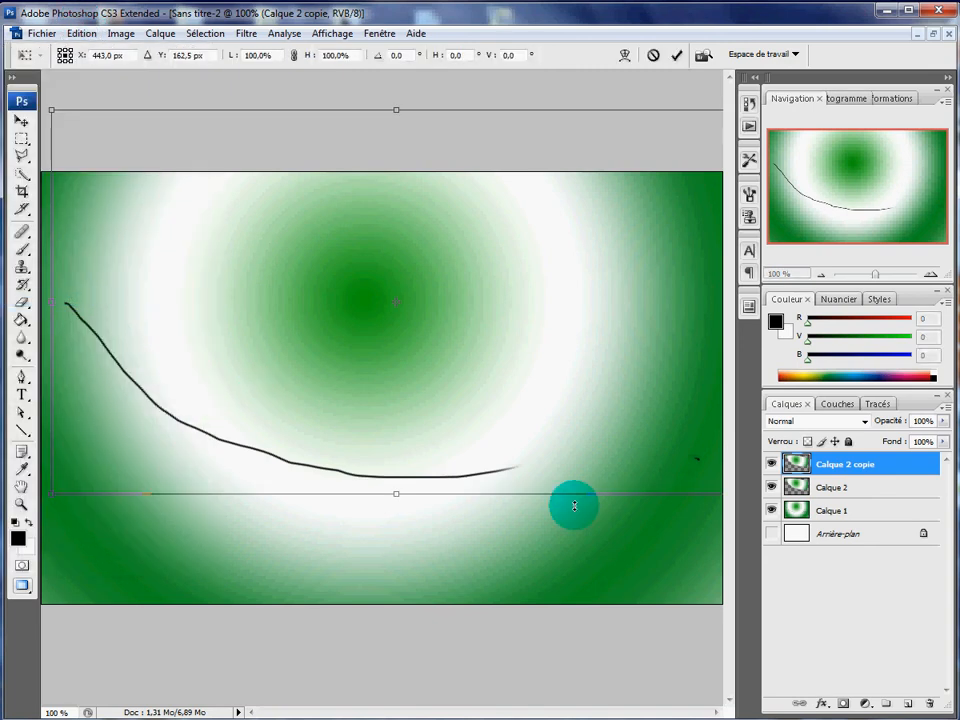
pyautogui.moveTo(705, 512); pyautogui.dragTo(648, 626)
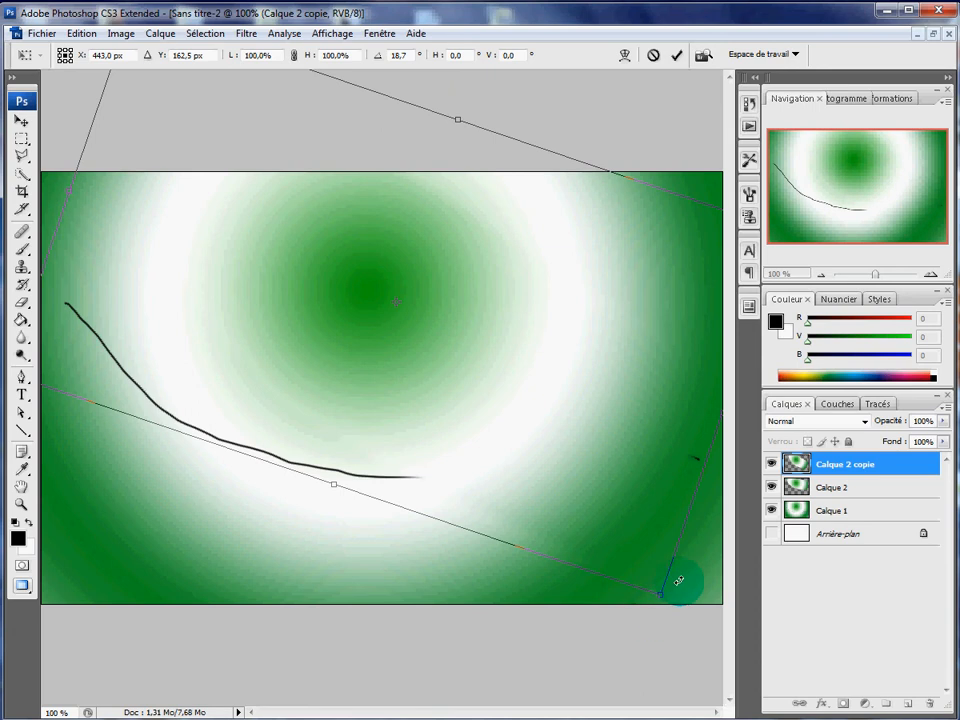
pyautogui.press('Return')
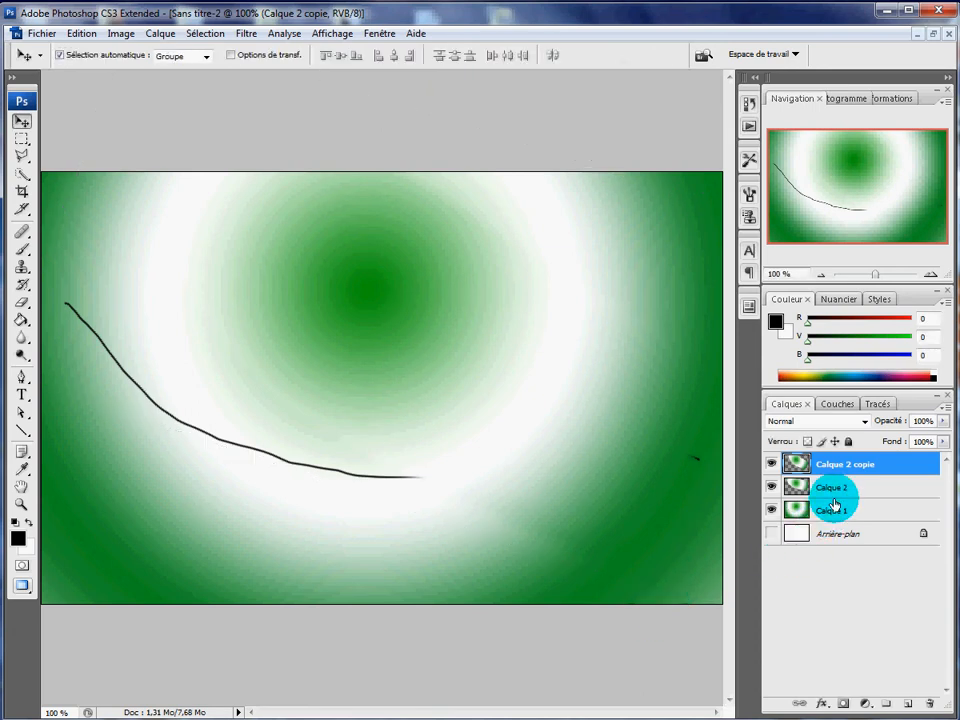
# Duplicate Calque 2 copie and free-transform the new layer, moving its pivot to the green circle's centre and rotating it clockwise to about 31.8°.
pyautogui.moveTo(864, 463); pyautogui.dragTo(905, 710)
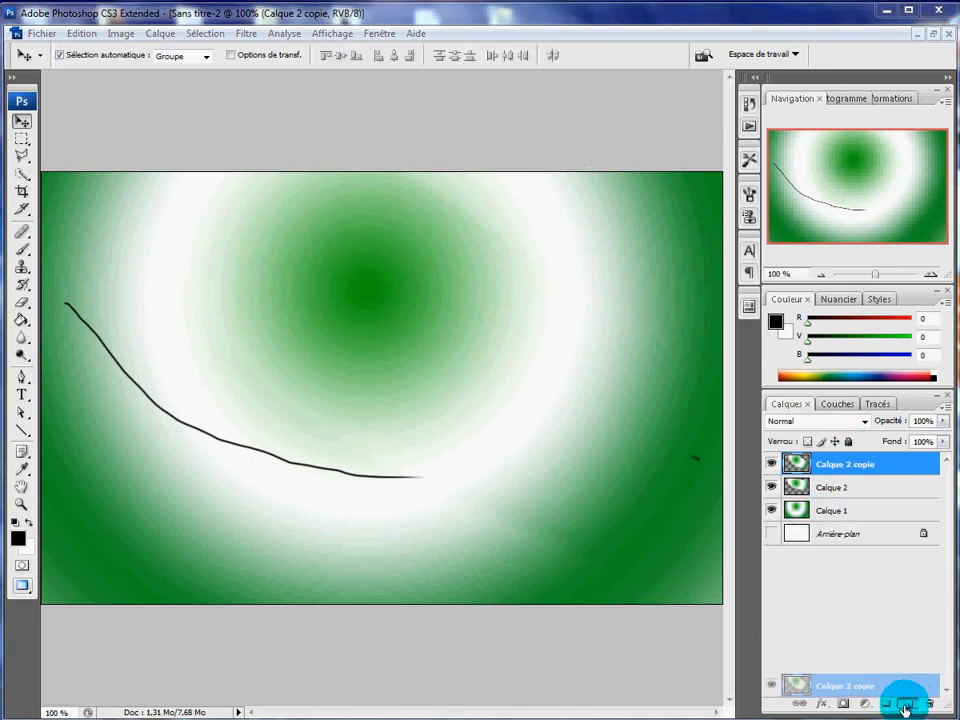
pyautogui.click(81, 33)
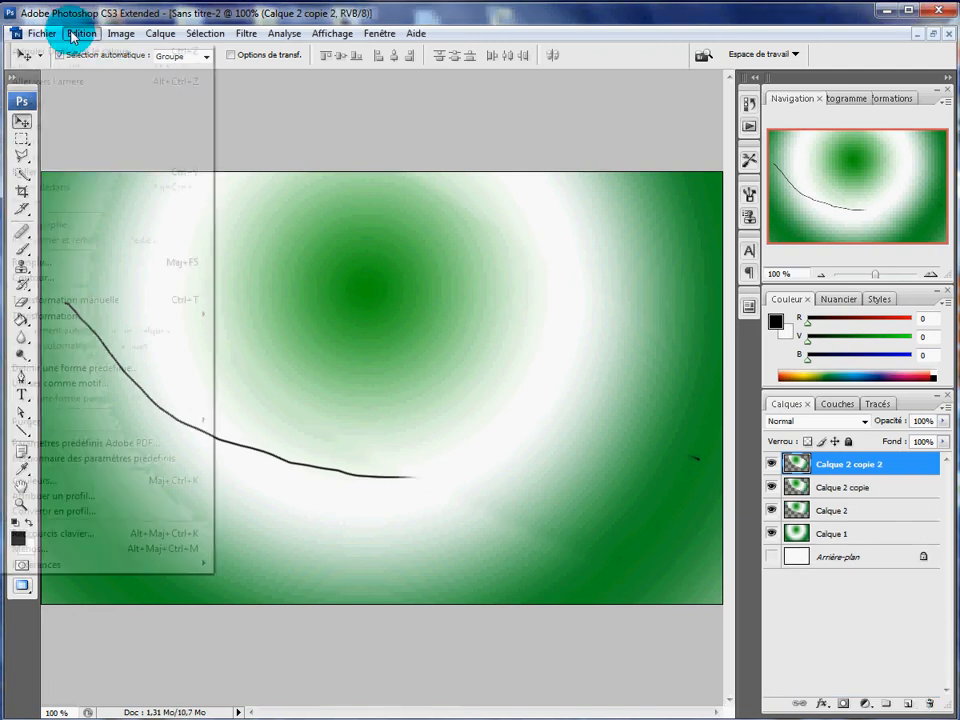
pyautogui.click(70, 300)
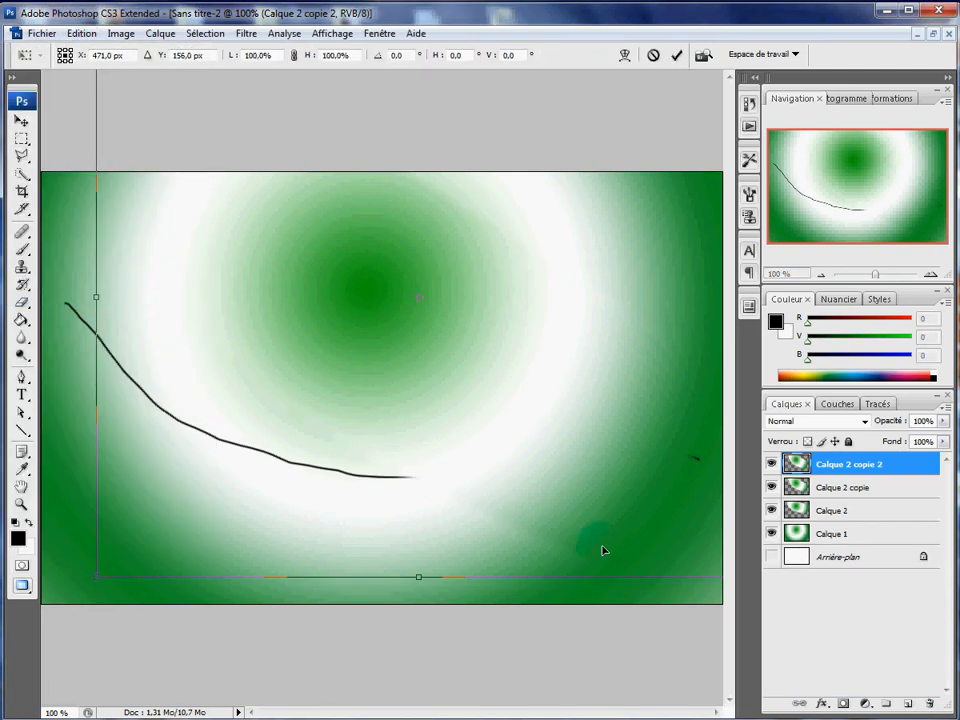
pyautogui.moveTo(711, 591)
pyautogui.mouseDown()
pyautogui.moveTo(666, 621)
pyautogui.moveTo(624, 669)
pyautogui.moveTo(677, 647)
pyautogui.moveTo(735, 553)
pyautogui.moveTo(722, 572)
pyautogui.mouseUp()
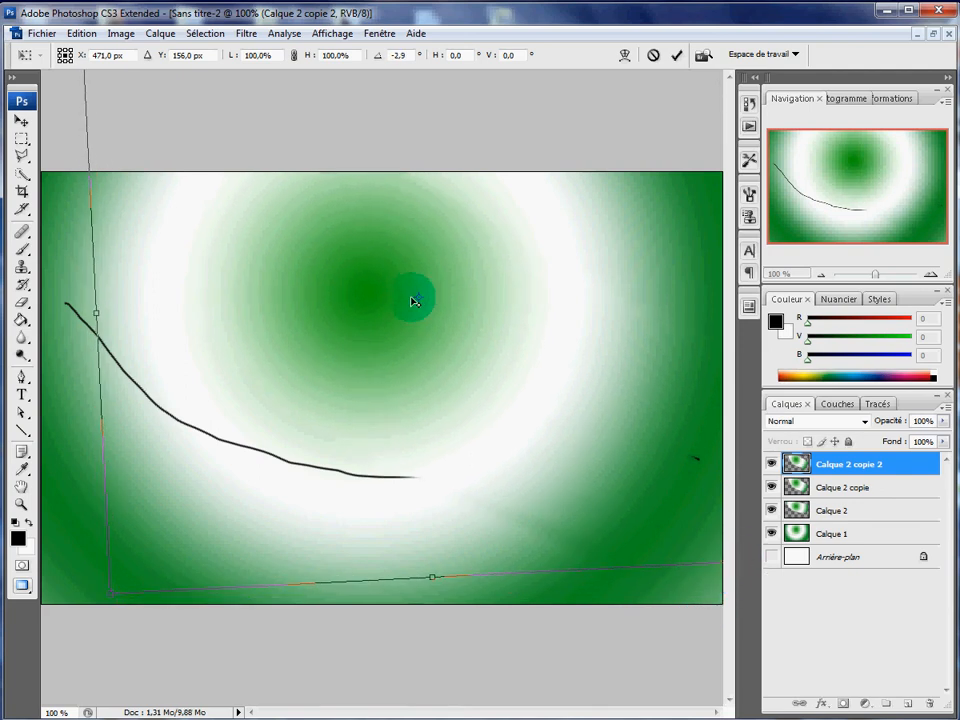
pyautogui.moveTo(388, 301); pyautogui.dragTo(376, 301)
pyautogui.moveTo(677, 578); pyautogui.dragTo(456, 703)
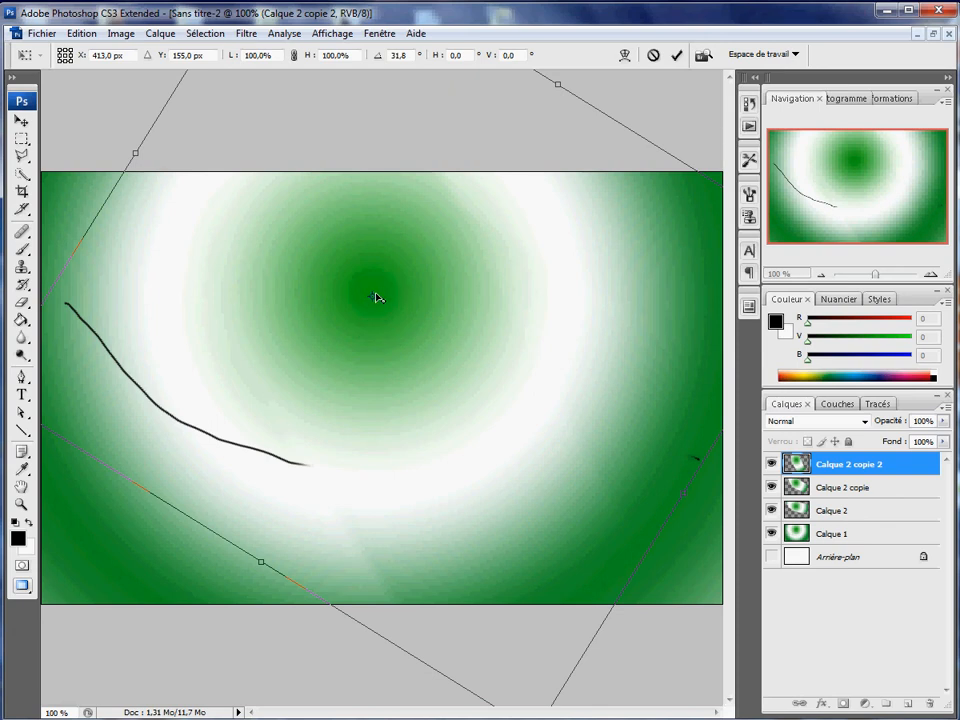
pyautogui.click(561, 379)
pyautogui.click(474, 495)
pyautogui.click(270, 460)
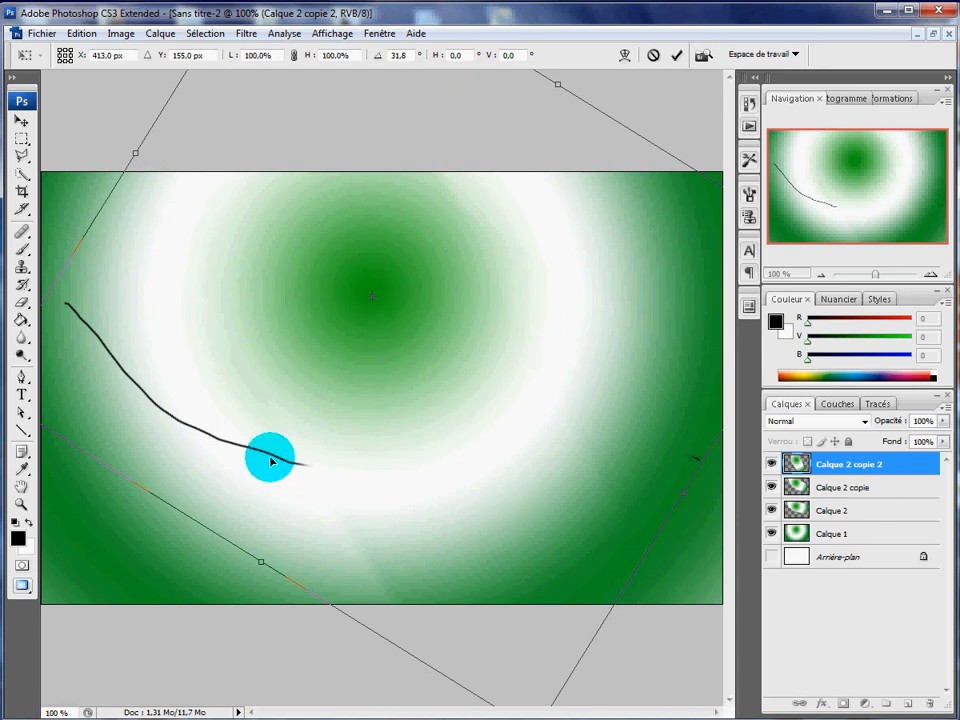
pyautogui.click(446, 559)
pyautogui.click(860, 470)
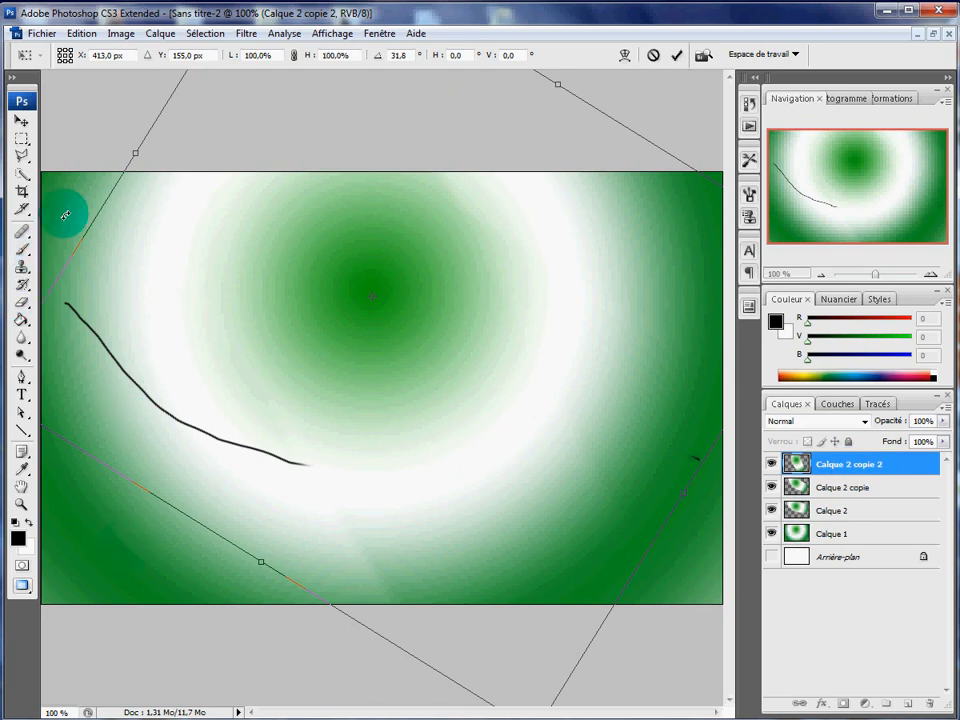
pyautogui.click(99, 337)
pyautogui.click(712, 457)
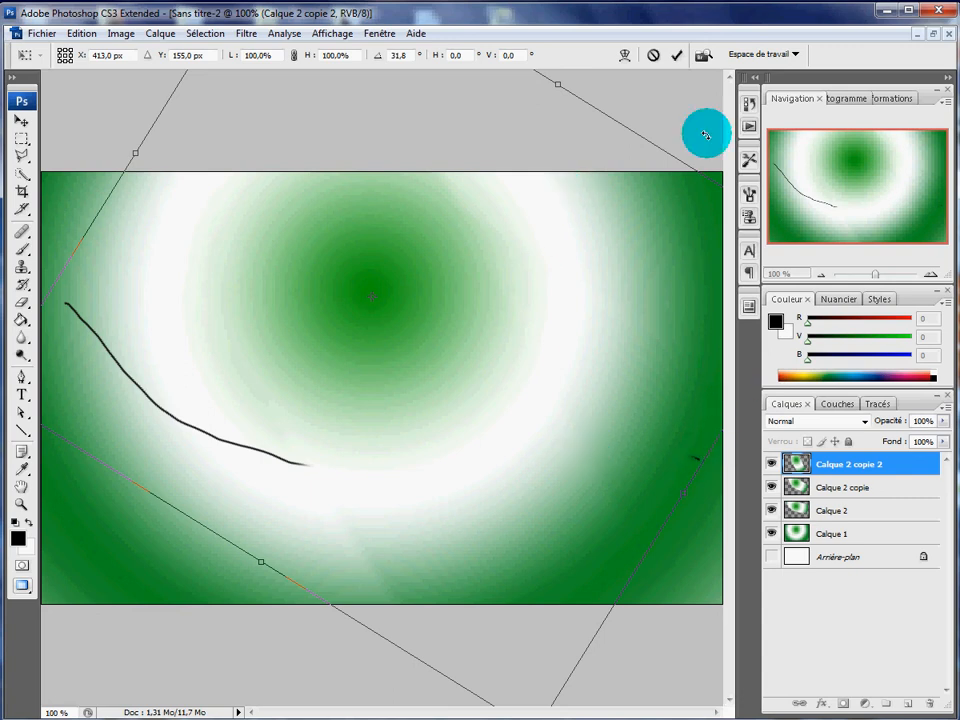
# Apply the pending rotation and minimize the Sans titre-2 document.
pyautogui.click(936, 37)
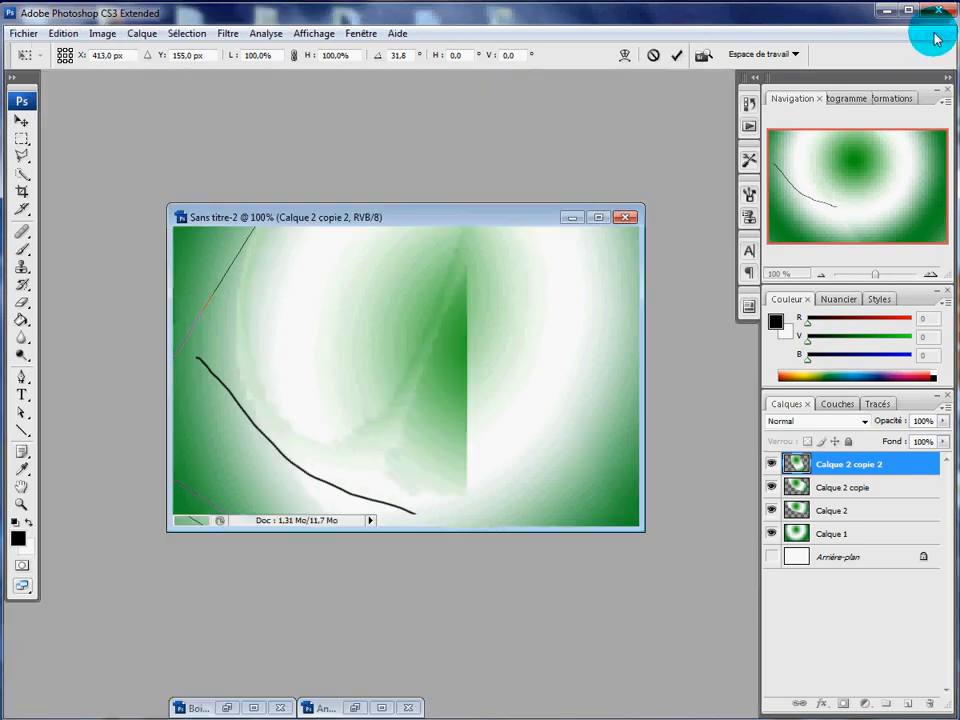
pyautogui.click(570, 218)
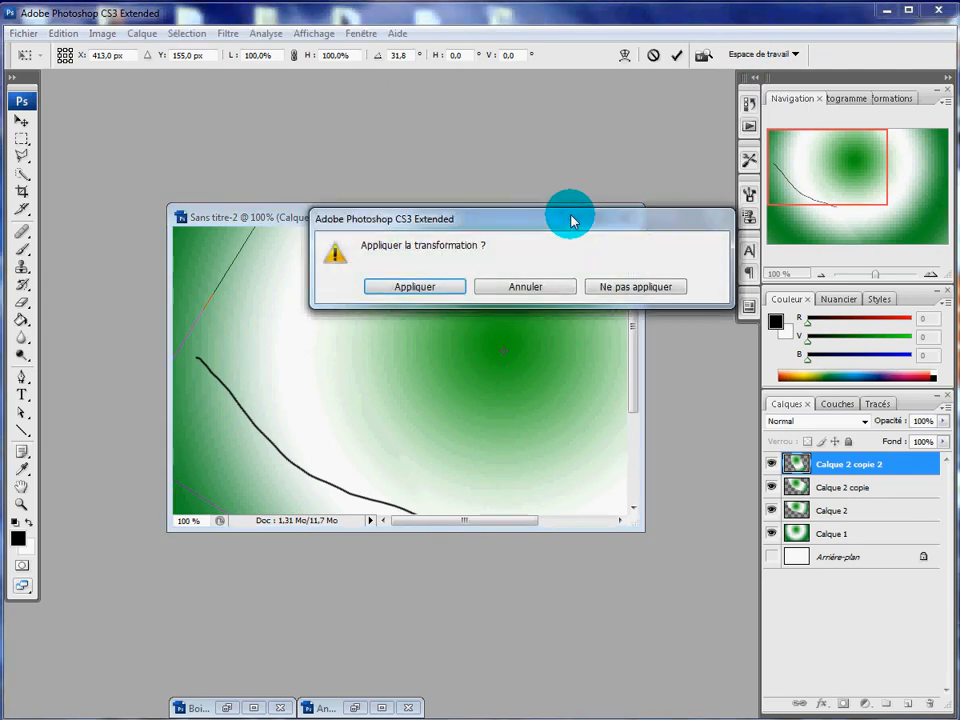
pyautogui.click(447, 290)
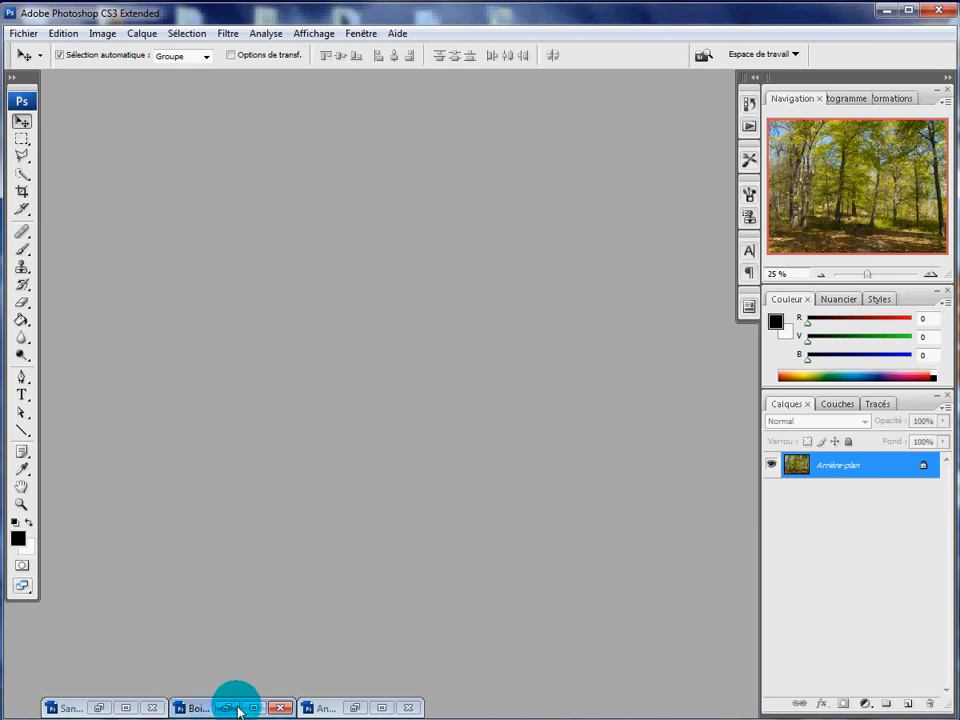
# Restore the minimized AngelinaJolie14.png and Bois_de_sauvabelin_2.JPG documents so both images are open in floating windows.
pyautogui.click(322, 708)
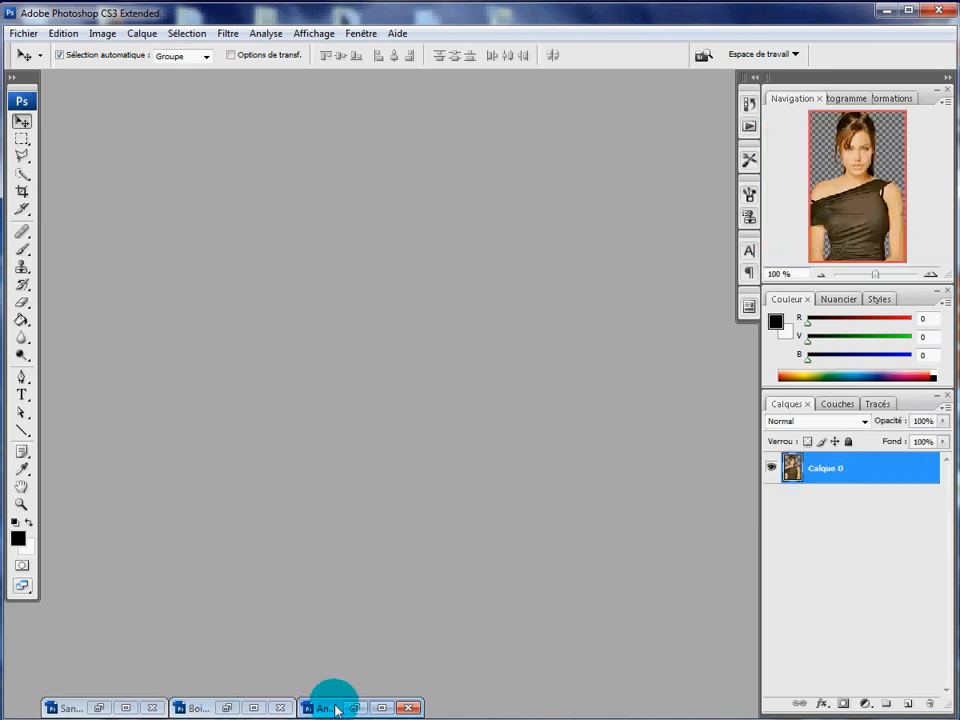
pyautogui.click(354, 708)
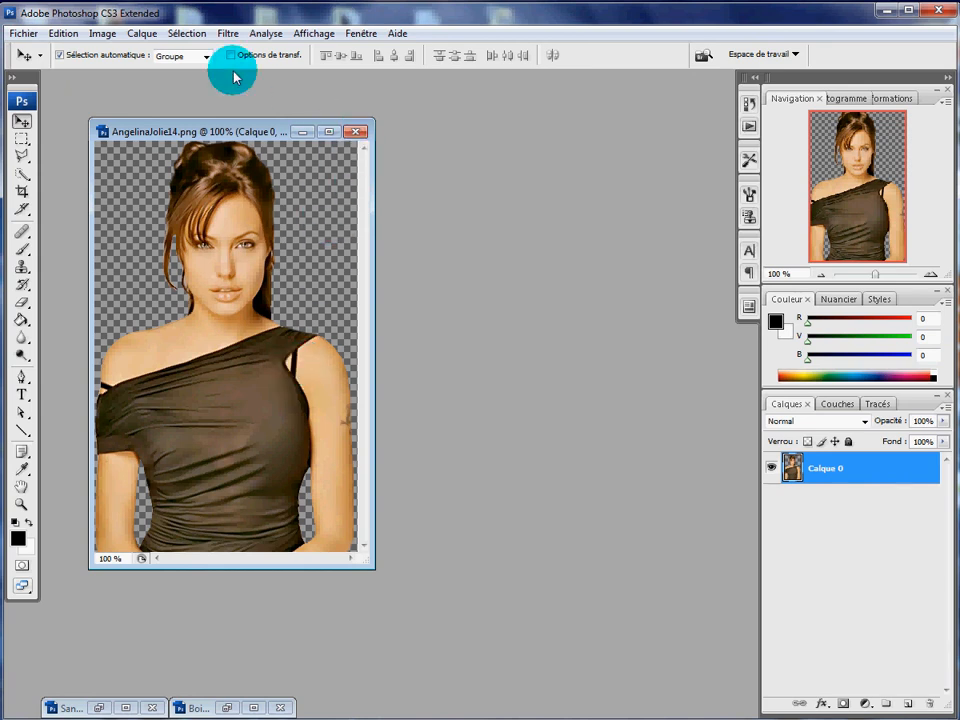
pyautogui.click(24, 34)
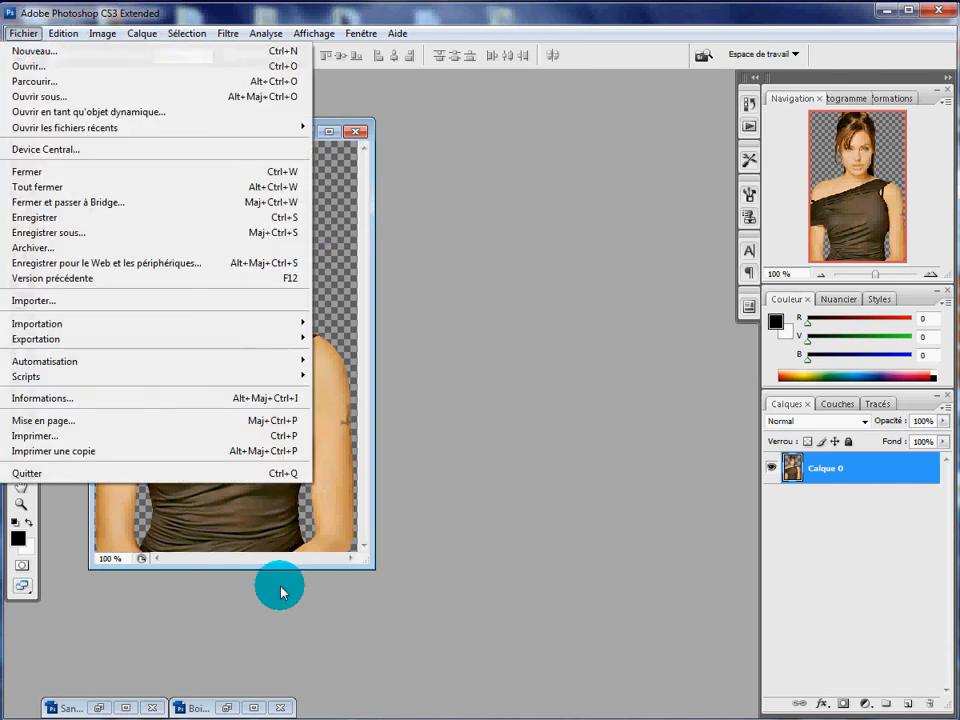
pyautogui.click(227, 708)
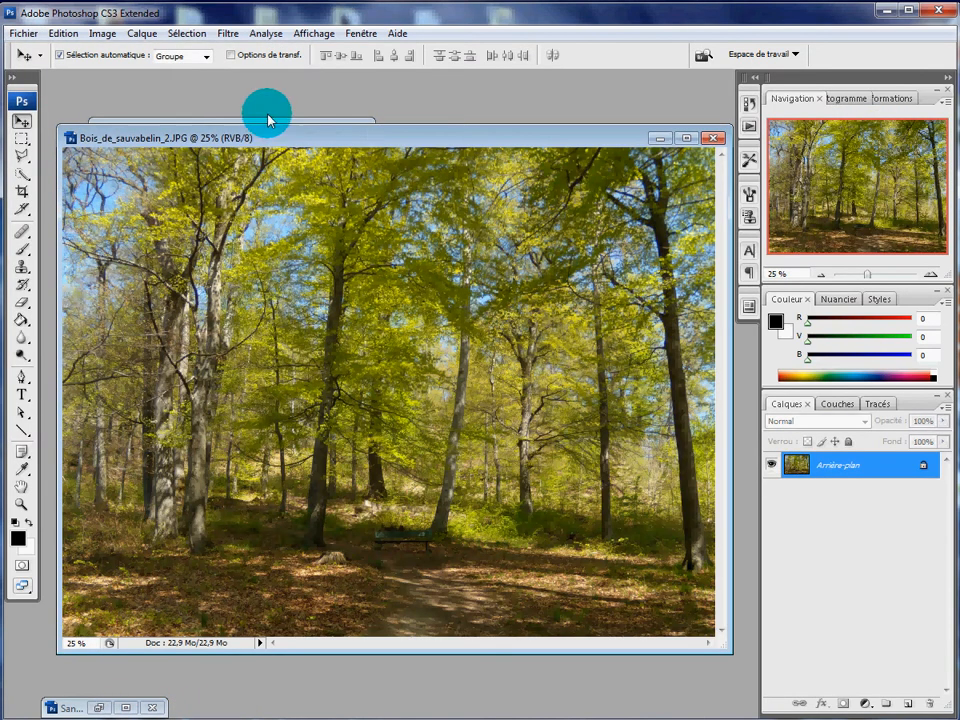
# Try placing the portrait cutout in the full-size forest image, then undo its move and insertion.
pyautogui.click(267, 120)
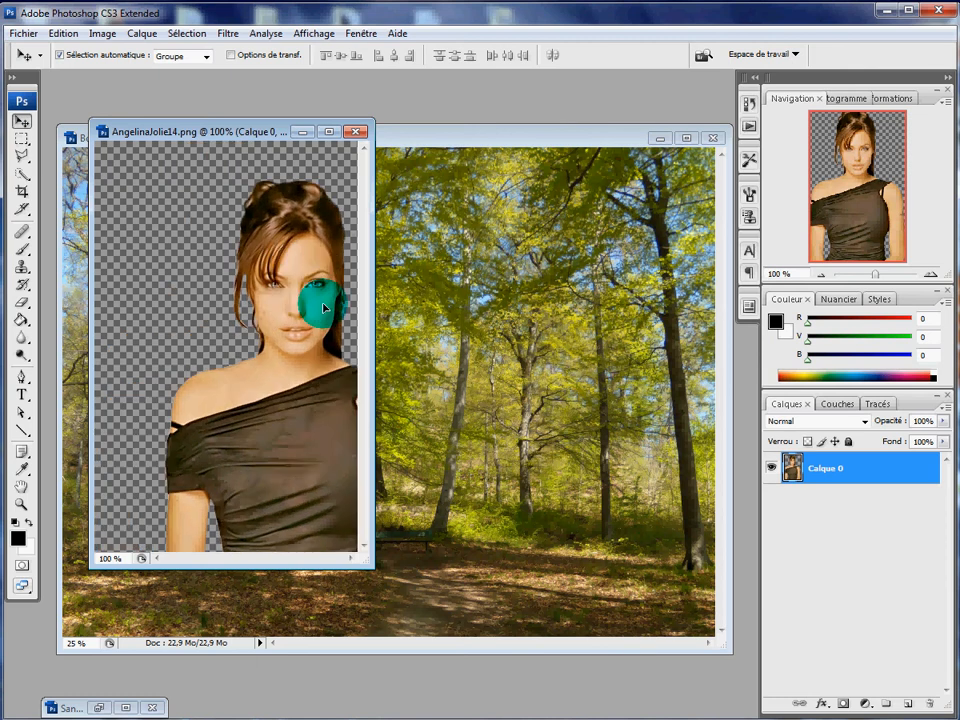
pyautogui.moveTo(324, 308); pyautogui.dragTo(117, 570)
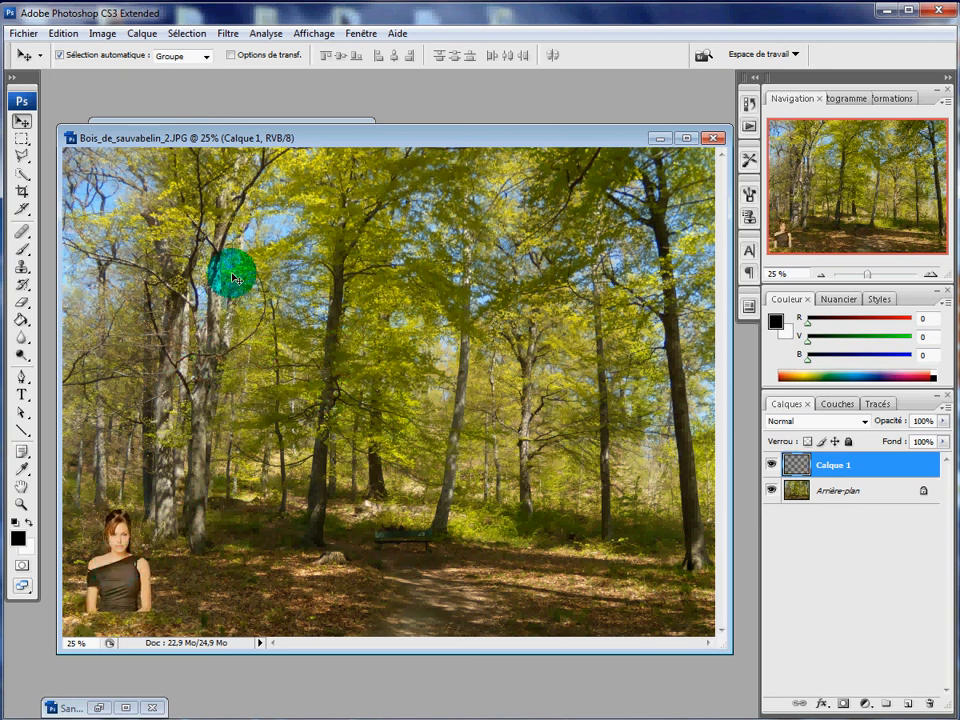
pyautogui.click(64, 33)
pyautogui.click(64, 49)
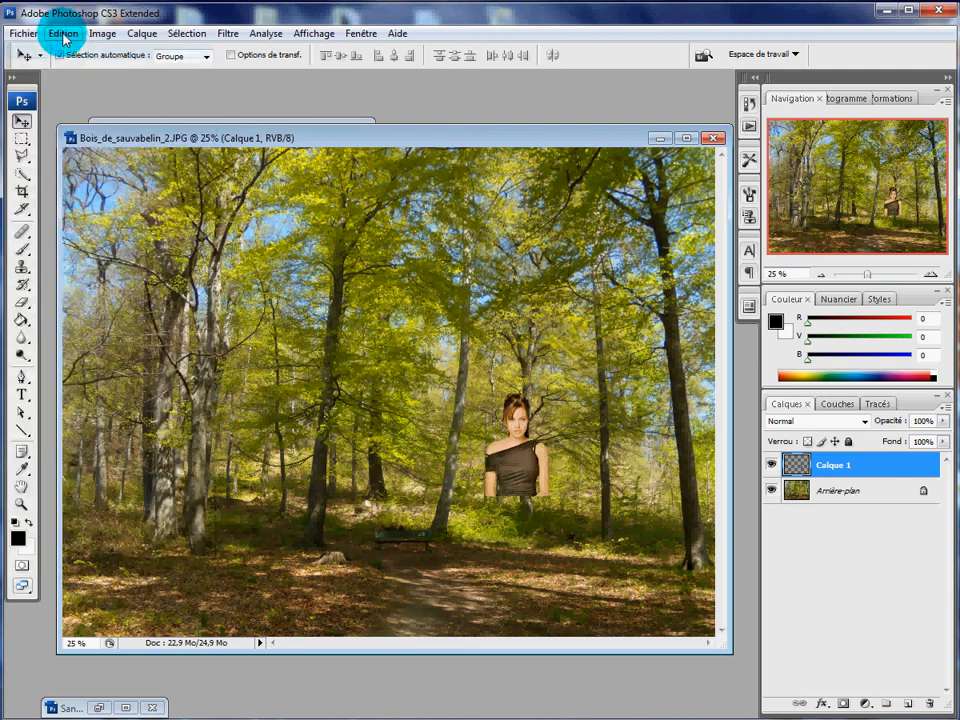
pyautogui.click(64, 33)
pyautogui.click(80, 82)
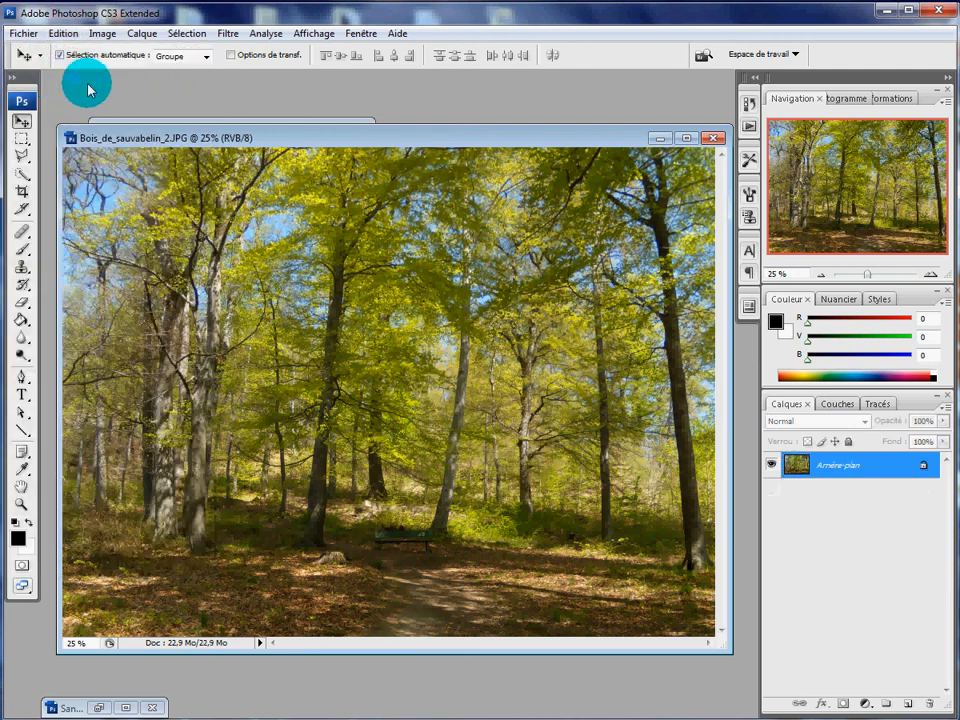
# Resize the forest image to a width of 900 pixels, keeping its proportions.
pyautogui.click(102, 34)
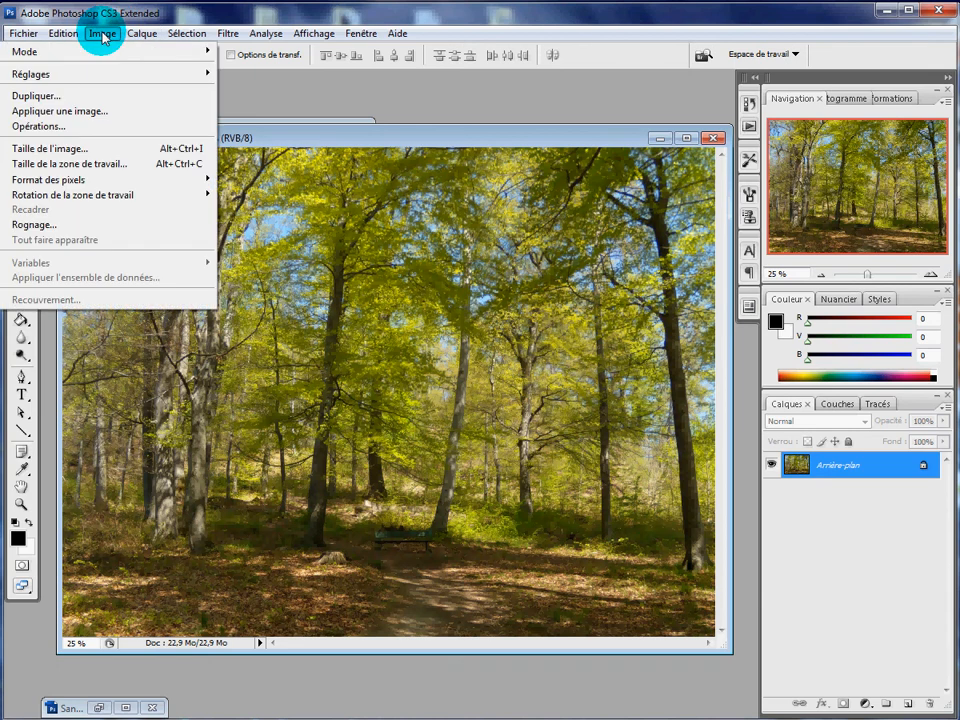
pyautogui.click(107, 147)
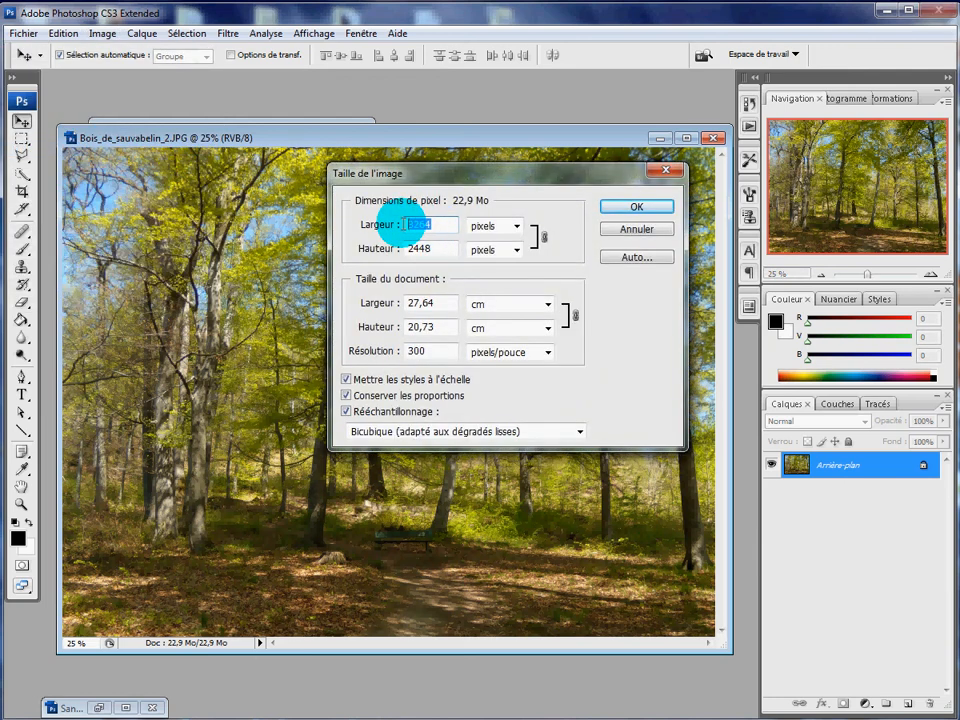
pyautogui.write('900')
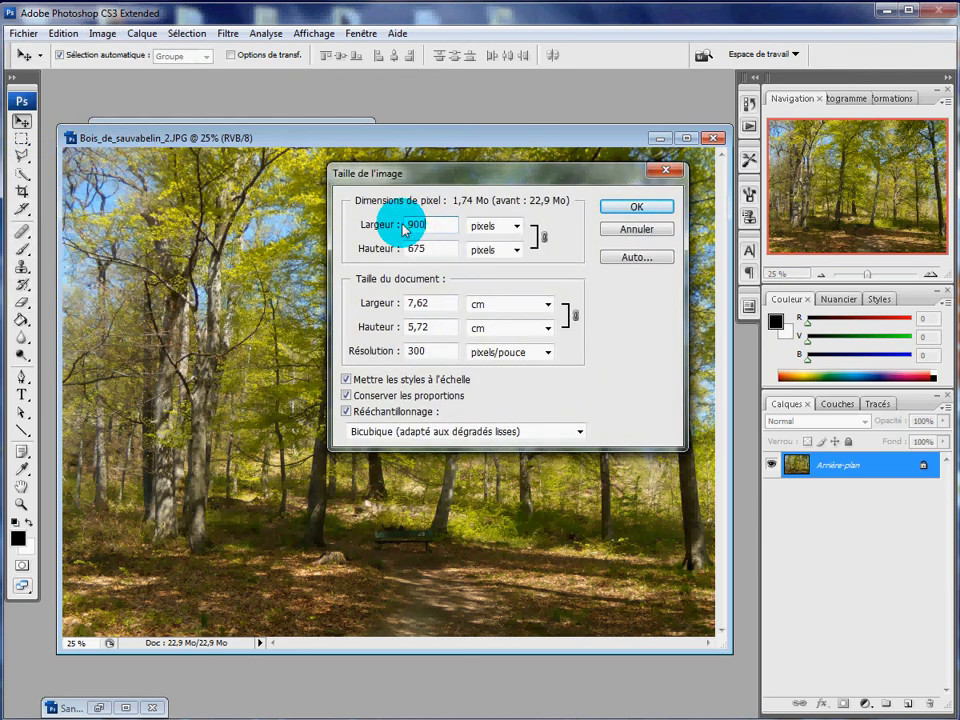
pyautogui.click(635, 207)
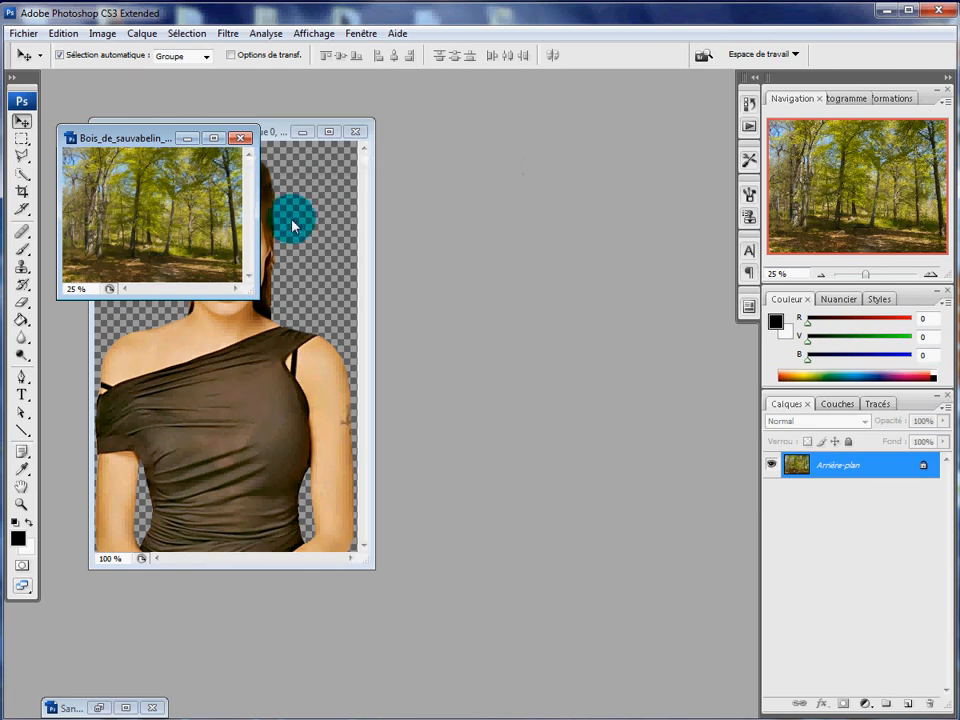
# Copy the portrait cutout from AngelinaJolie14.png into the resized forest image and position the woman on the left side of the scene.
pyautogui.moveTo(255, 293); pyautogui.dragTo(712, 620)
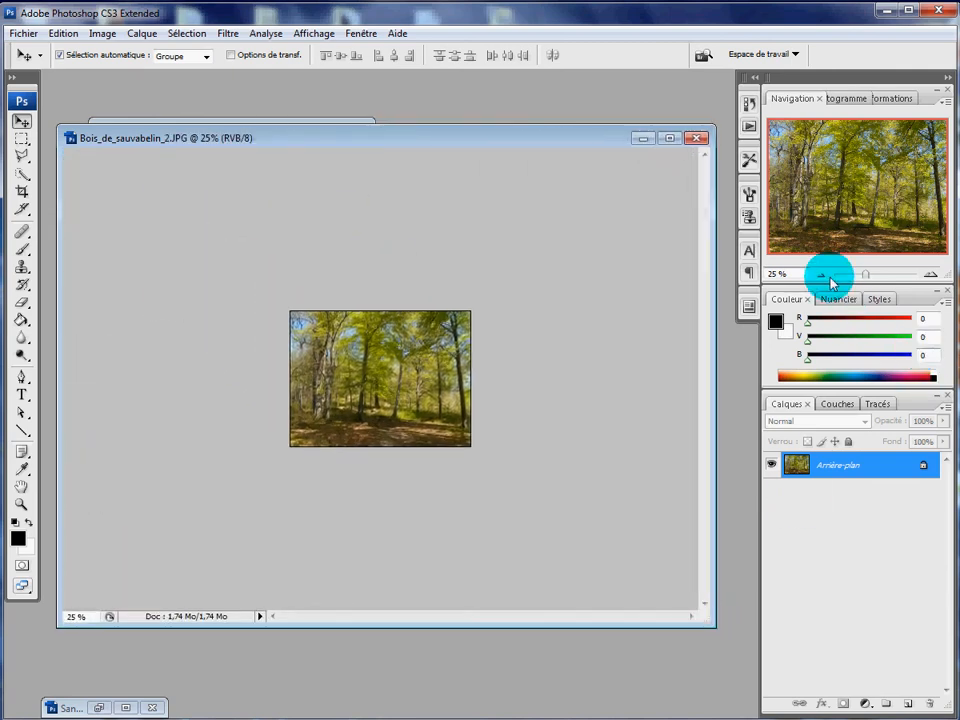
pyautogui.click(930, 276)
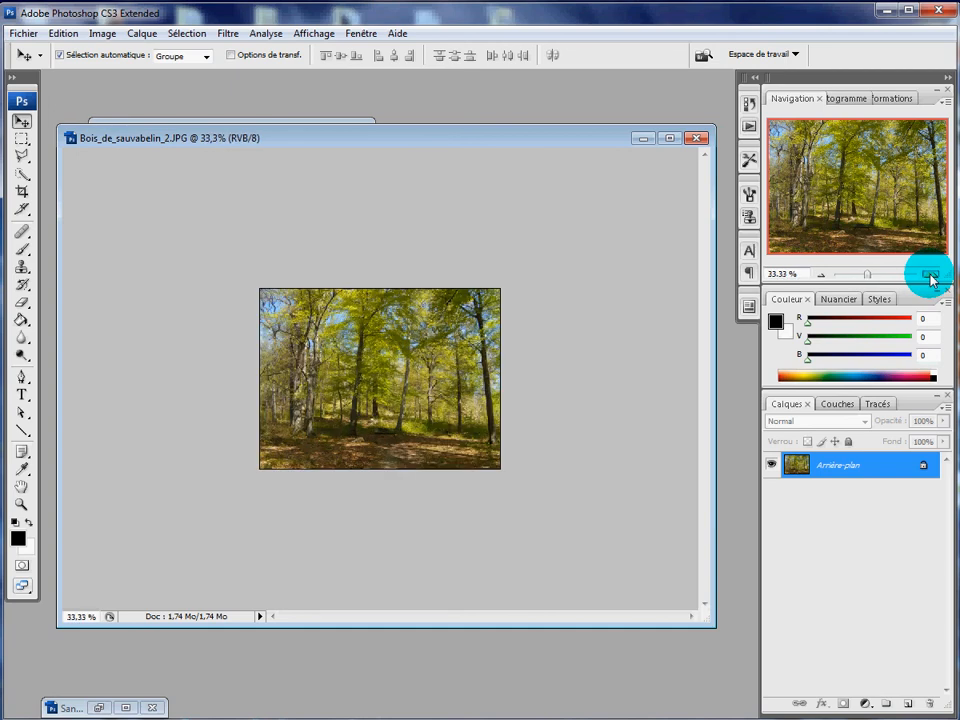
pyautogui.click(930, 276)
pyautogui.click(930, 276)
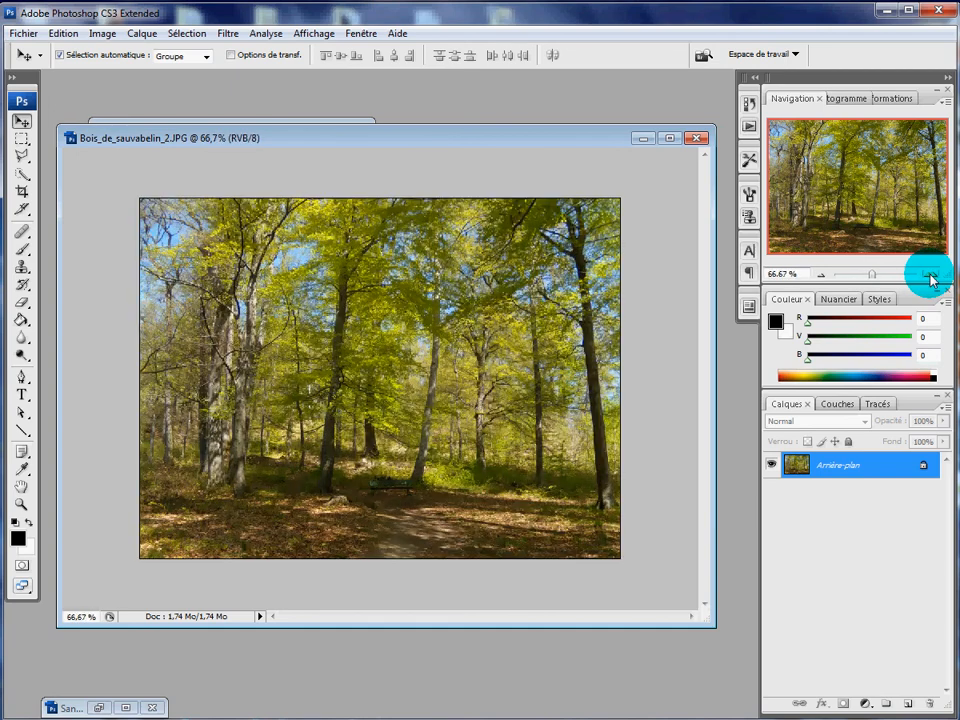
pyautogui.click(930, 276)
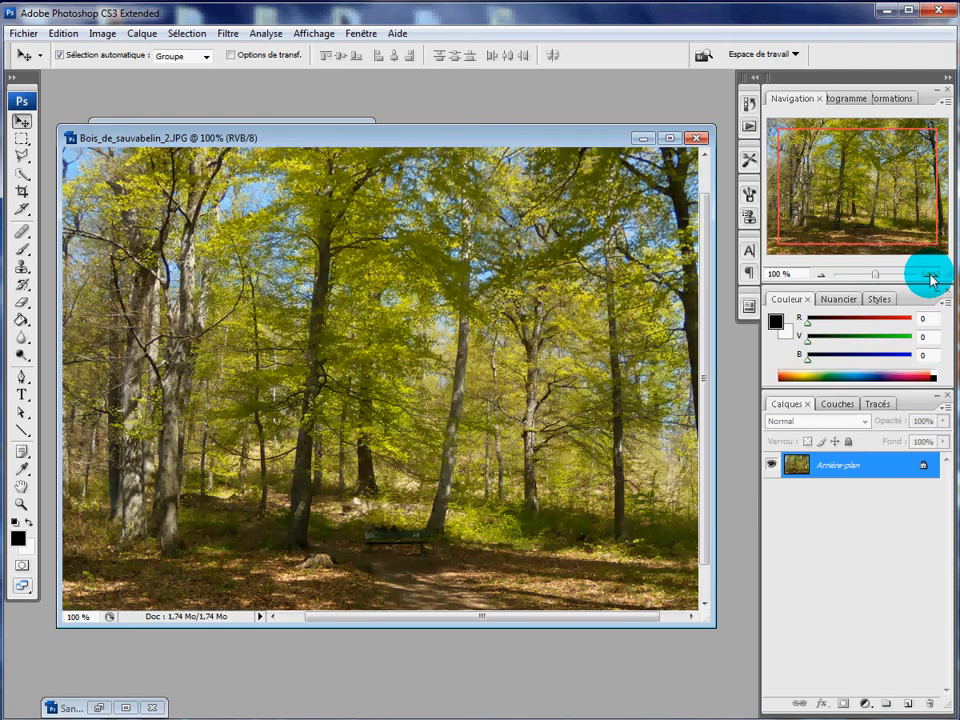
pyautogui.click(350, 119)
pyautogui.moveTo(249, 386); pyautogui.dragTo(491, 499)
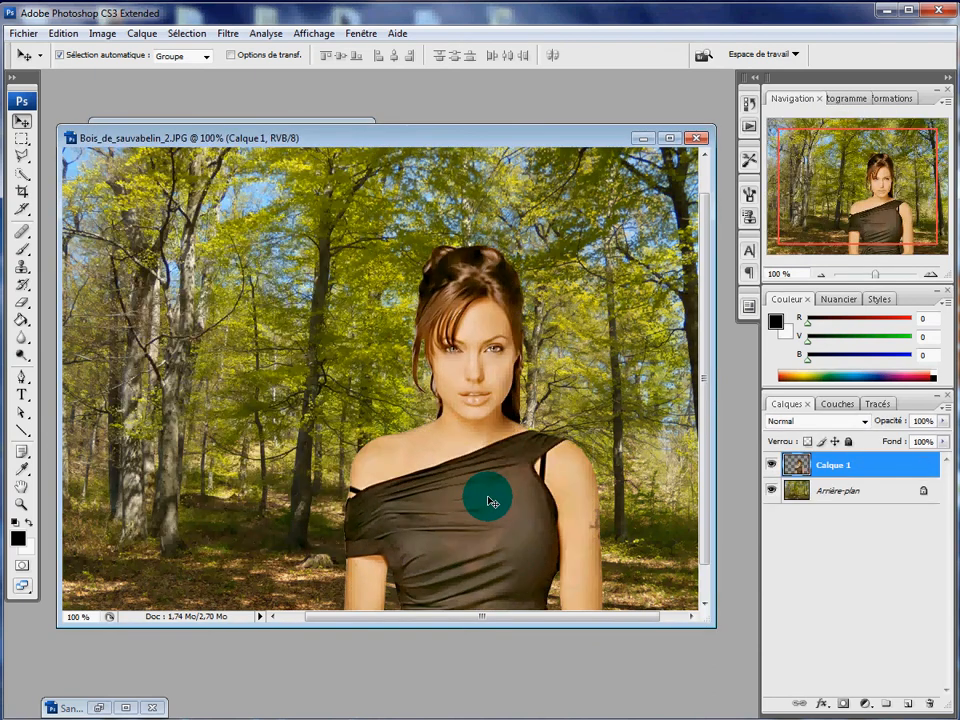
pyautogui.moveTo(478, 500); pyautogui.dragTo(241, 450)
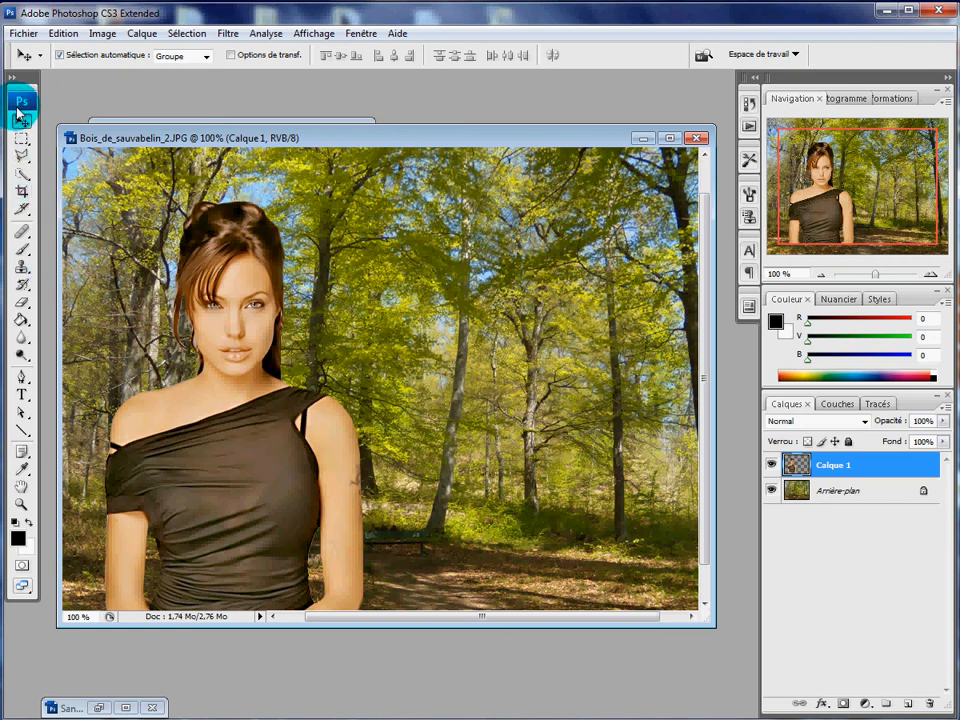
# Scale the woman's layer down proportionally to about 46.6% with Free Transform, keeping her at the forest image's lower left.
pyautogui.click(63, 36)
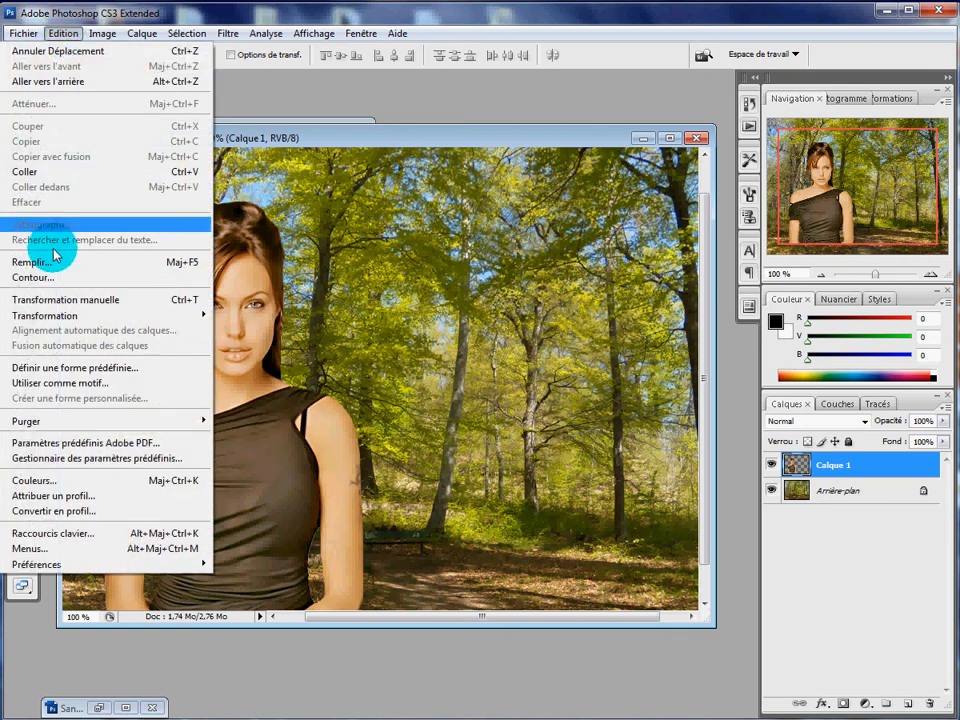
pyautogui.click(55, 300)
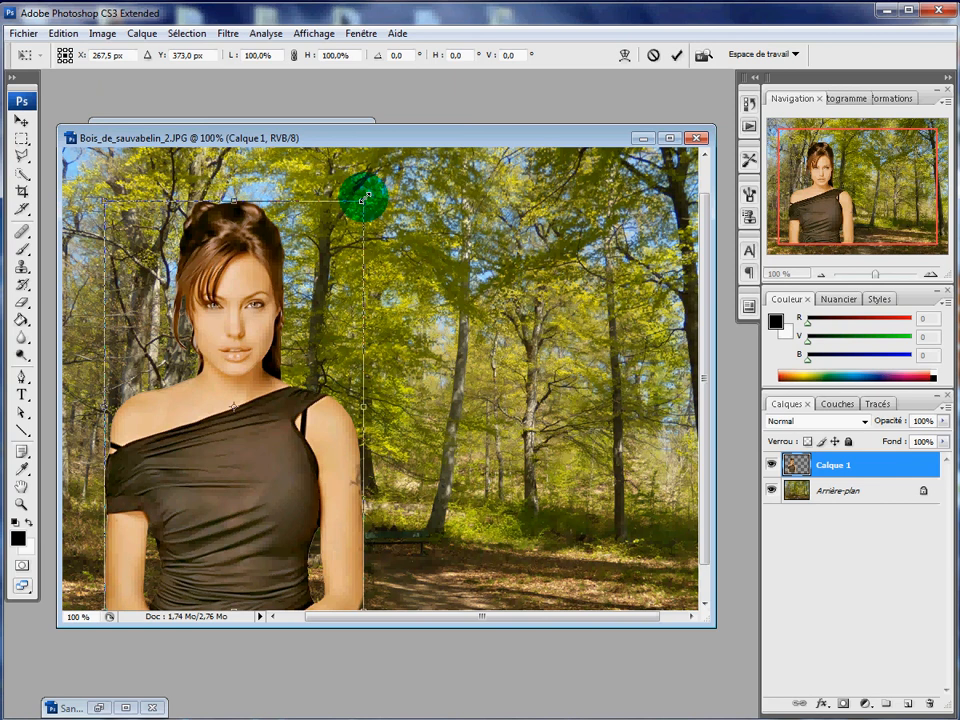
pyautogui.moveTo(365, 198); pyautogui.dragTo(371, 317)
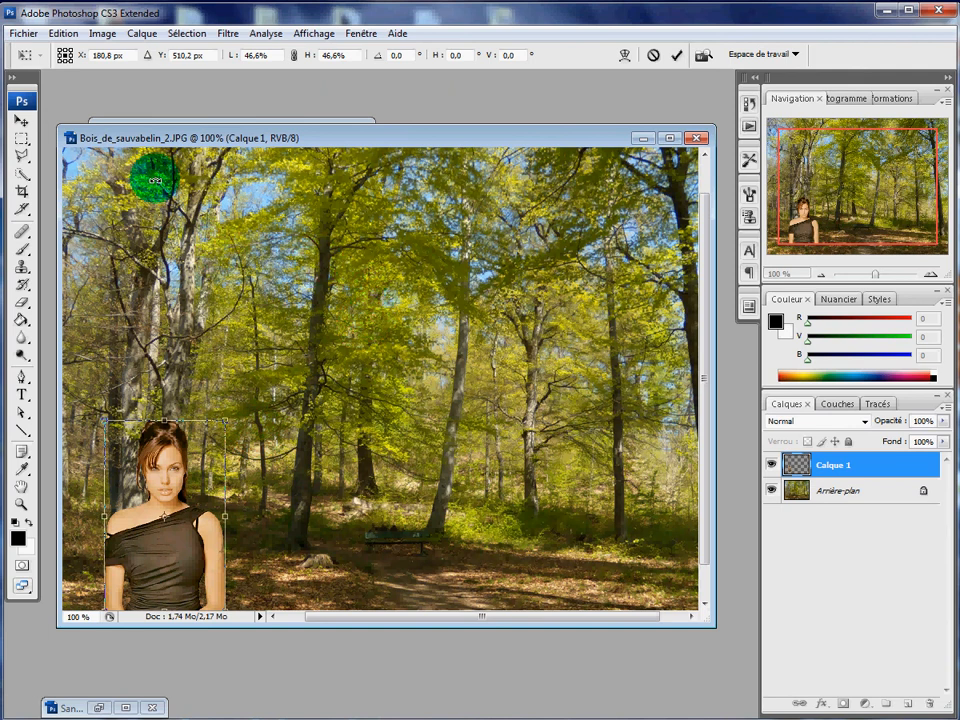
pyautogui.press('Return')
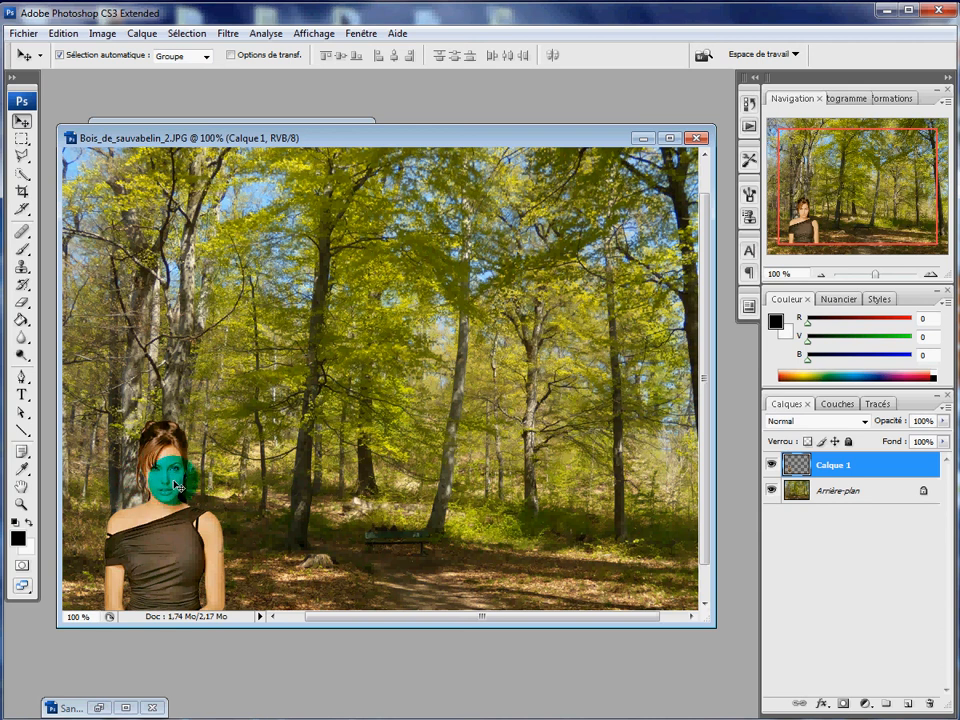
# Enlarge the reduced portrait layer proportionally to about 199% with Free Transform, undoing a non-proportional first attempt.
pyautogui.click(65, 40)
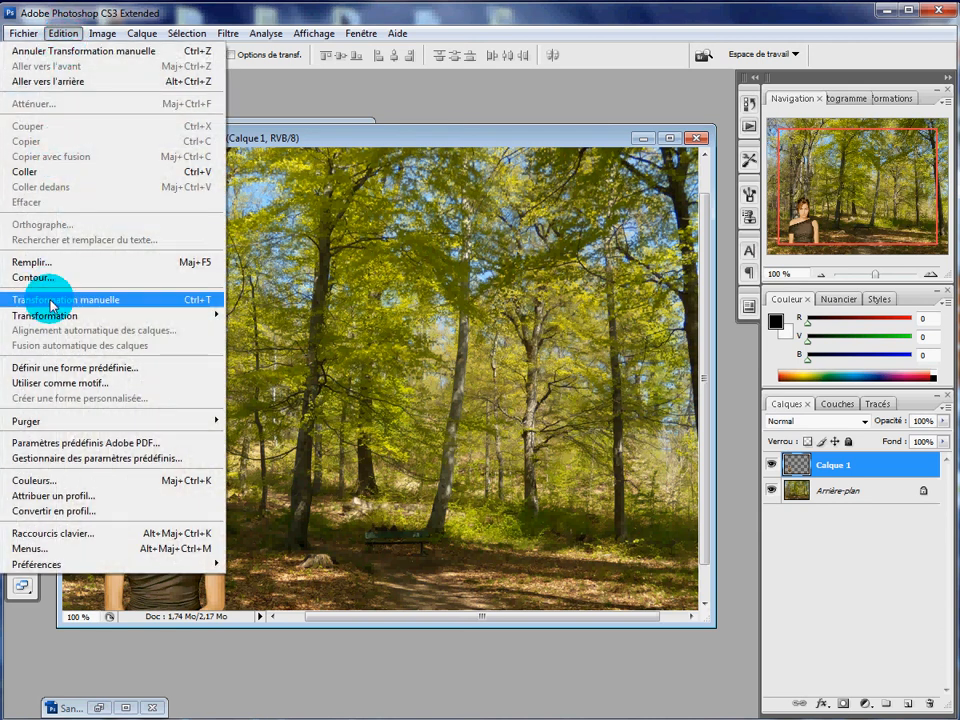
pyautogui.click(88, 300)
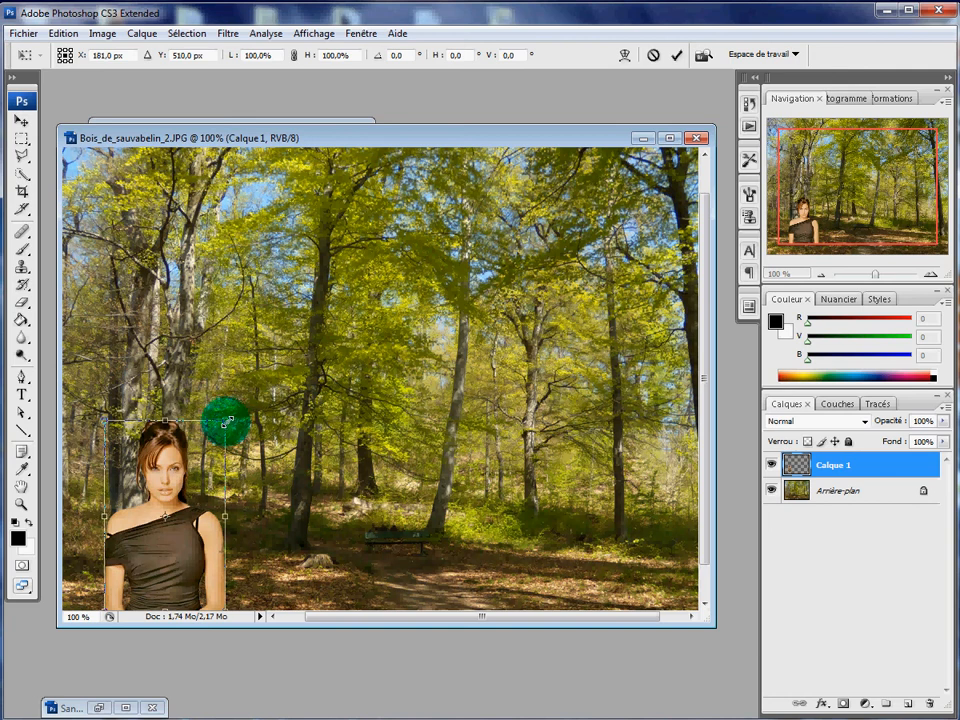
pyautogui.moveTo(227, 422); pyautogui.dragTo(382, 233)
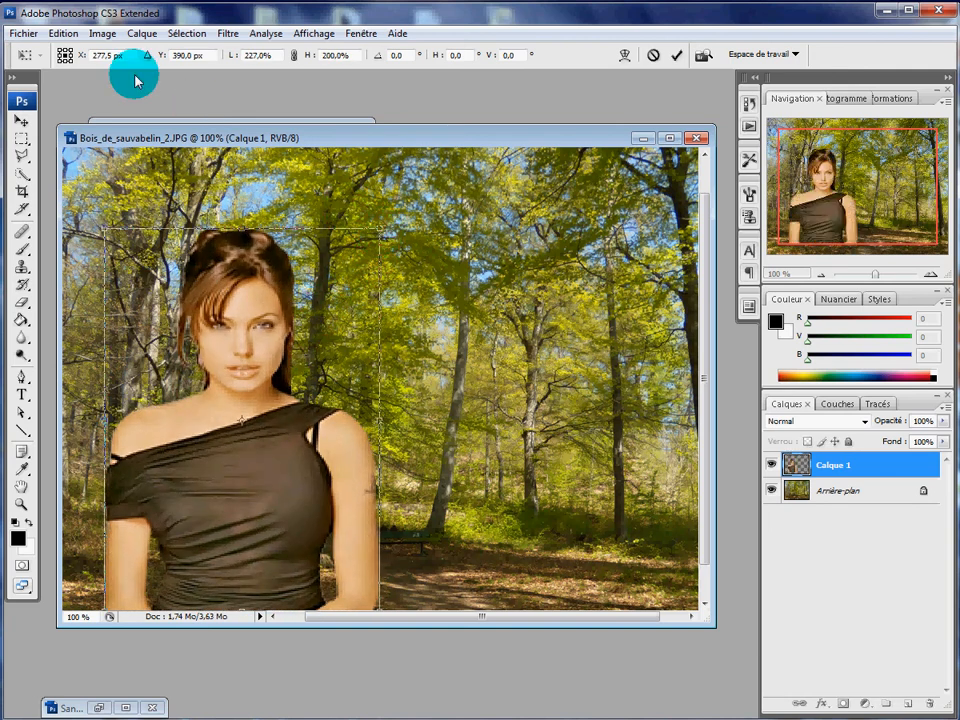
pyautogui.click(75, 34)
pyautogui.click(75, 49)
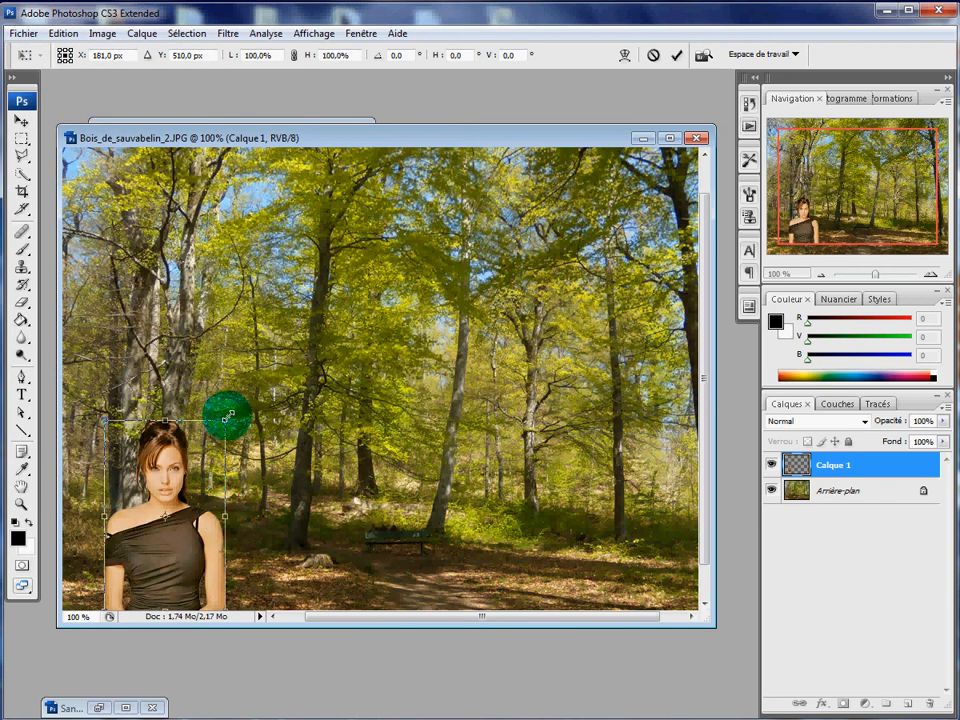
pyautogui.moveTo(227, 415); pyautogui.dragTo(398, 258)
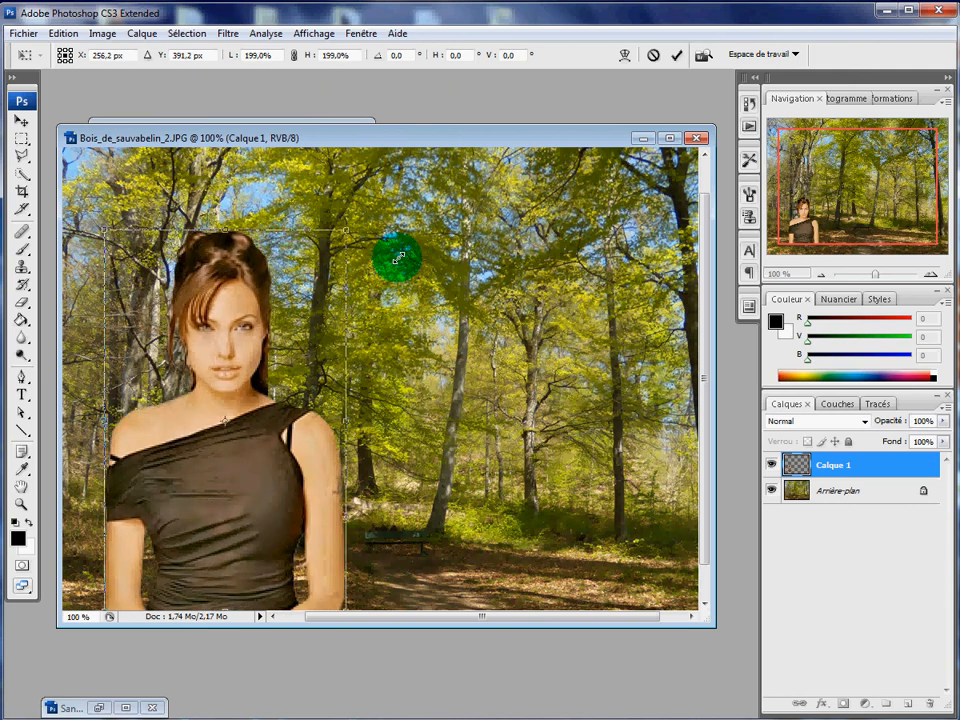
pyautogui.doubleClick(336, 402)
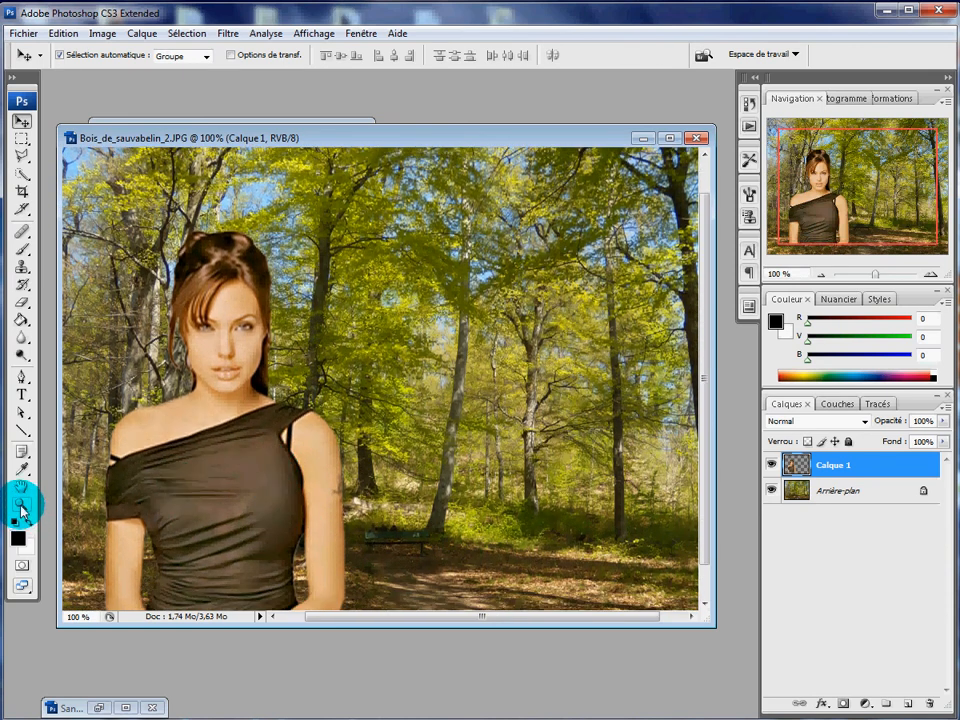
# Copy a fresh cutout from AngelinaJolie14.png beside the rescaled woman for a close-up comparison, and delete the rescaled Calque 1 layer.
pyautogui.click(22, 507)
pyautogui.scroll(-2, 86, 501)
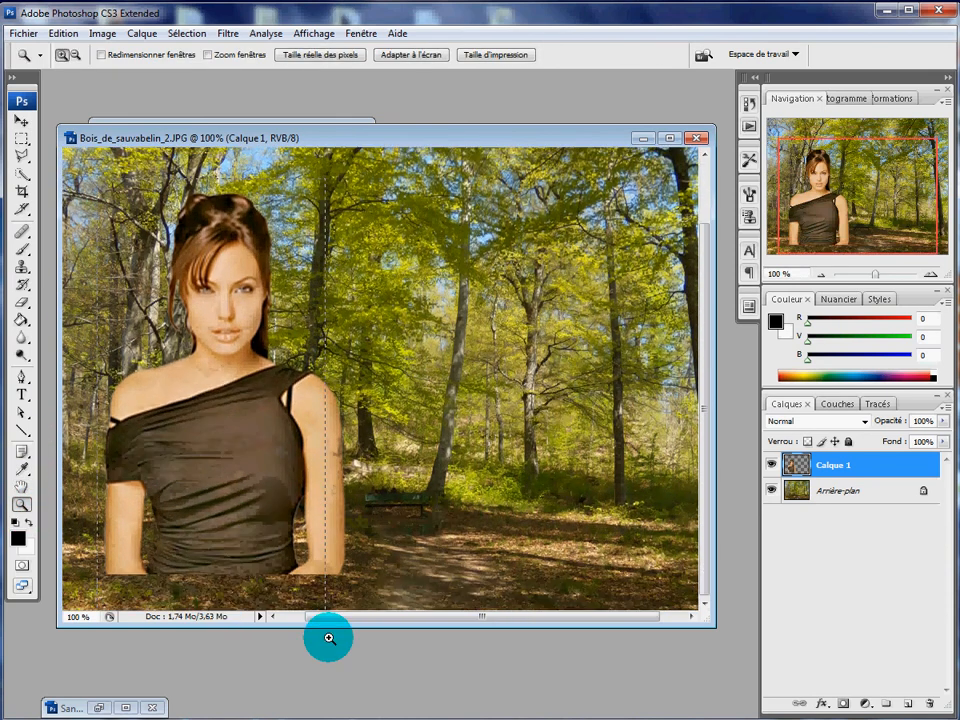
pyautogui.moveTo(378, 638); pyautogui.dragTo(378, 638)
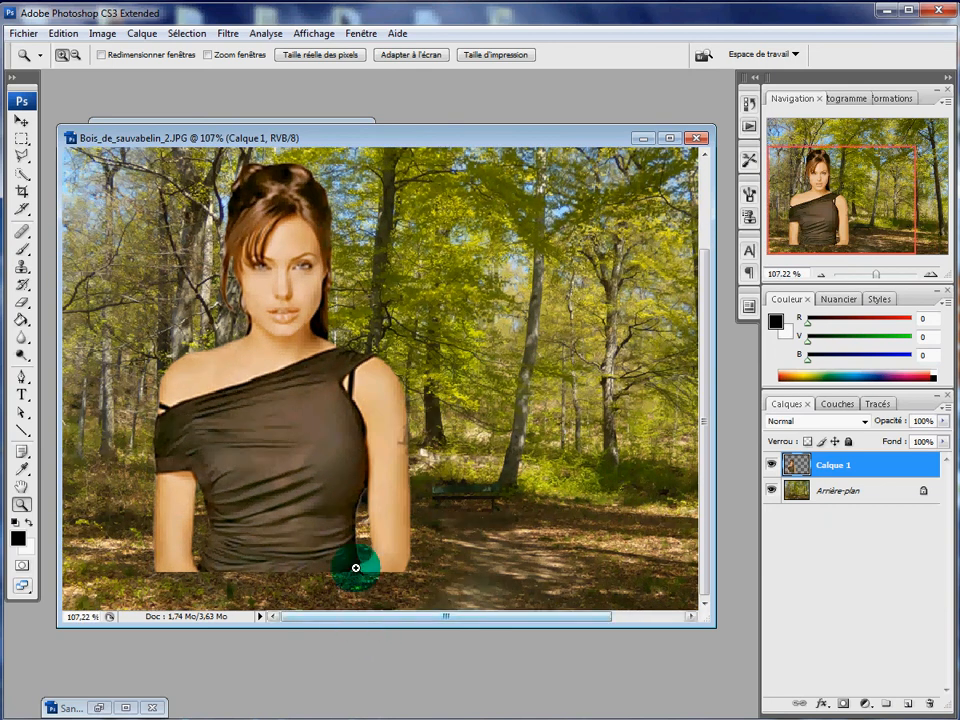
pyautogui.click(361, 495)
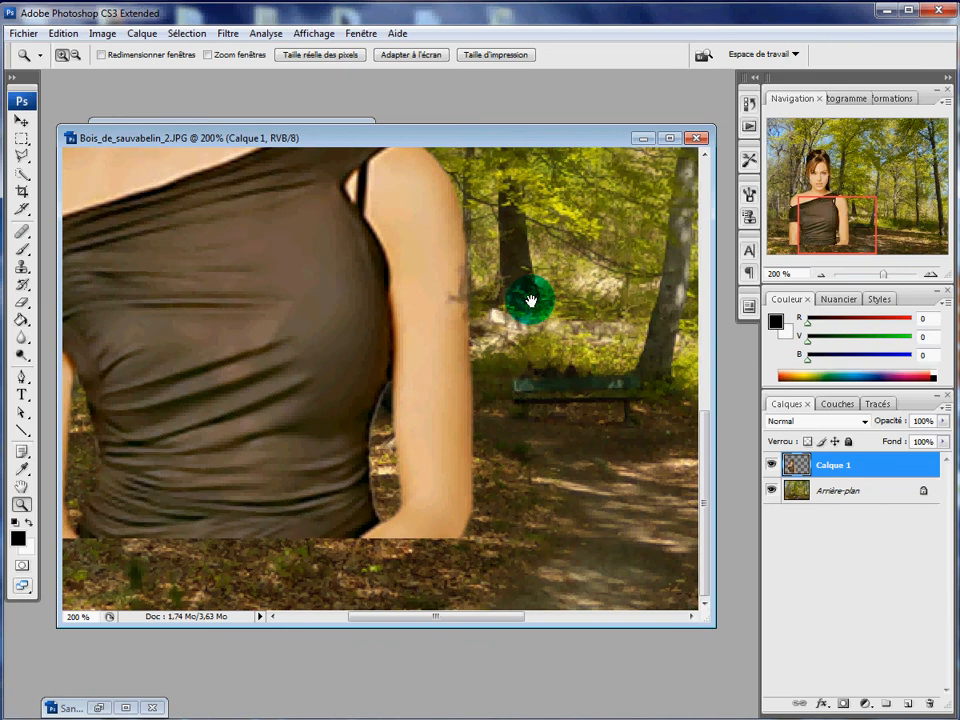
pyautogui.moveTo(529, 305); pyautogui.dragTo(574, 671)
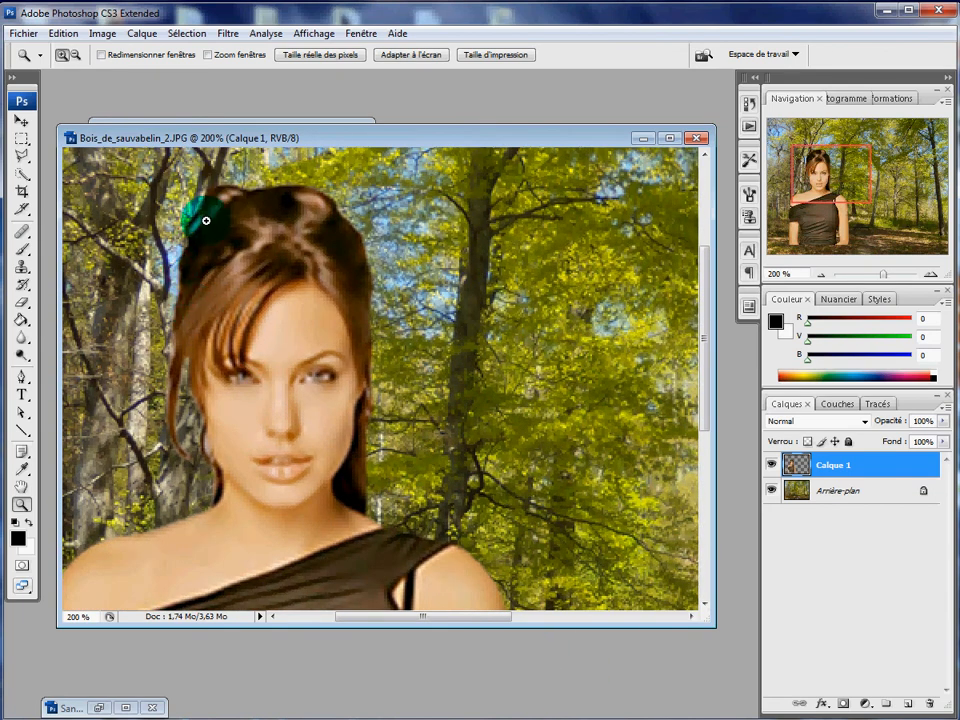
pyautogui.click(310, 120)
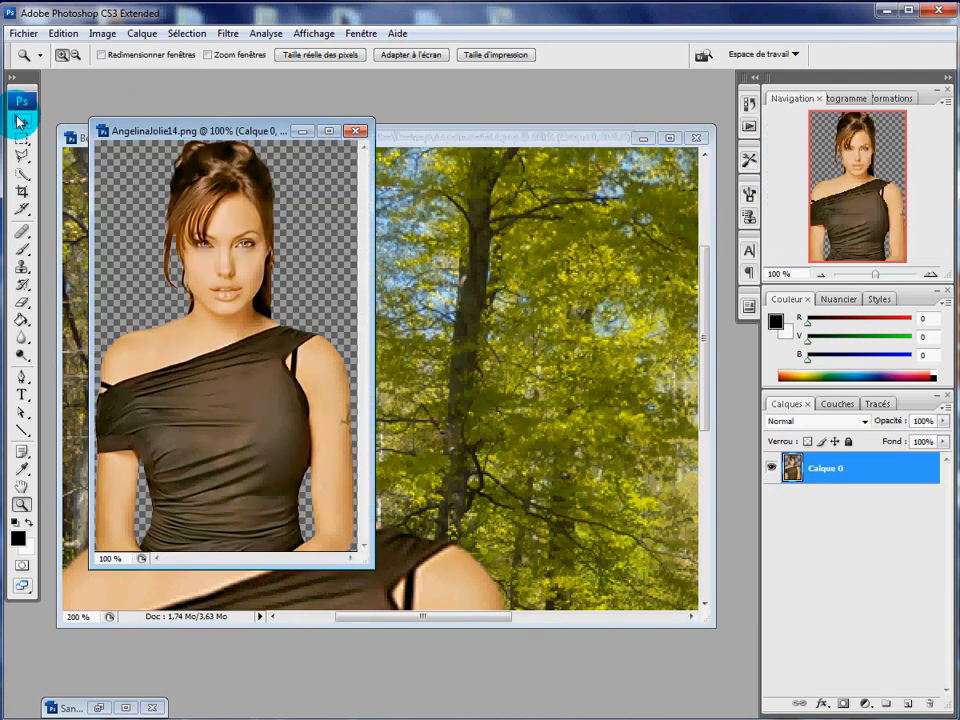
pyautogui.click(21, 121)
pyautogui.moveTo(306, 321); pyautogui.dragTo(507, 451)
pyautogui.click(328, 424)
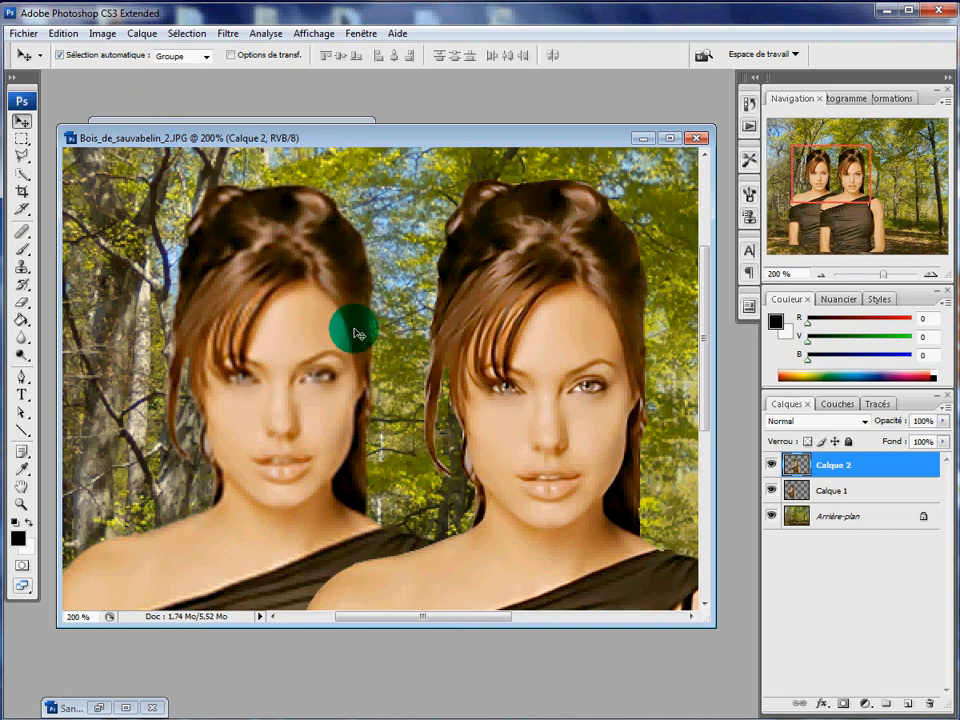
pyautogui.click(863, 494)
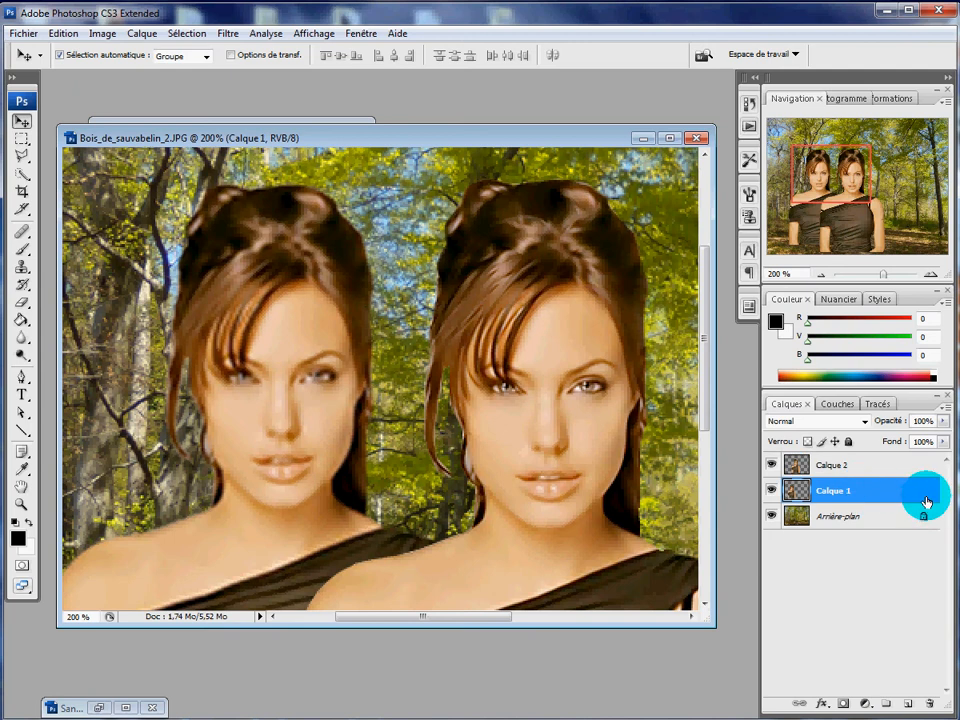
pyautogui.moveTo(908, 497); pyautogui.dragTo(930, 705)
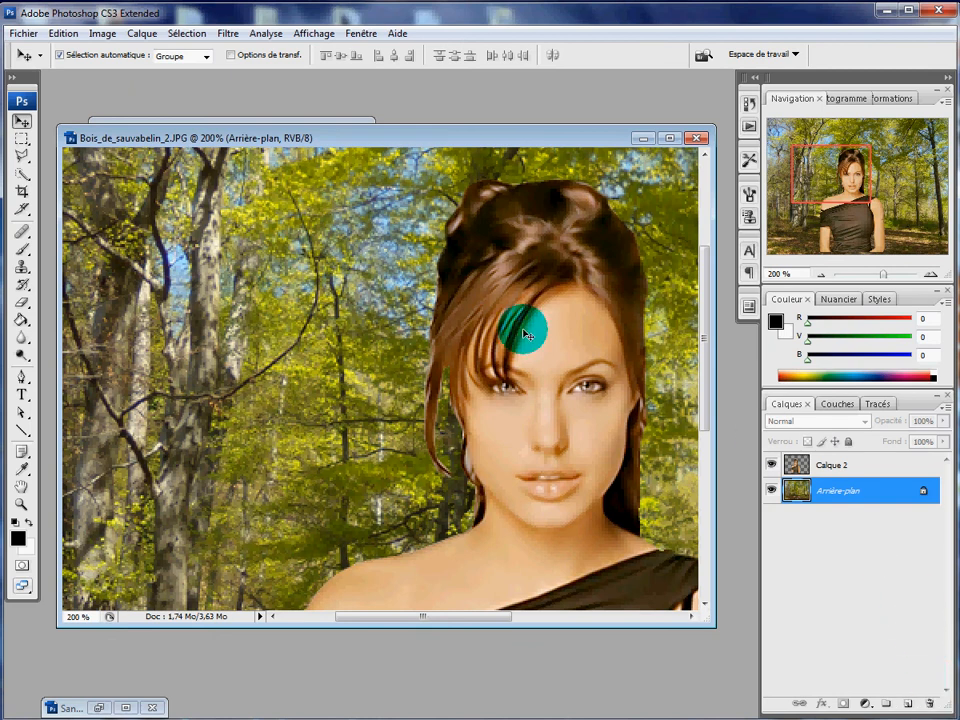
# Convert the forest background layer into a smart object.
pyautogui.click(63, 33)
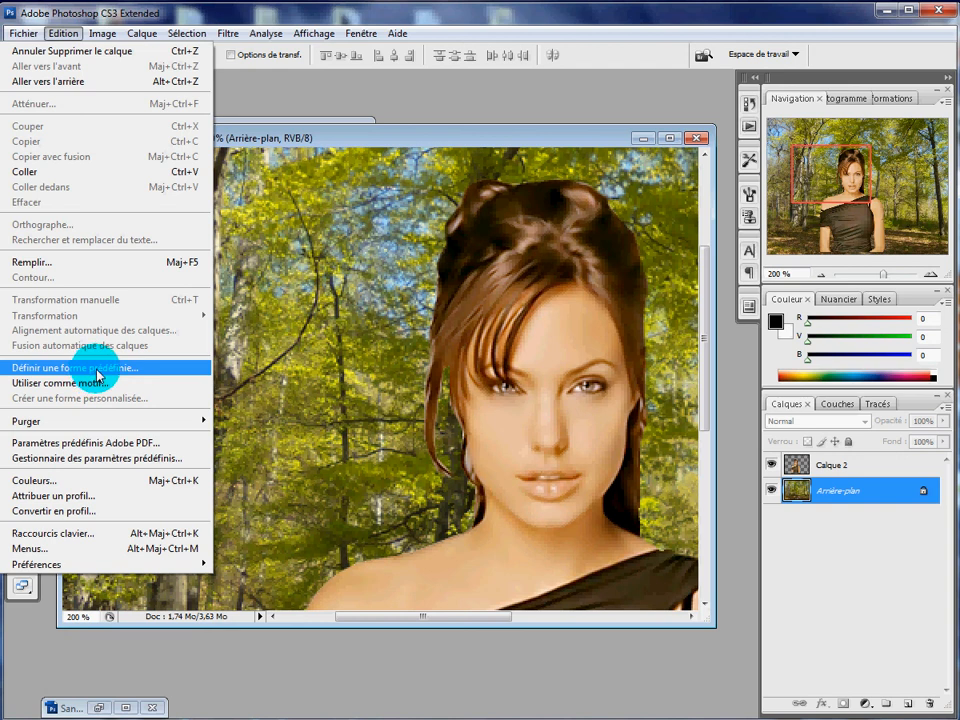
pyautogui.moveTo(104, 38)
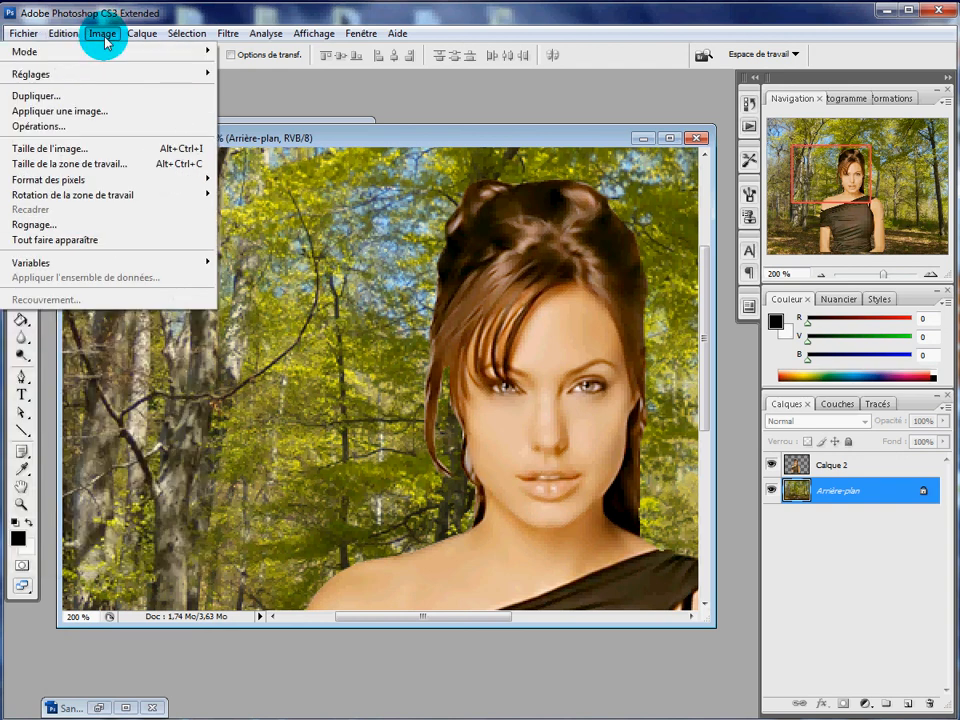
pyautogui.moveTo(140, 38)
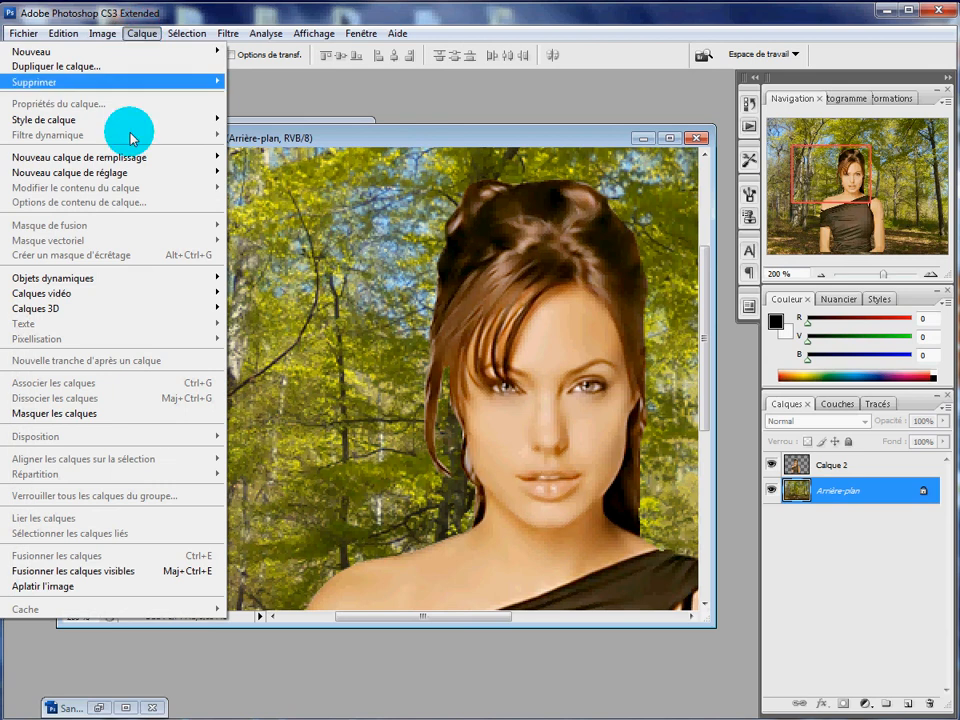
pyautogui.moveTo(131, 276)
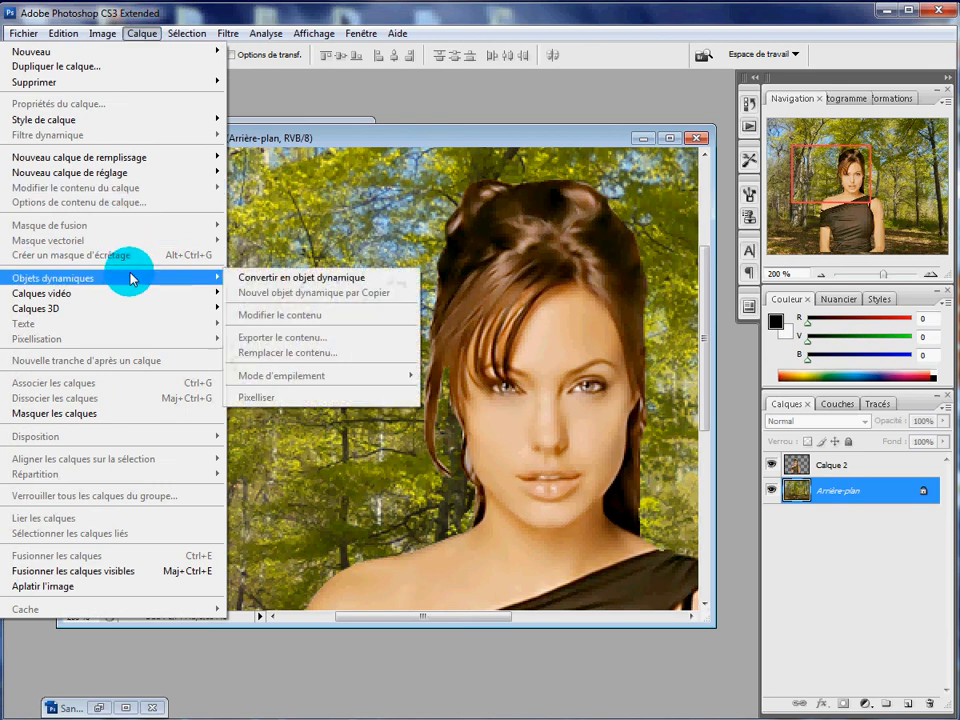
pyautogui.click(303, 285)
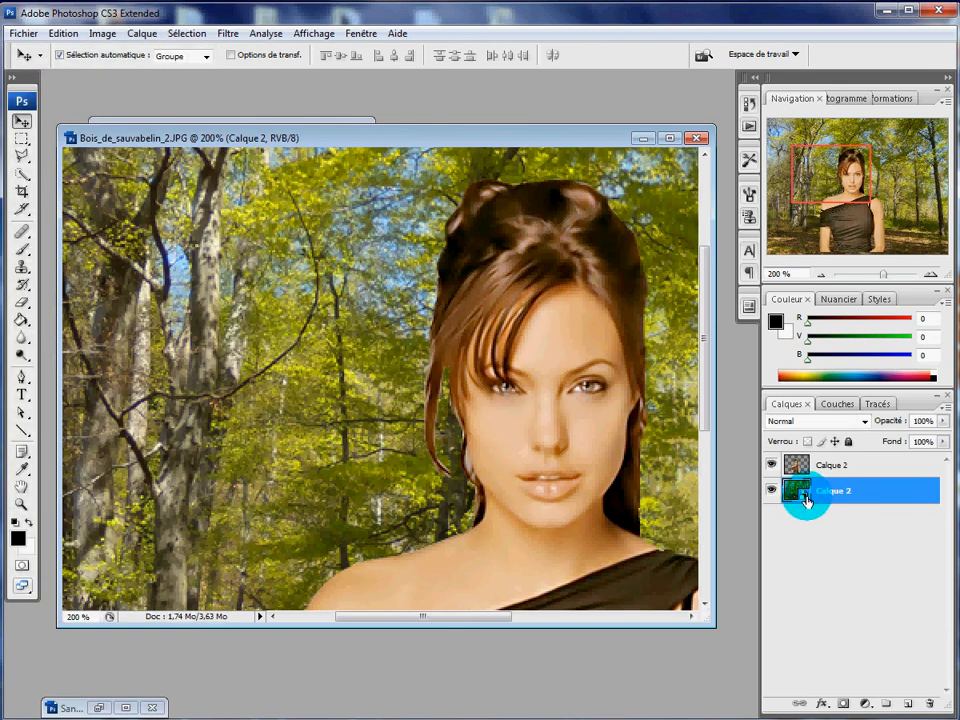
# Open the forest smart object's contents in their own document to inspect them, and close that document without changes.
pyautogui.doubleClick(797, 490)
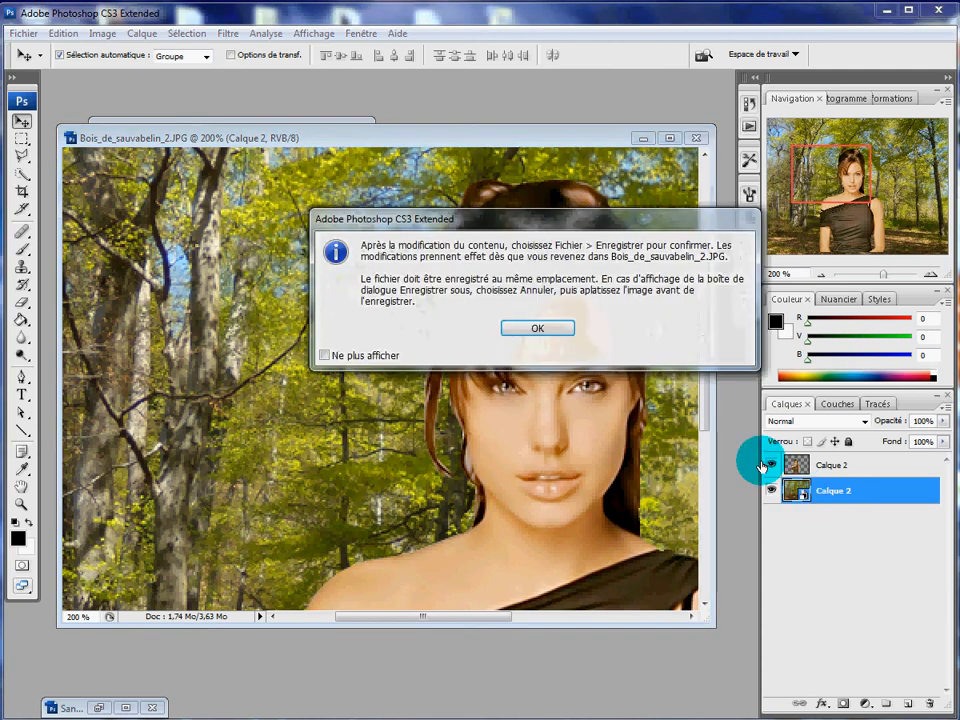
pyautogui.click(553, 330)
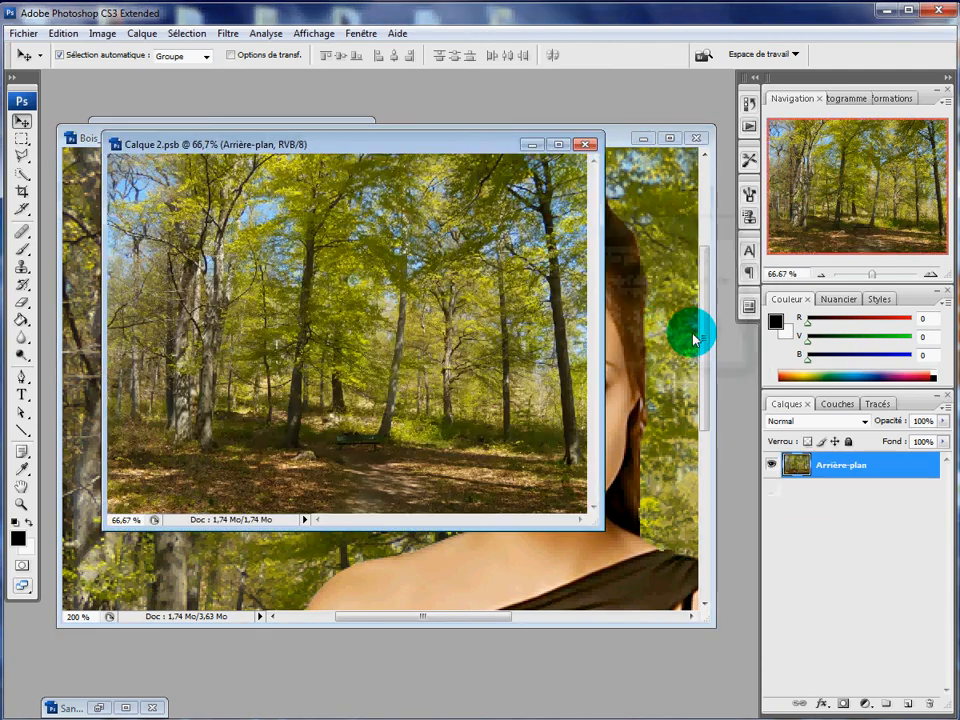
pyautogui.click(588, 147)
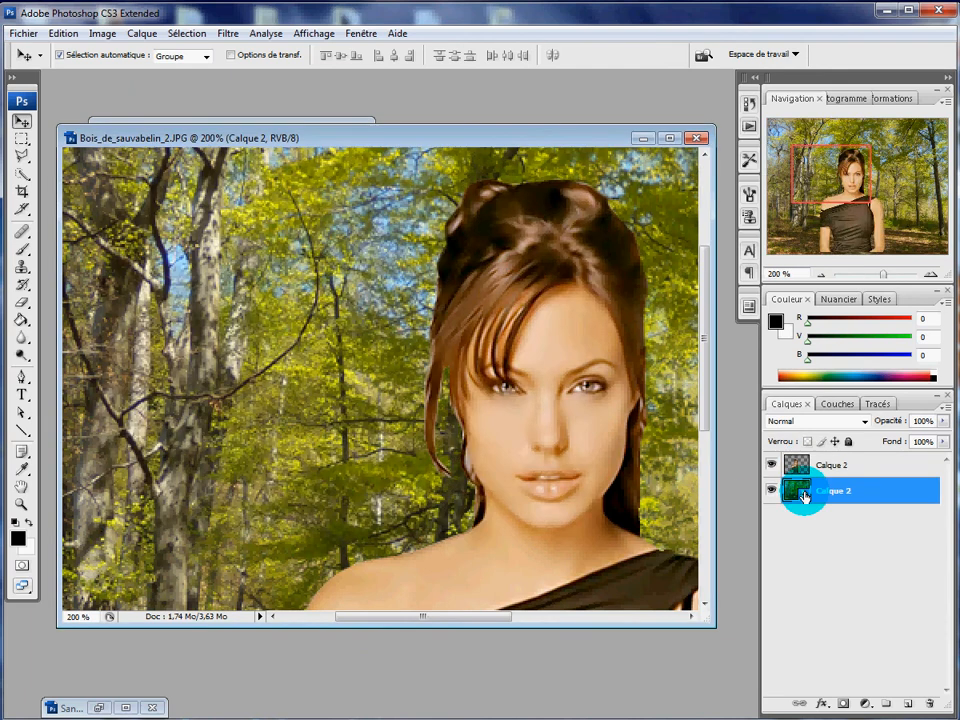
# Convert the woman's portrait layer into a smart object.
pyautogui.click(795, 466)
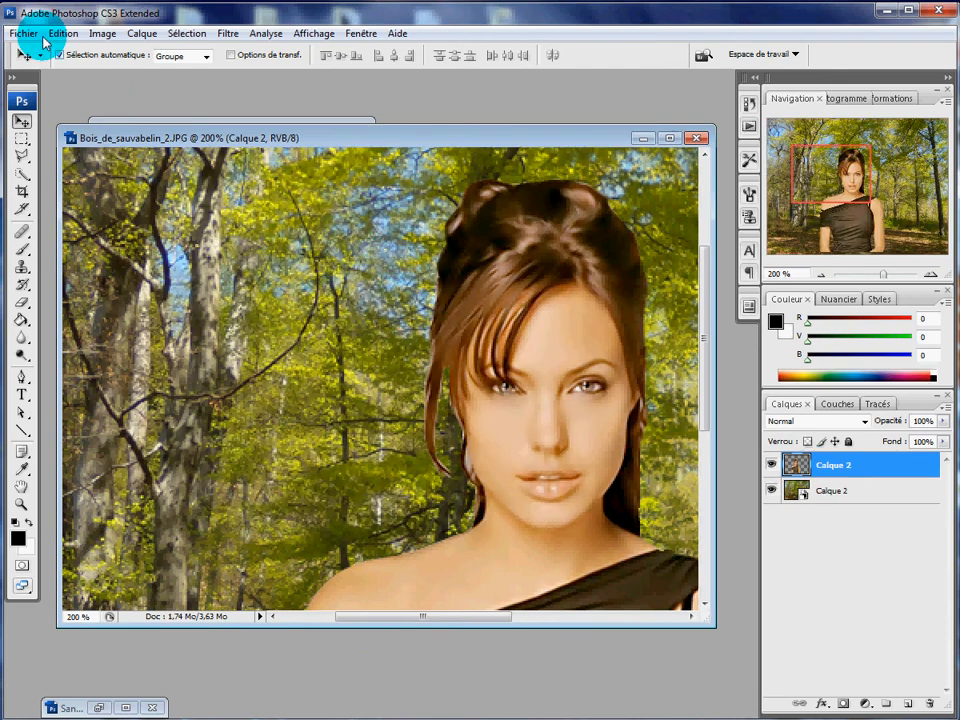
pyautogui.click(133, 35)
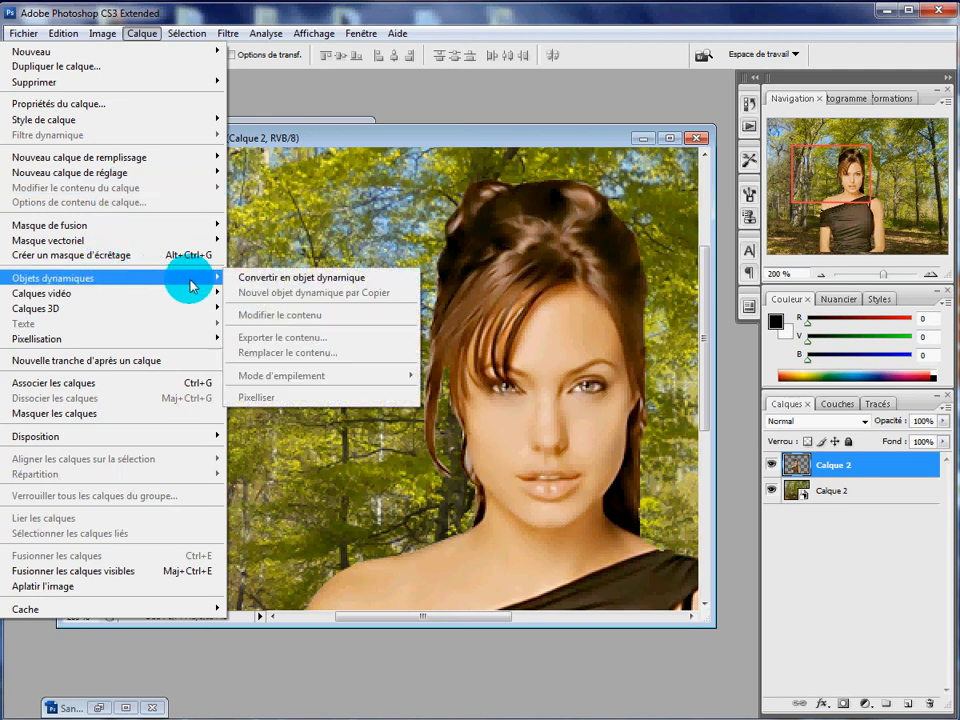
pyautogui.moveTo(189, 280)
pyautogui.click(263, 278)
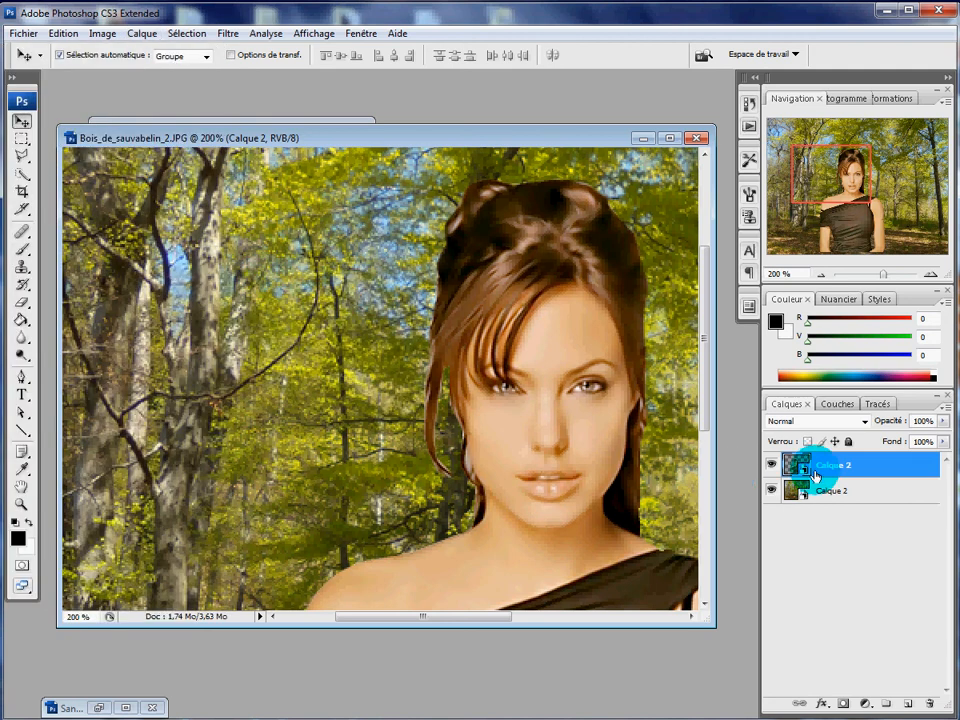
# Scale the portrait smart object down proportionally to about 46.1% with Free Transform.
pyautogui.click(21, 504)
pyautogui.doubleClick(21, 504)
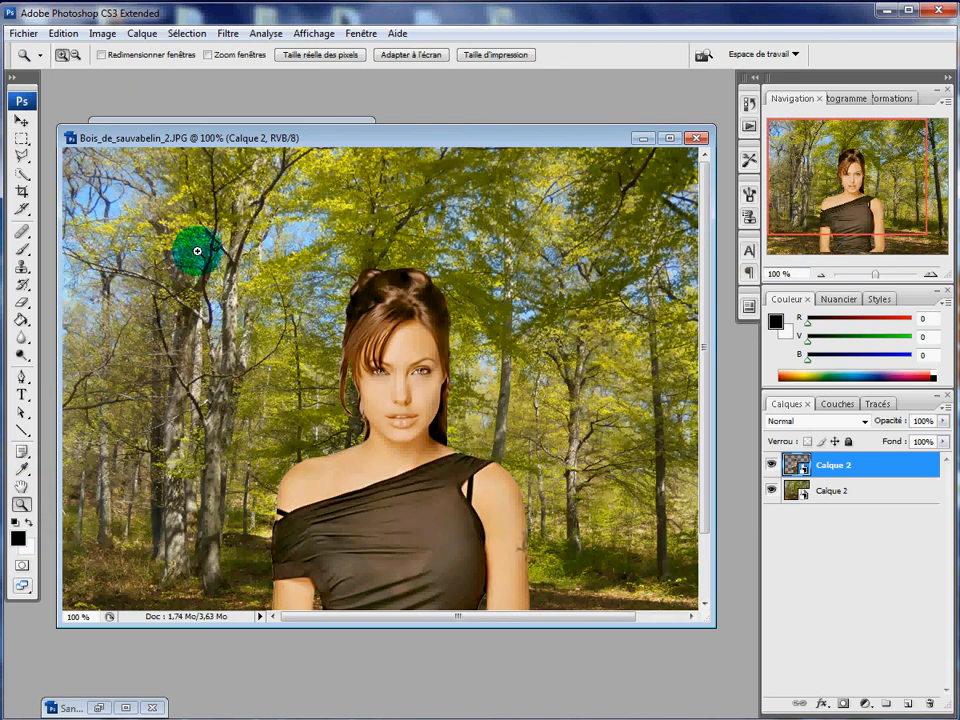
pyautogui.click(62, 35)
pyautogui.click(85, 300)
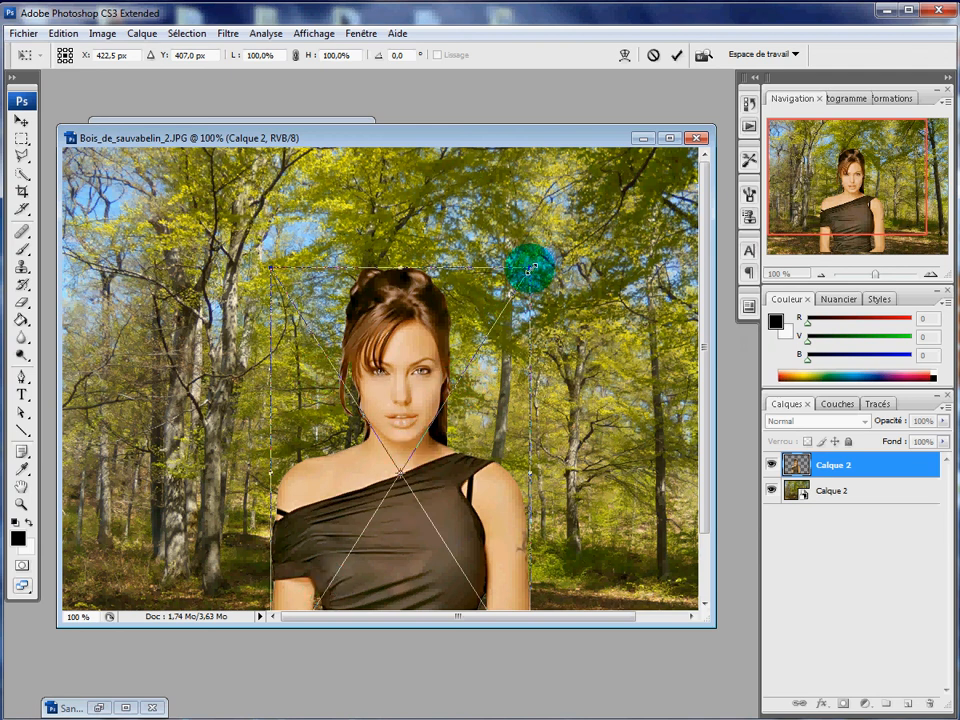
pyautogui.moveTo(530, 269); pyautogui.dragTo(389, 490)
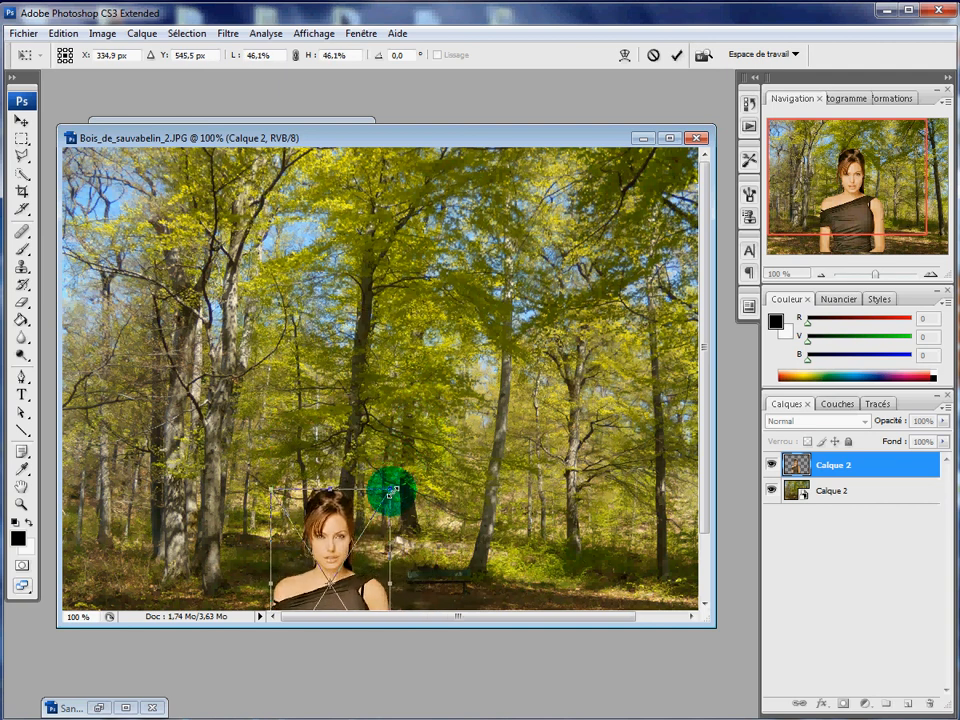
pyautogui.moveTo(706, 370); pyautogui.dragTo(699, 448)
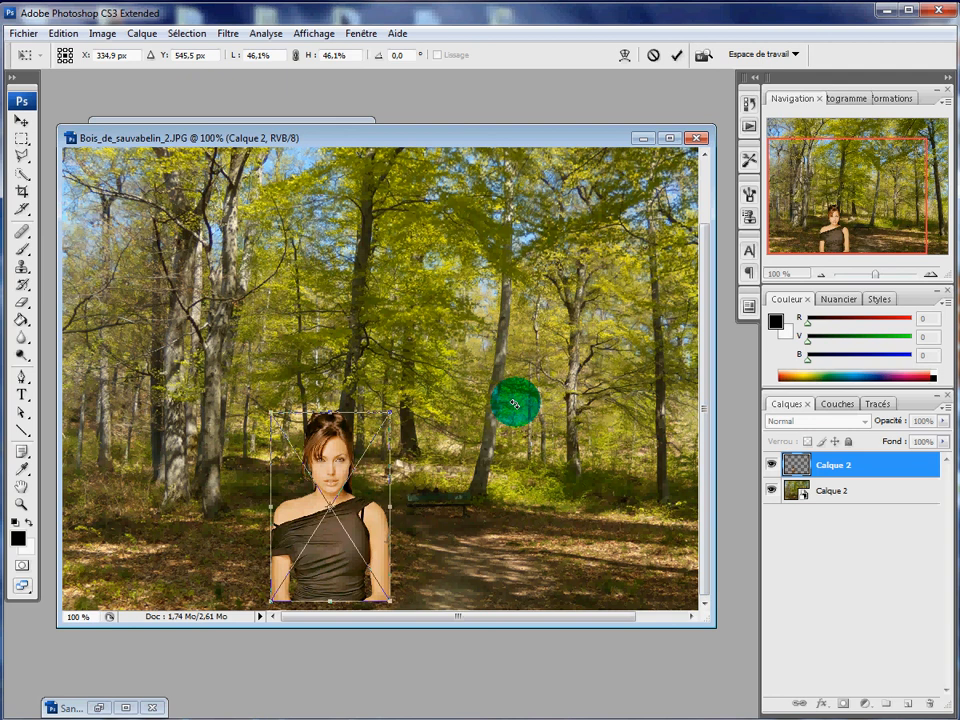
pyautogui.press('Return')
# Try to scale the reduced portrait smart object back up proportionally to about 99.9% with Free Transform.
pyautogui.press('z')
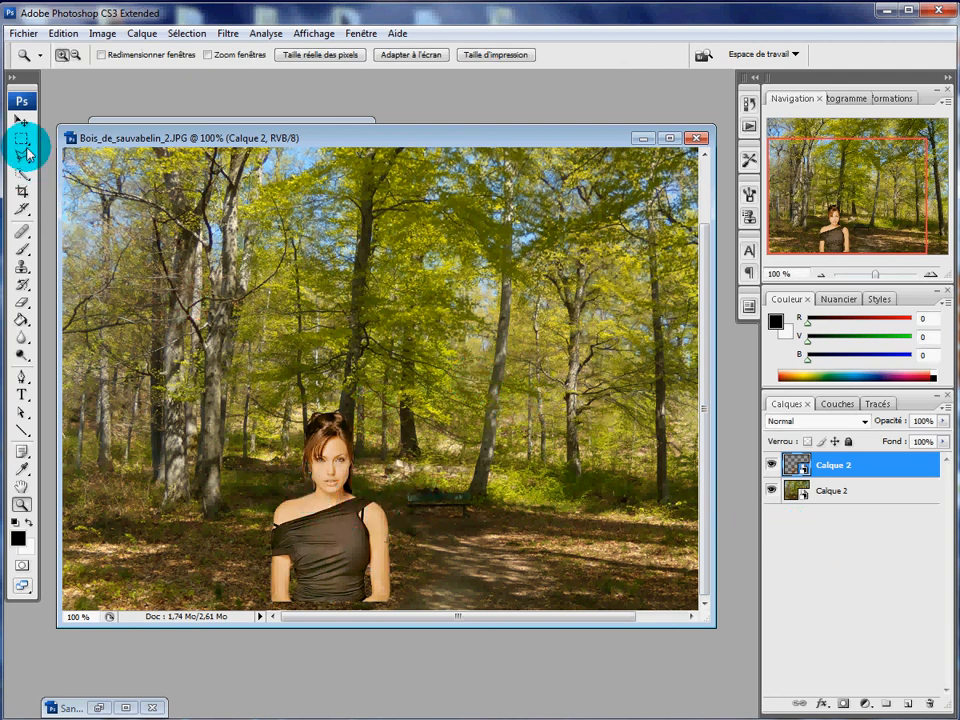
pyautogui.click(62, 34)
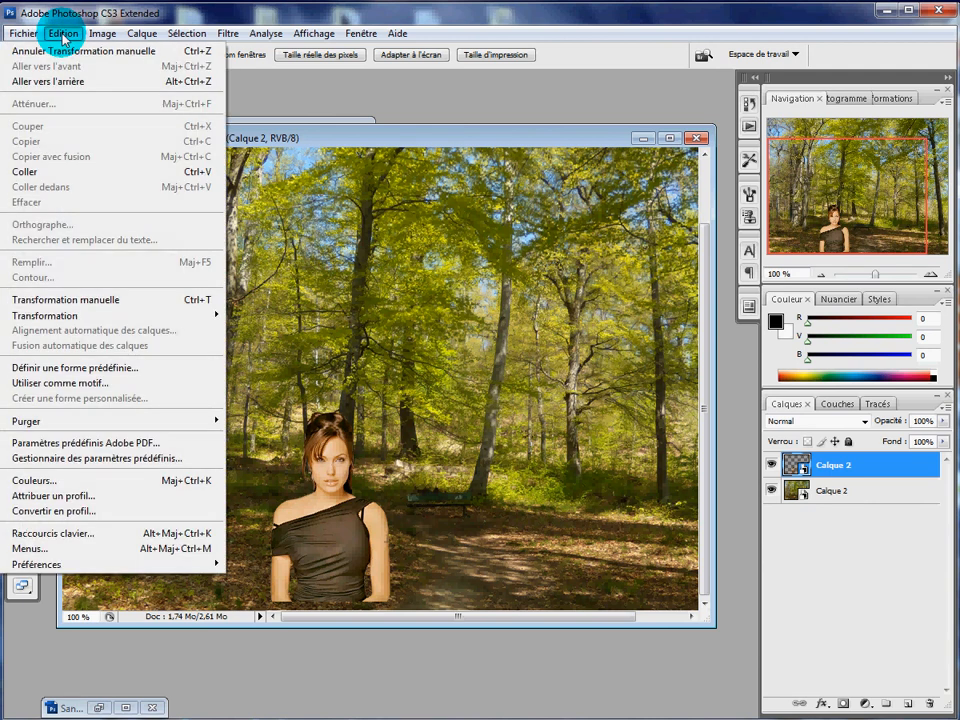
pyautogui.click(58, 302)
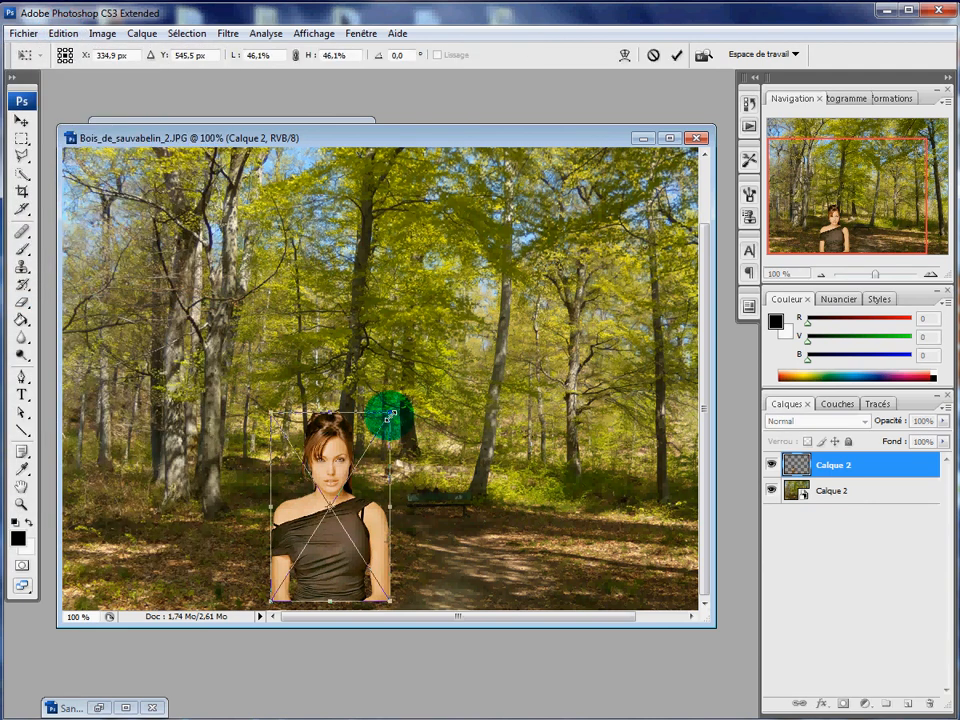
pyautogui.moveTo(388, 414); pyautogui.dragTo(632, 261)
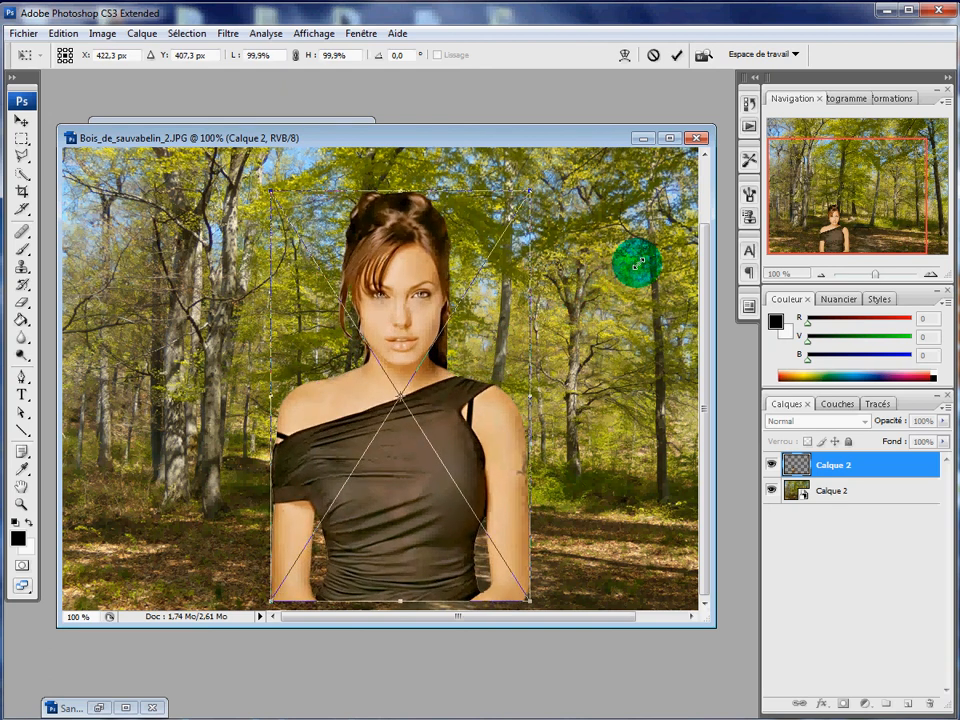
# Copy the original cut-out portrait from AngelinaJolie14.png into the forest document as an ordinary layer beside the smaller portrait.
pyautogui.click(313, 117)
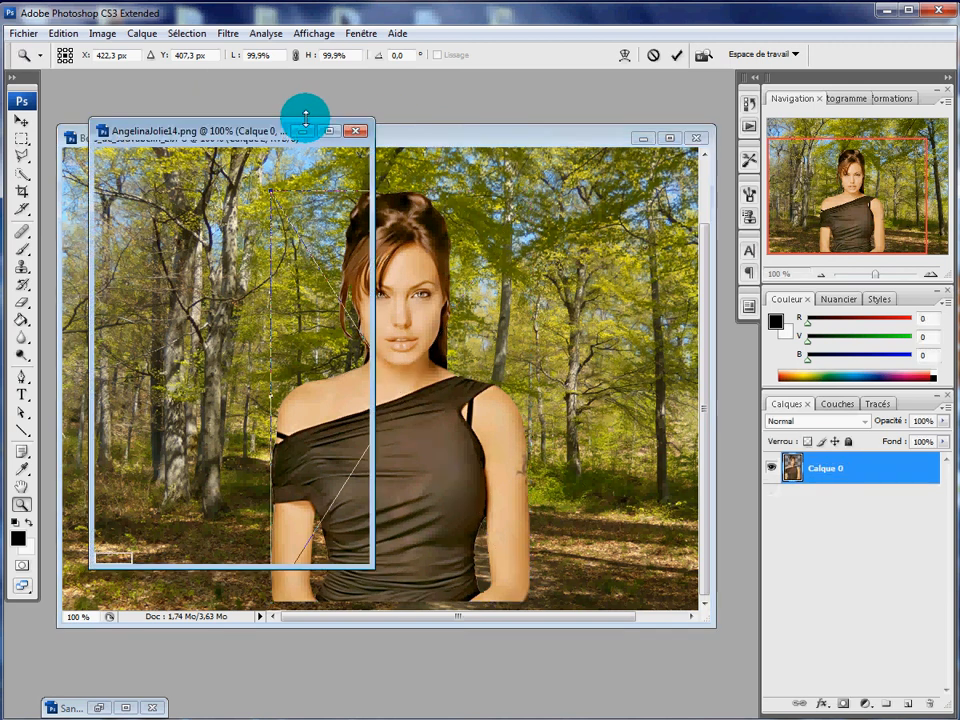
pyautogui.click(20, 120)
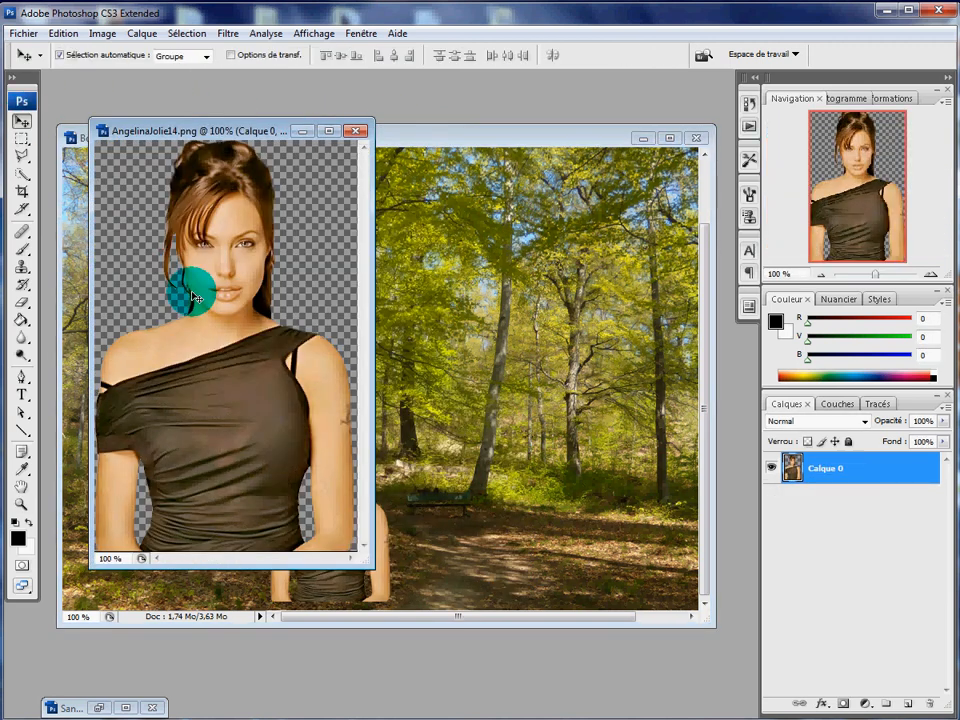
pyautogui.moveTo(189, 285); pyautogui.dragTo(492, 440)
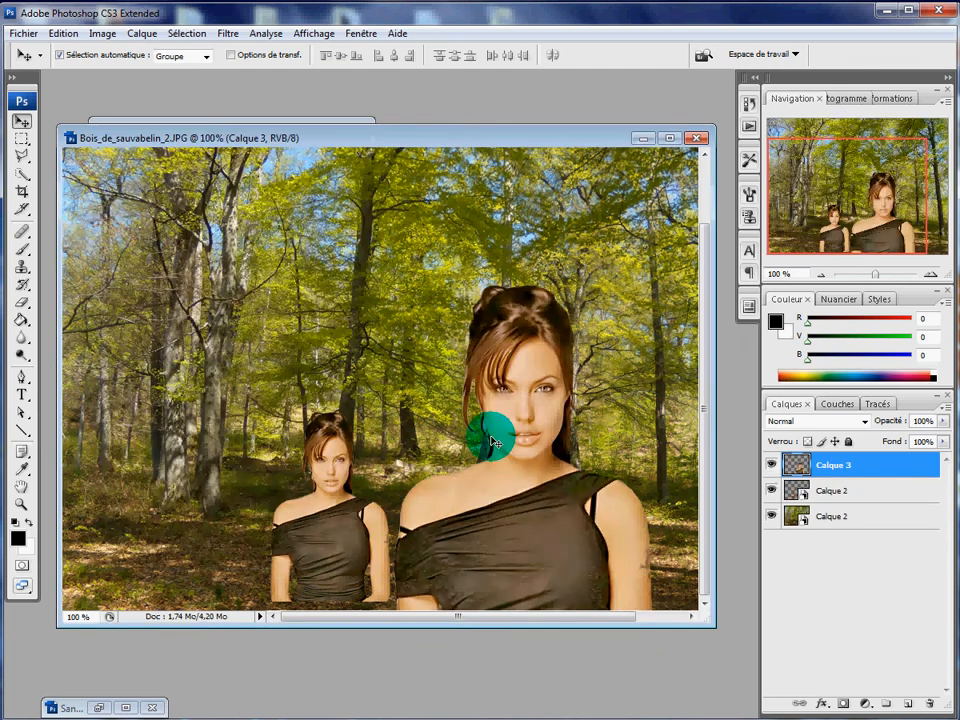
# Enlarge the small portrait smart object proportionally to nearly the size of the ordinary portrait and place it directly beside that one.
pyautogui.moveTo(321, 518); pyautogui.dragTo(200, 512)
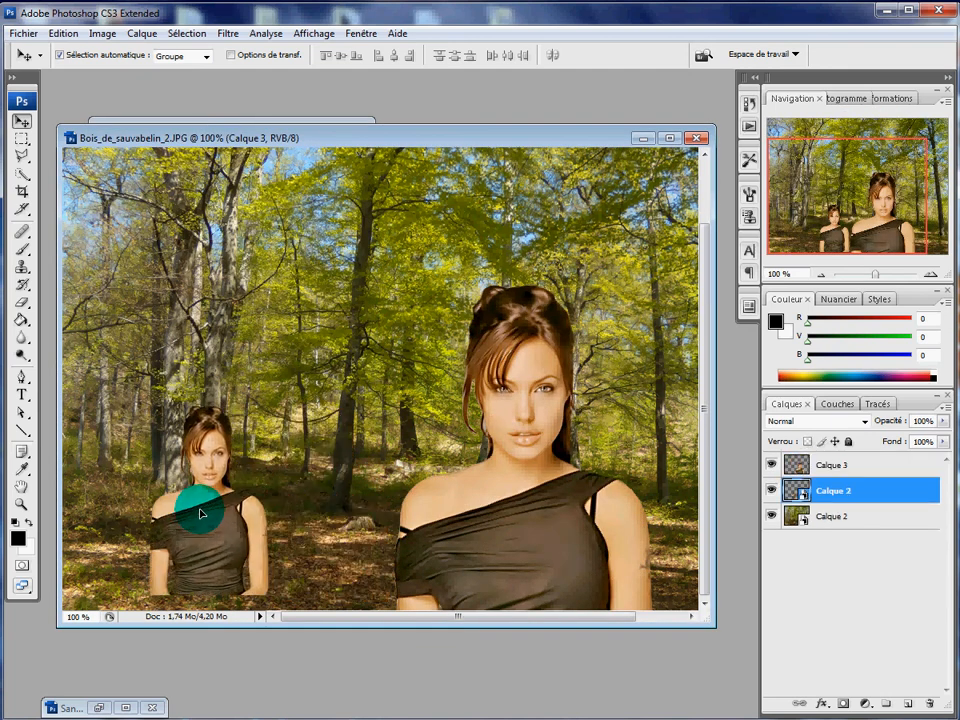
pyautogui.click(61, 36)
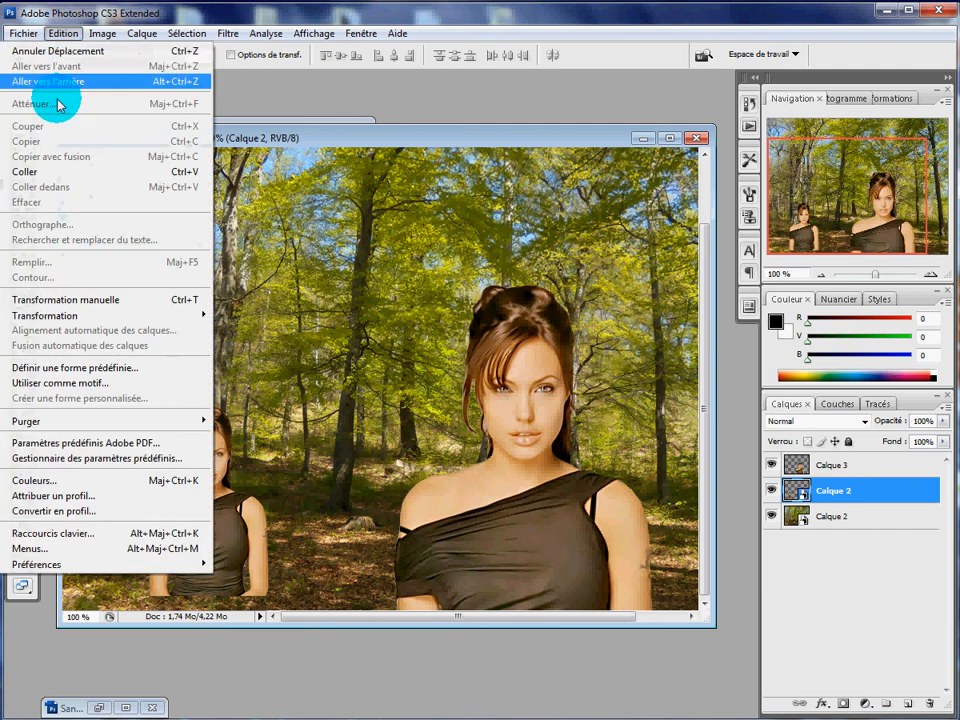
pyautogui.click(50, 298)
pyautogui.moveTo(269, 409); pyautogui.dragTo(363, 234)
pyautogui.press('Return')
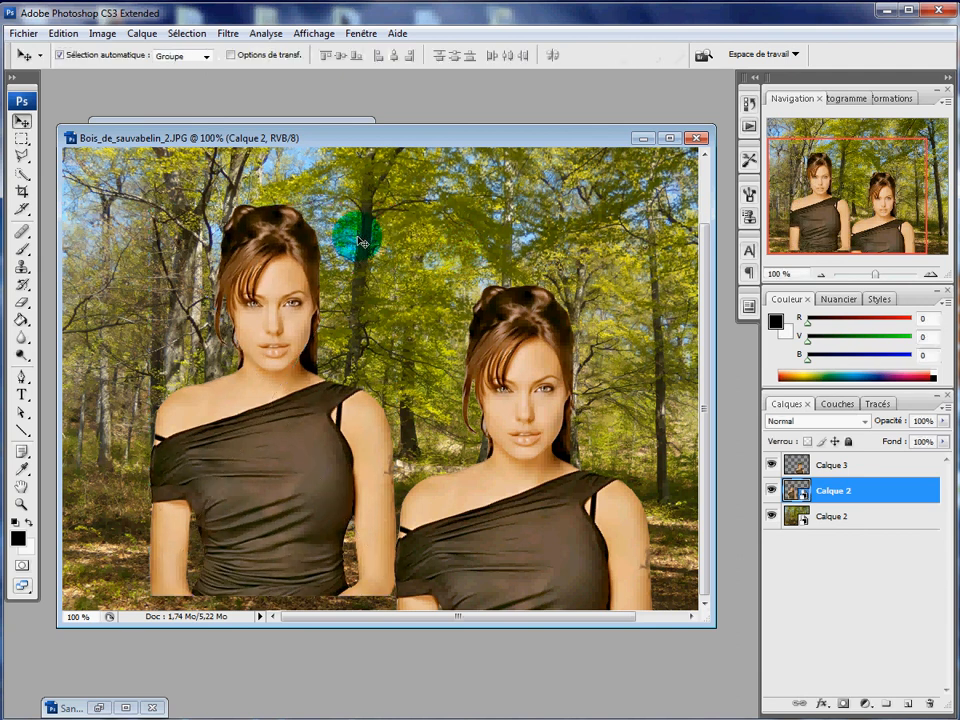
pyautogui.moveTo(297, 337); pyautogui.dragTo(395, 410)
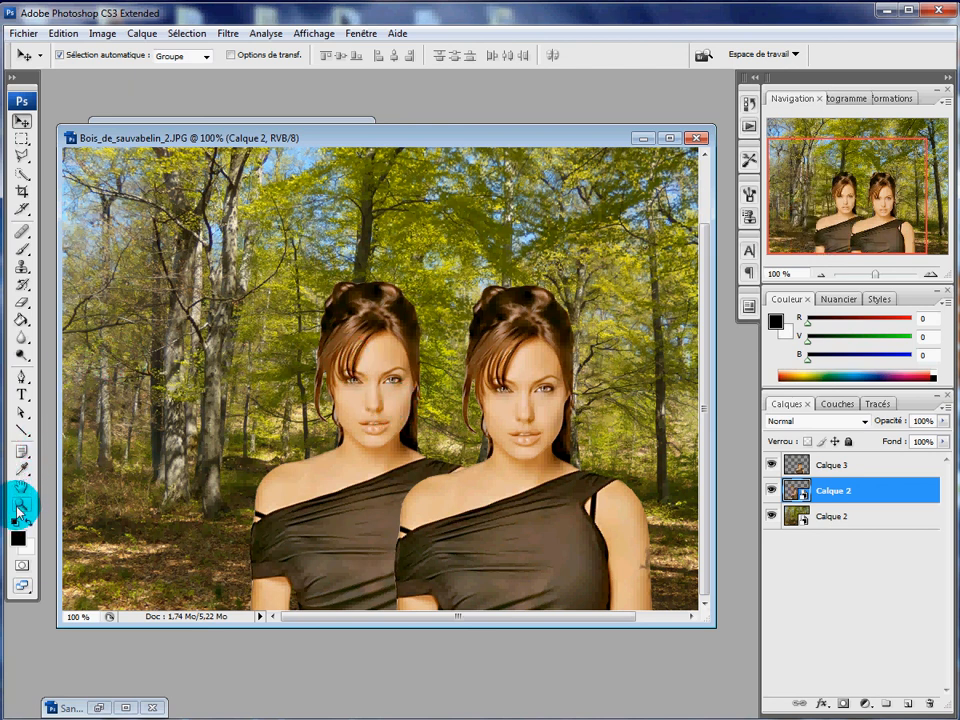
# Shift the portrait smart object further from the ordinary portrait at about 197% zoom, with automatic layer selection turned off.
pyautogui.click(20, 506)
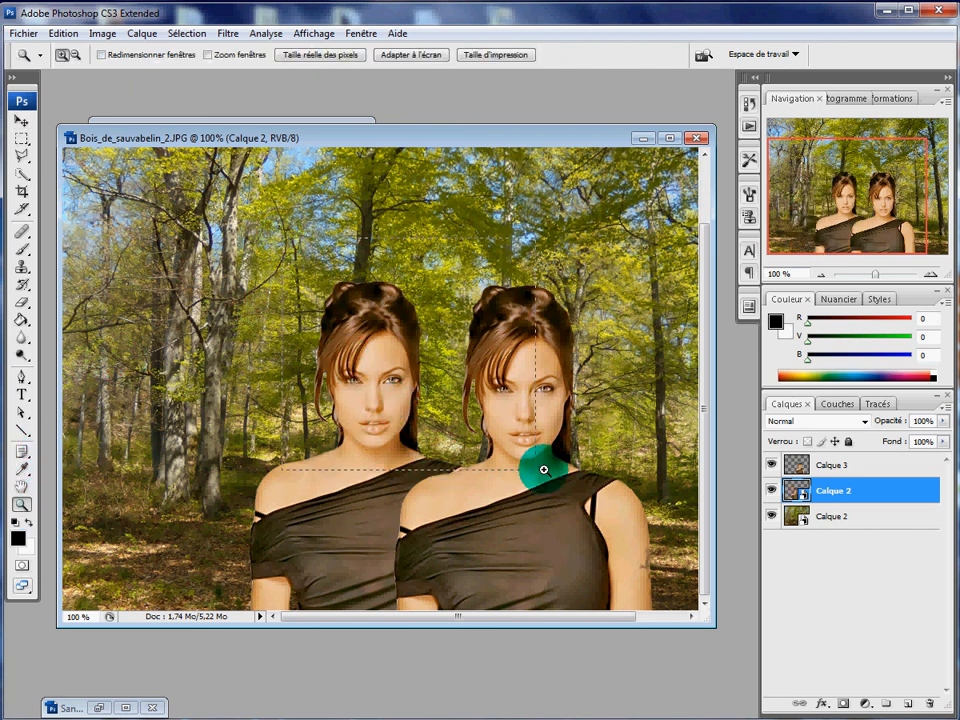
pyautogui.moveTo(544, 469); pyautogui.dragTo(600, 466)
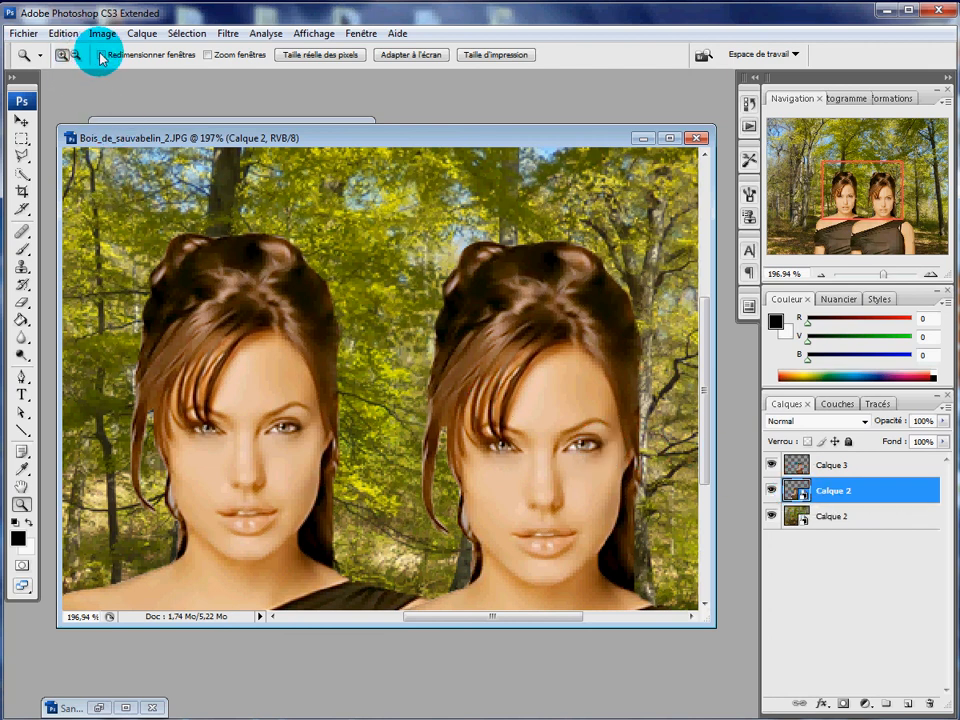
pyautogui.click(20, 123)
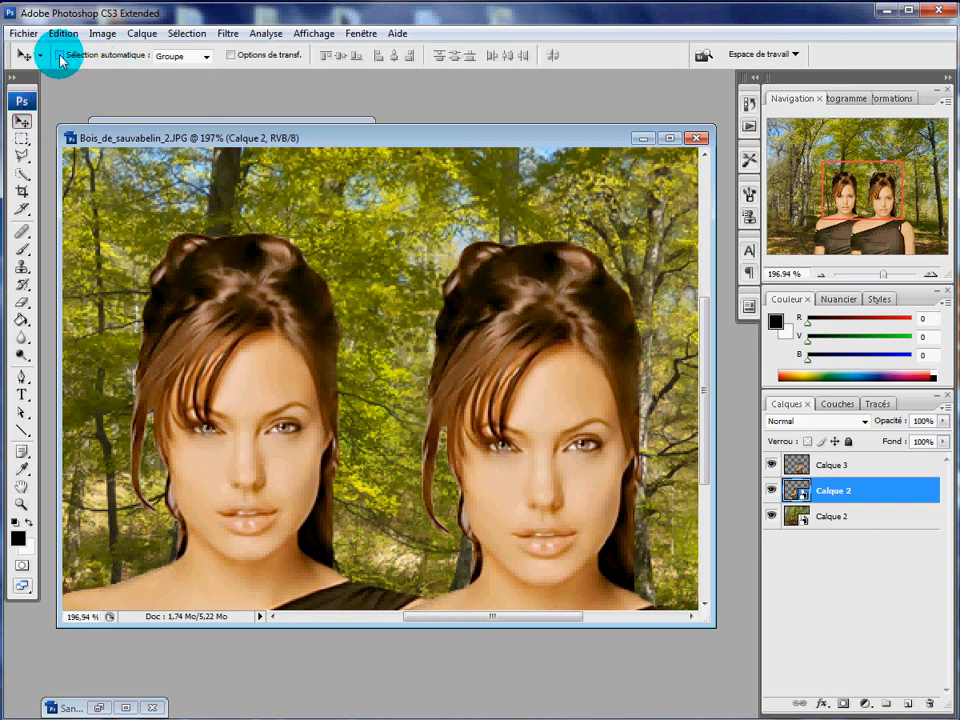
pyautogui.moveTo(215, 370); pyautogui.dragTo(193, 369)
pyautogui.moveTo(503, 412); pyautogui.dragTo(476, 390)
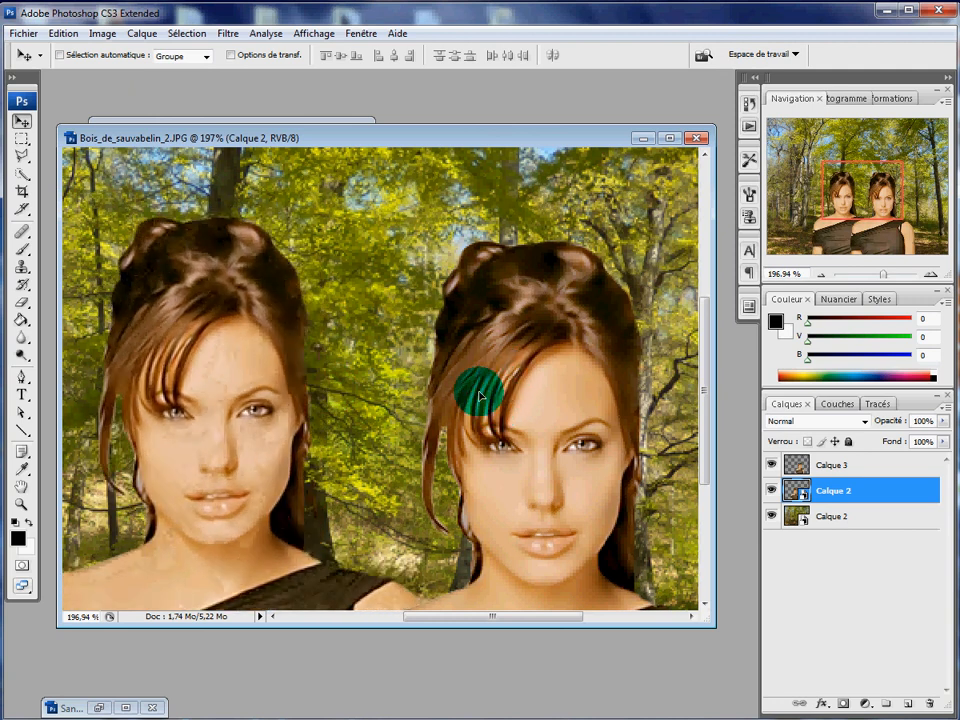
pyautogui.moveTo(617, 399)
pyautogui.mouseDown()
pyautogui.moveTo(606, 398)
pyautogui.moveTo(603, 411)
pyautogui.mouseUp()
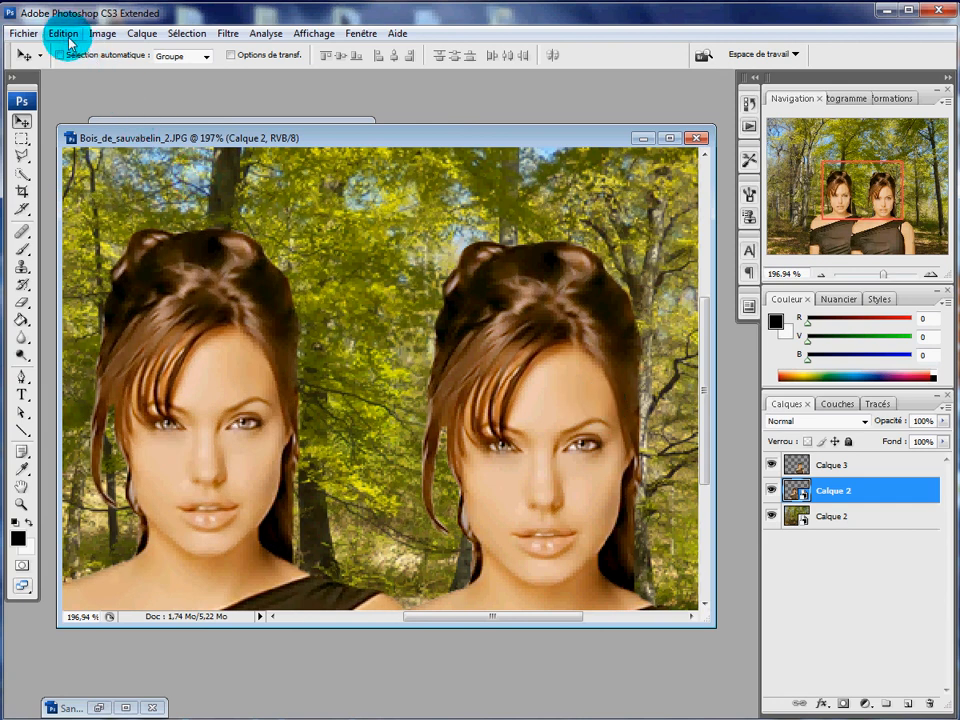
# Turn automatic layer selection back on and move both portraits slightly to the right by picking each one in the image.
pyautogui.moveTo(559, 369)
pyautogui.mouseDown()
pyautogui.moveTo(561, 347)
pyautogui.moveTo(558, 372)
pyautogui.mouseUp()
pyautogui.moveTo(228, 407); pyautogui.dragTo(247, 424)
pyautogui.moveTo(525, 390)
pyautogui.mouseDown()
pyautogui.moveTo(580, 363)
pyautogui.moveTo(541, 387)
pyautogui.mouseUp()
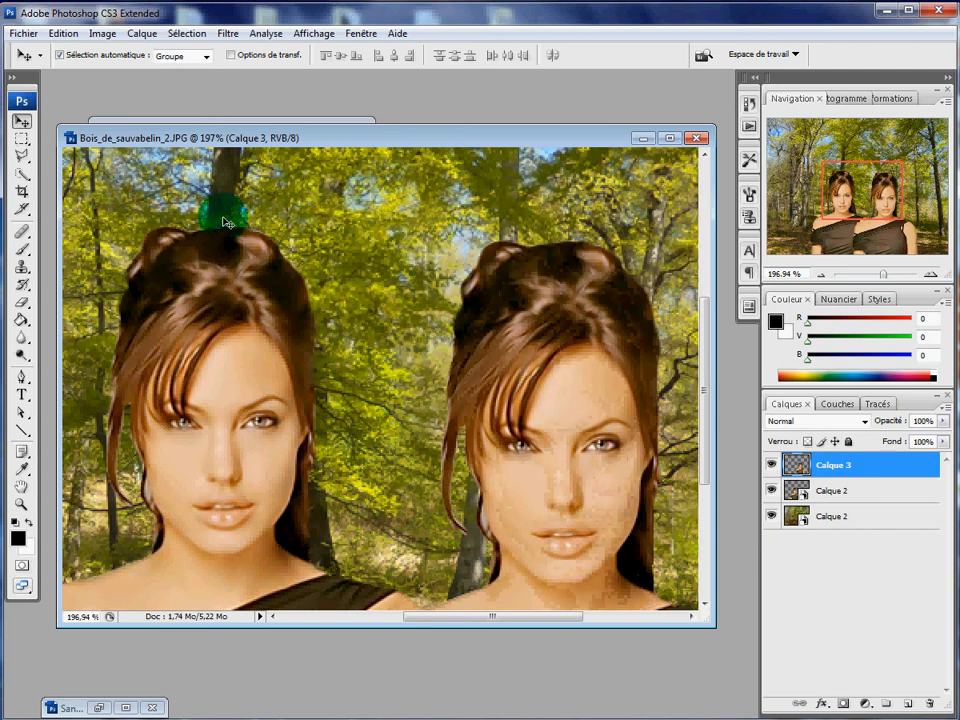
# Turn off automatic layer selection, shift the ordinary portrait to the right, and nudge the portrait smart object up by selecting its layer.
pyautogui.click(60, 56)
pyautogui.moveTo(210, 381)
pyautogui.mouseDown()
pyautogui.moveTo(242, 360)
pyautogui.moveTo(218, 385)
pyautogui.moveTo(189, 379)
pyautogui.moveTo(200, 379)
pyautogui.mouseUp()
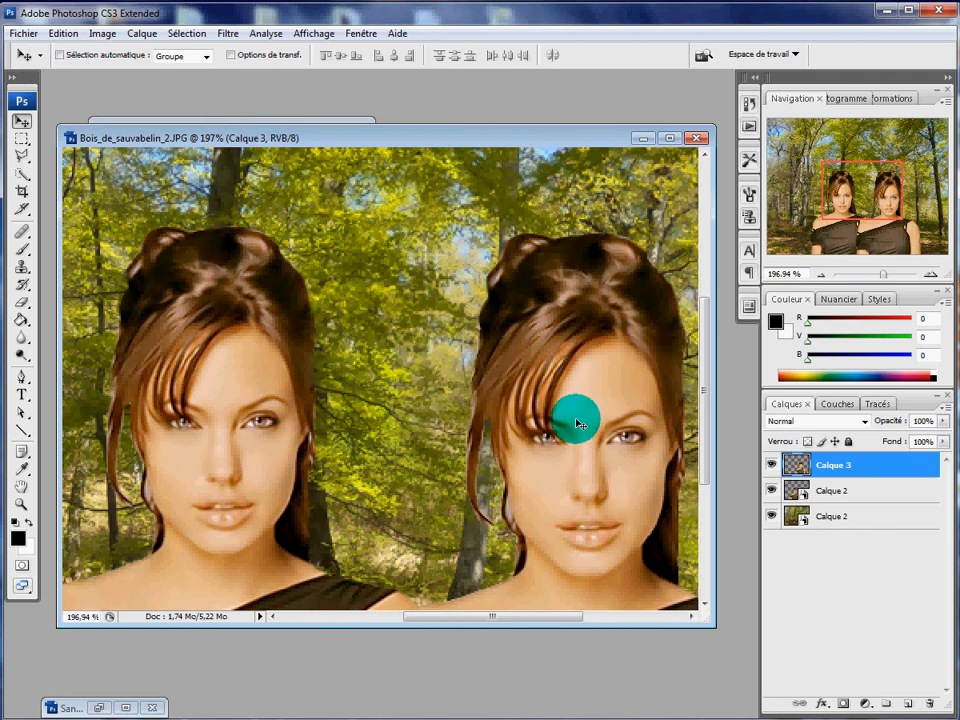
pyautogui.doubleClick(836, 466)
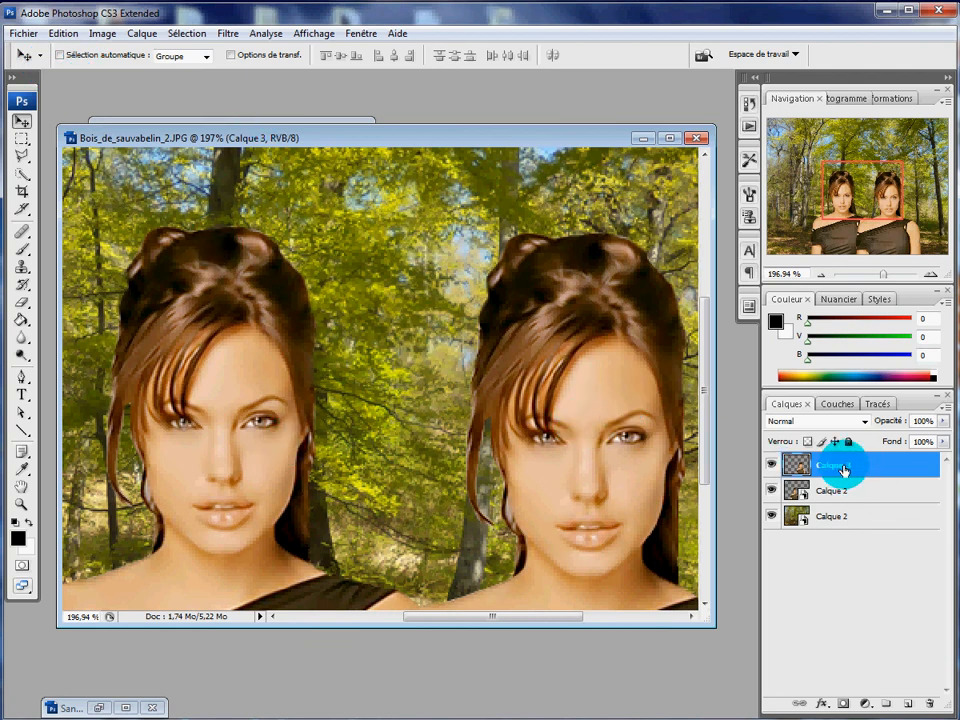
pyautogui.click(785, 490)
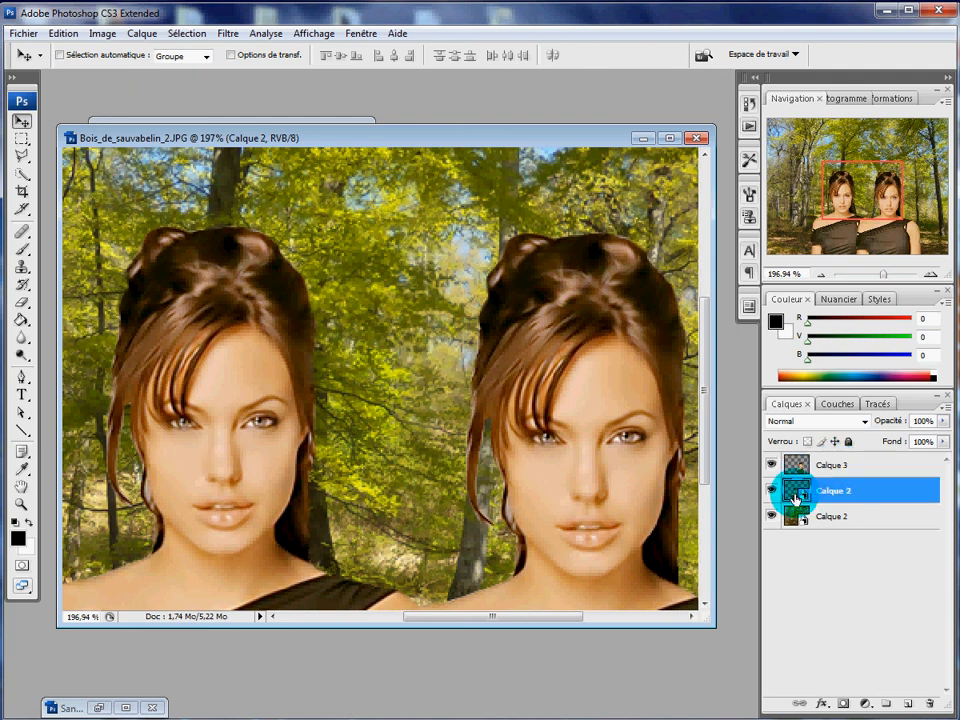
pyautogui.moveTo(585, 381); pyautogui.dragTo(583, 369)
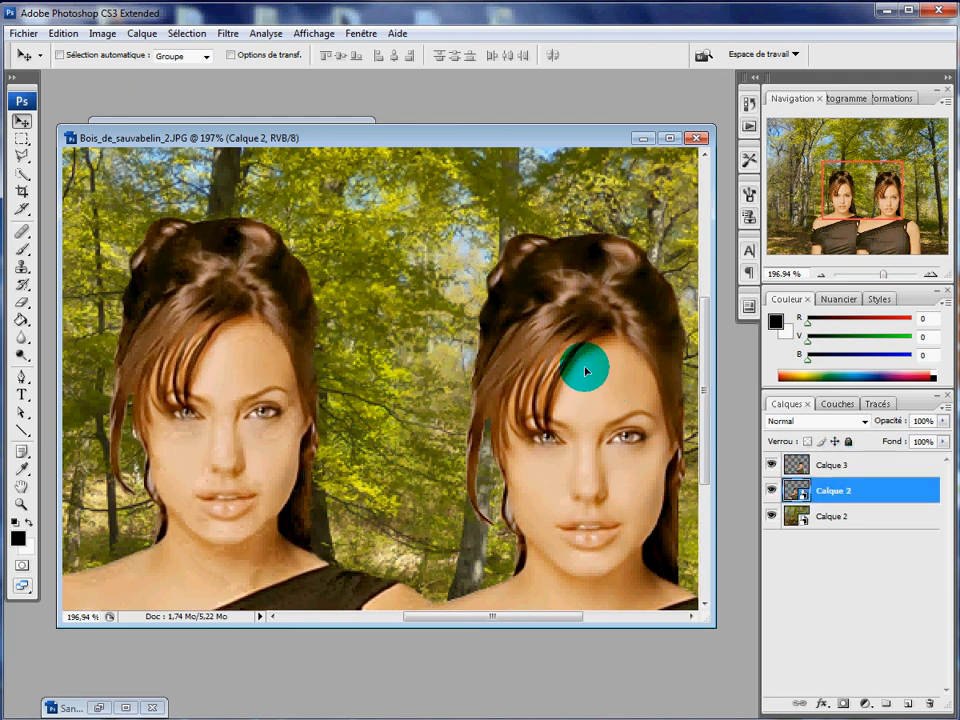
# Open the portrait smart object's contents, compare them with the source portrait AngelinaJolie14.png, and minimize the source document.
pyautogui.doubleClick(797, 493)
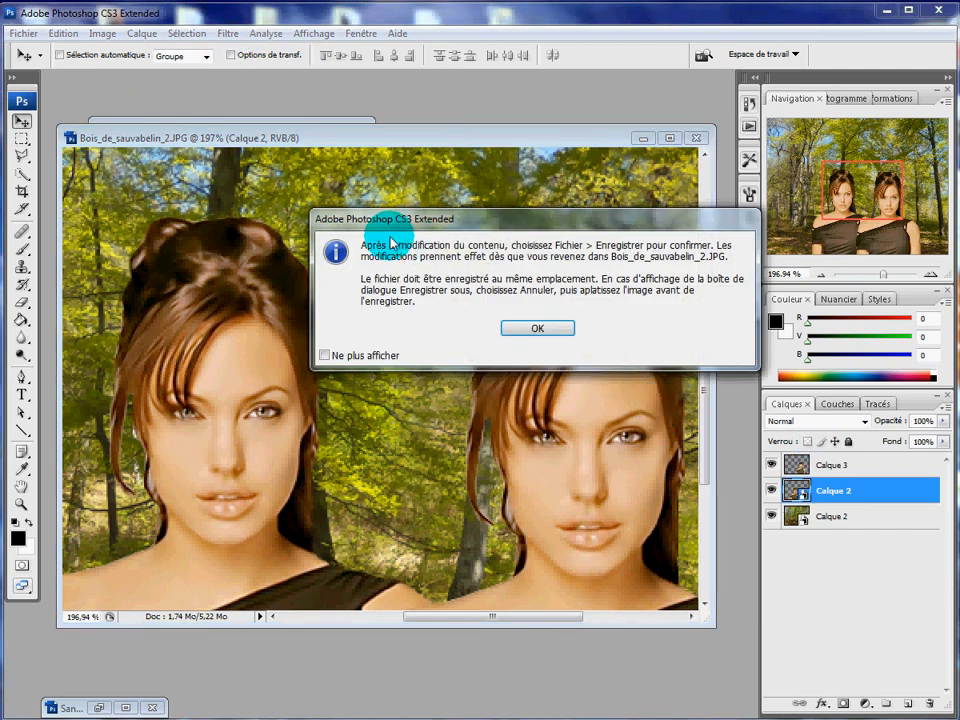
pyautogui.click(536, 331)
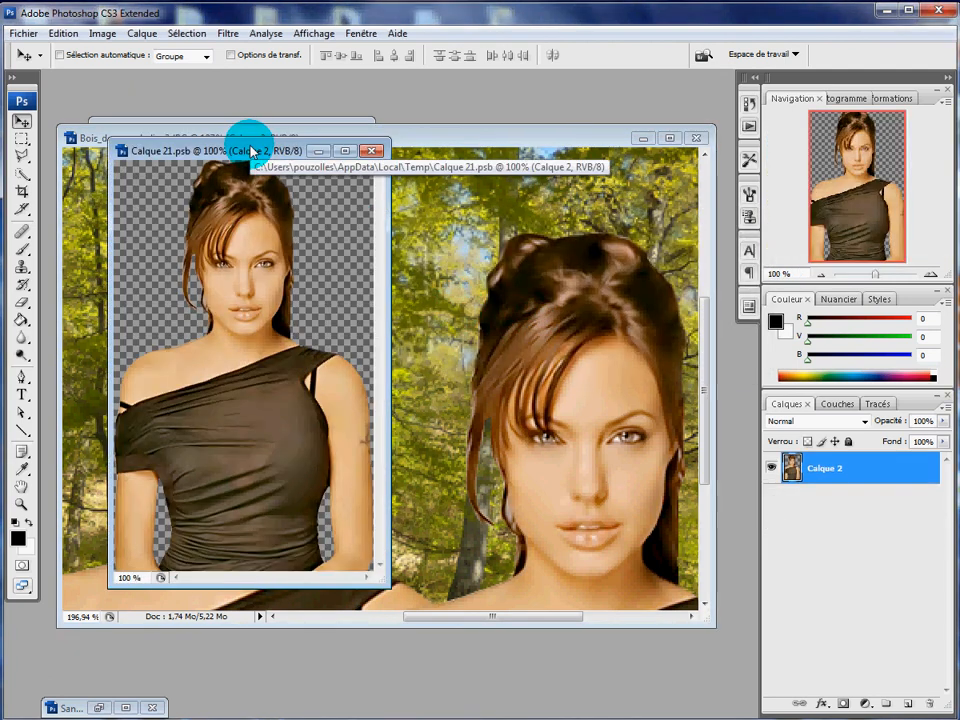
pyautogui.moveTo(250, 153); pyautogui.dragTo(461, 176)
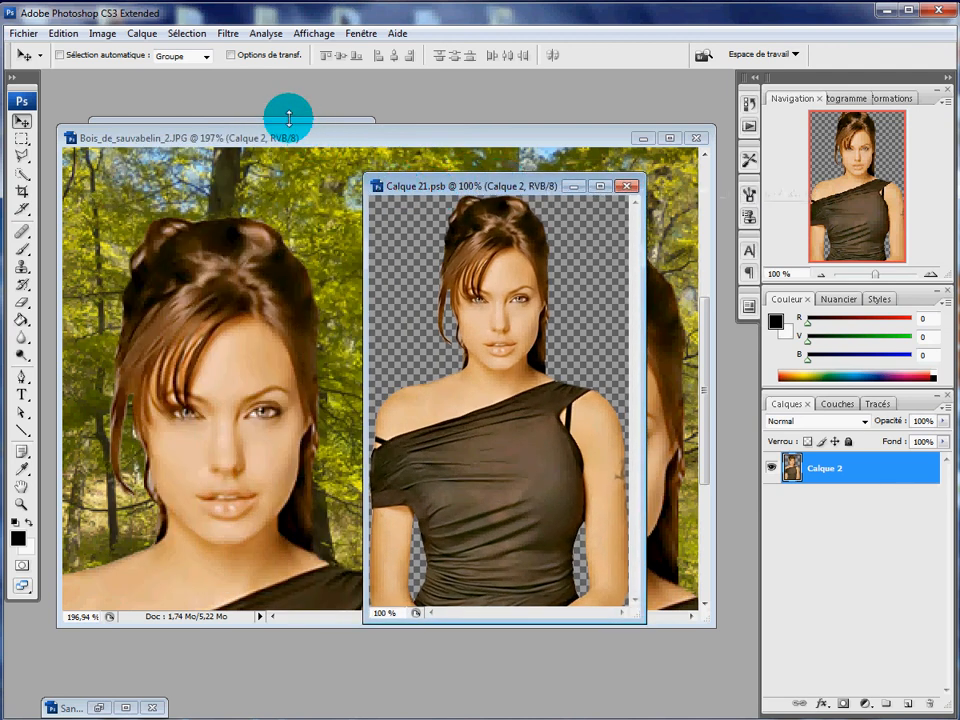
pyautogui.click(289, 120)
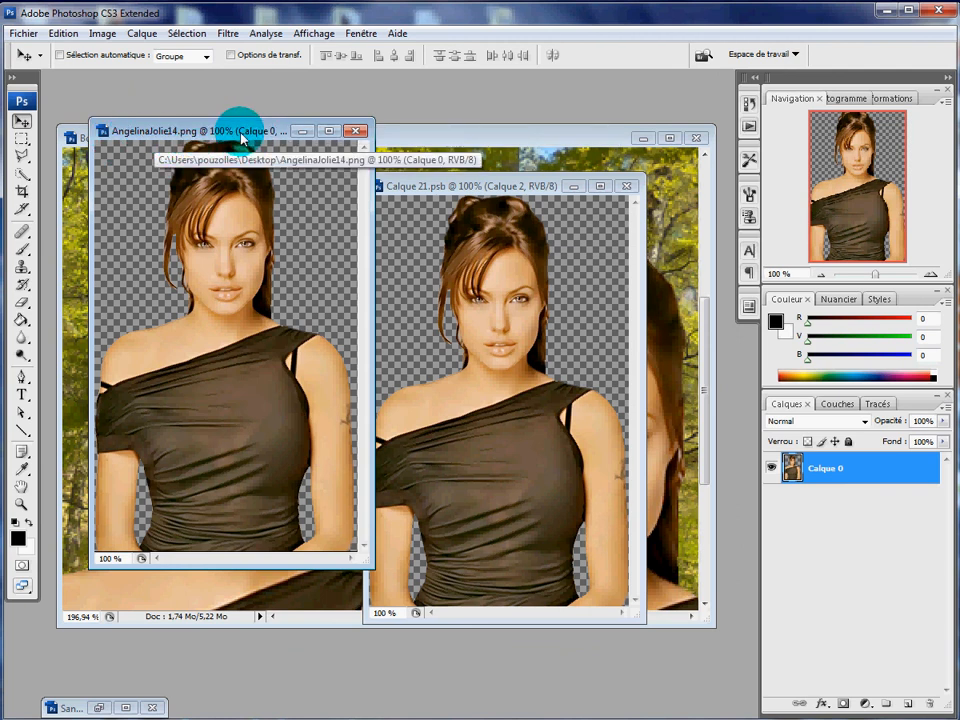
pyautogui.click(301, 132)
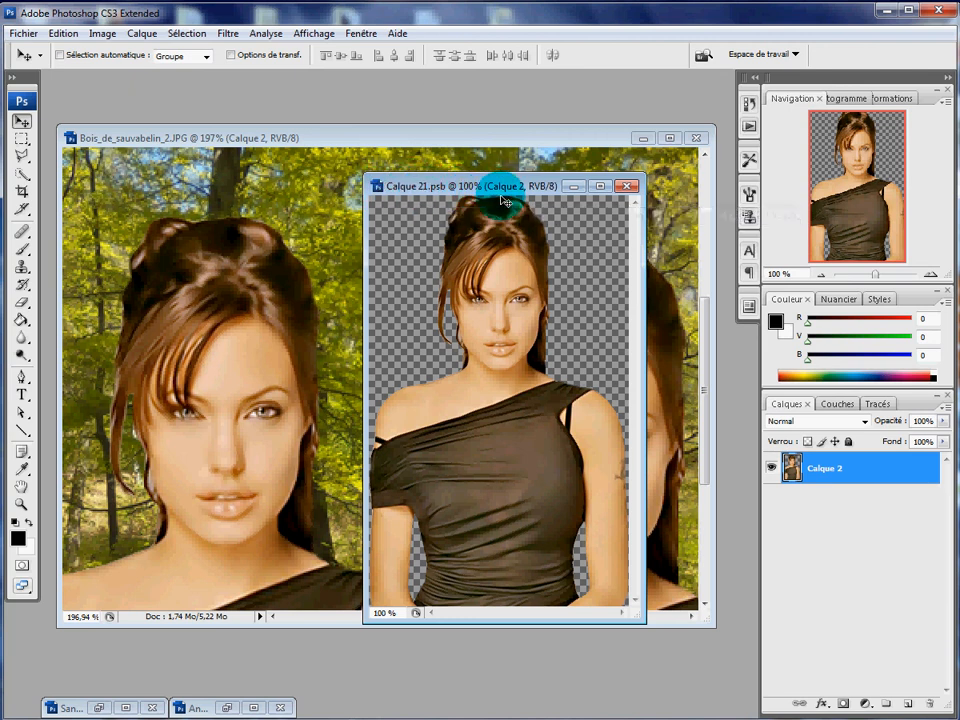
pyautogui.moveTo(500, 187); pyautogui.dragTo(382, 205)
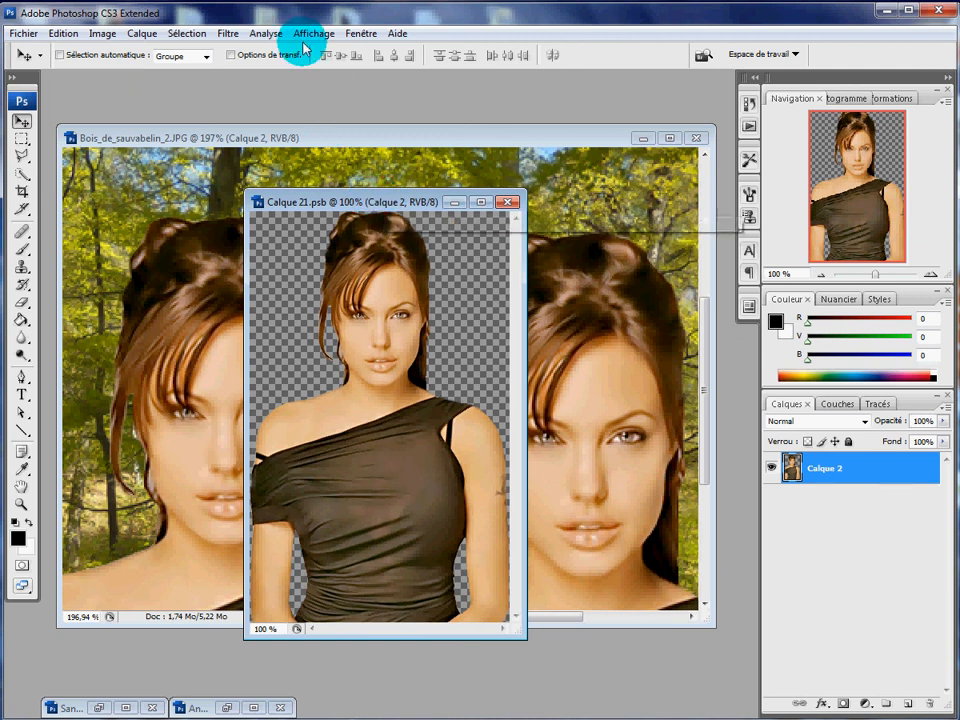
# Shift the hue of the smart object's contents to -10 with a Hue/Saturation adjustment.
pyautogui.click(102, 34)
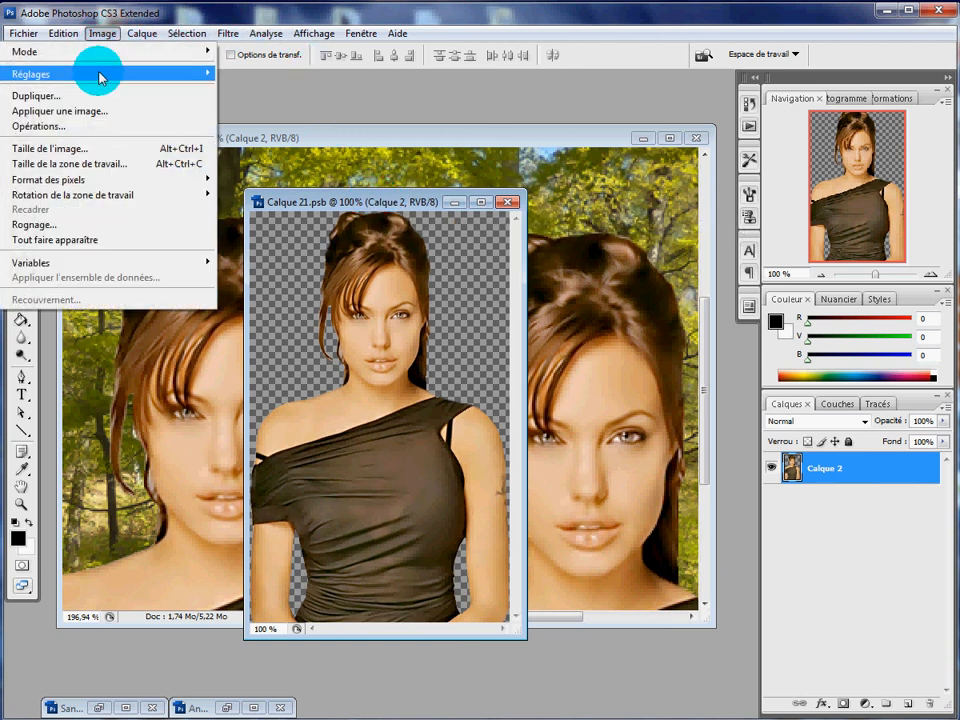
pyautogui.moveTo(103, 72)
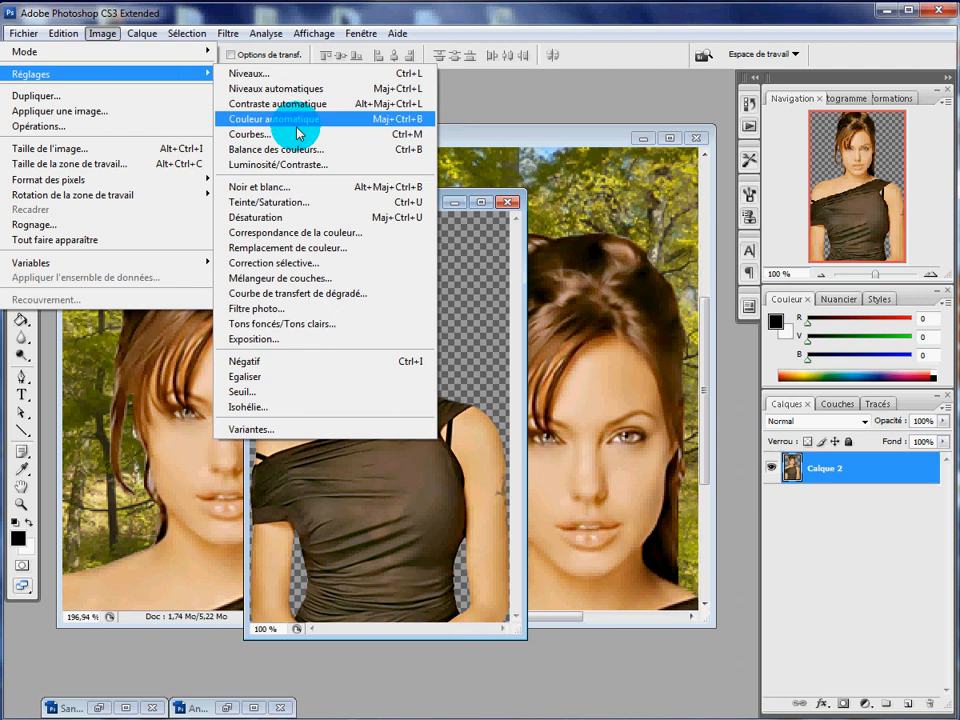
pyautogui.click(317, 201)
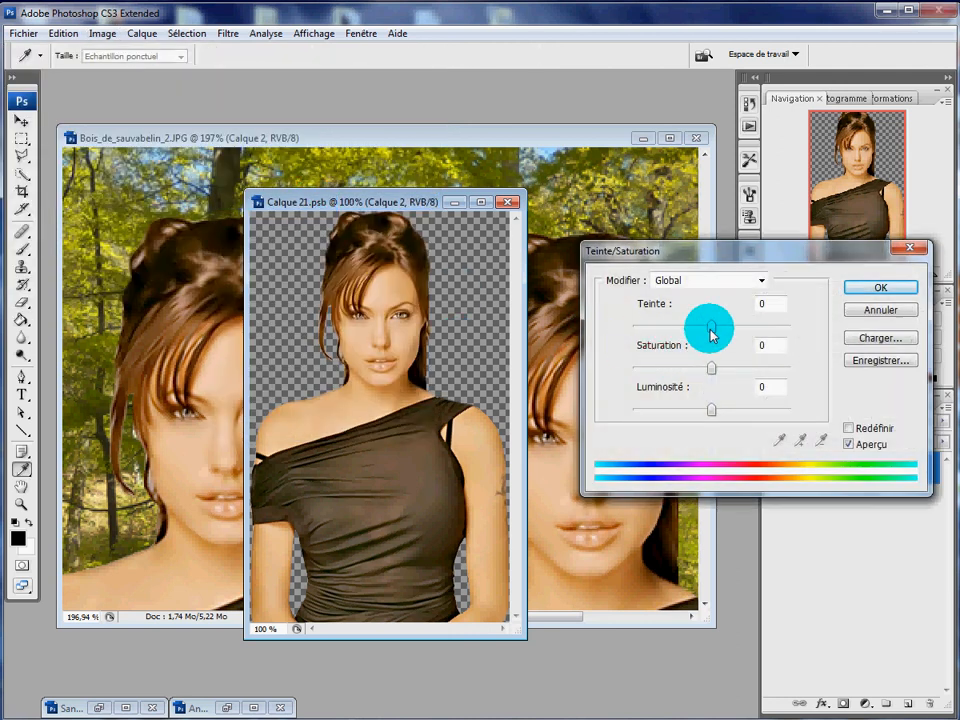
pyautogui.moveTo(710, 333); pyautogui.dragTo(705, 336)
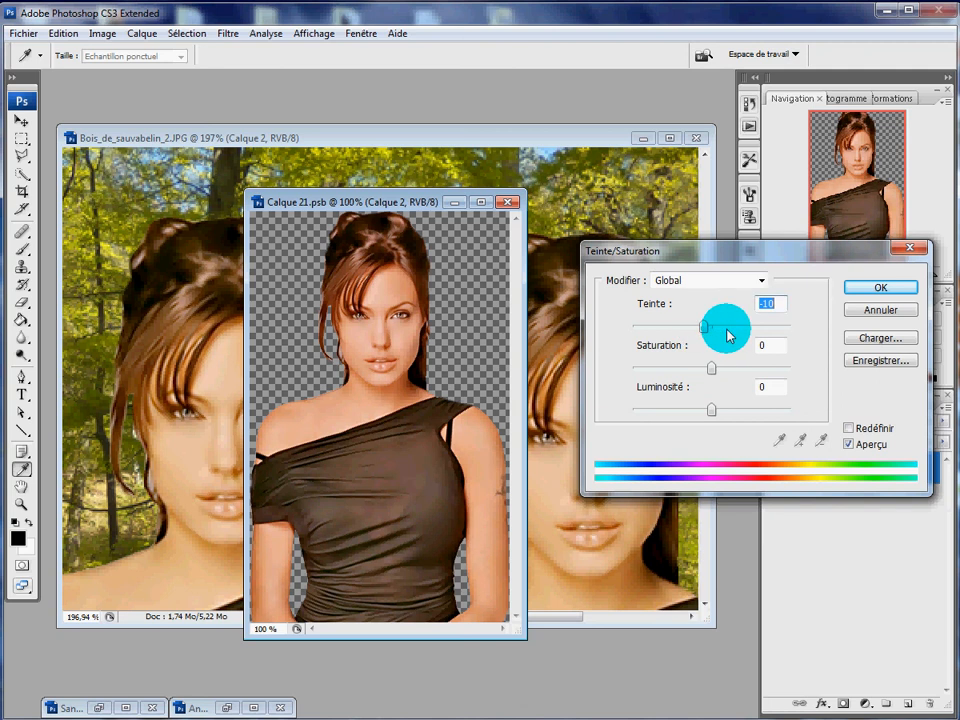
pyautogui.click(862, 286)
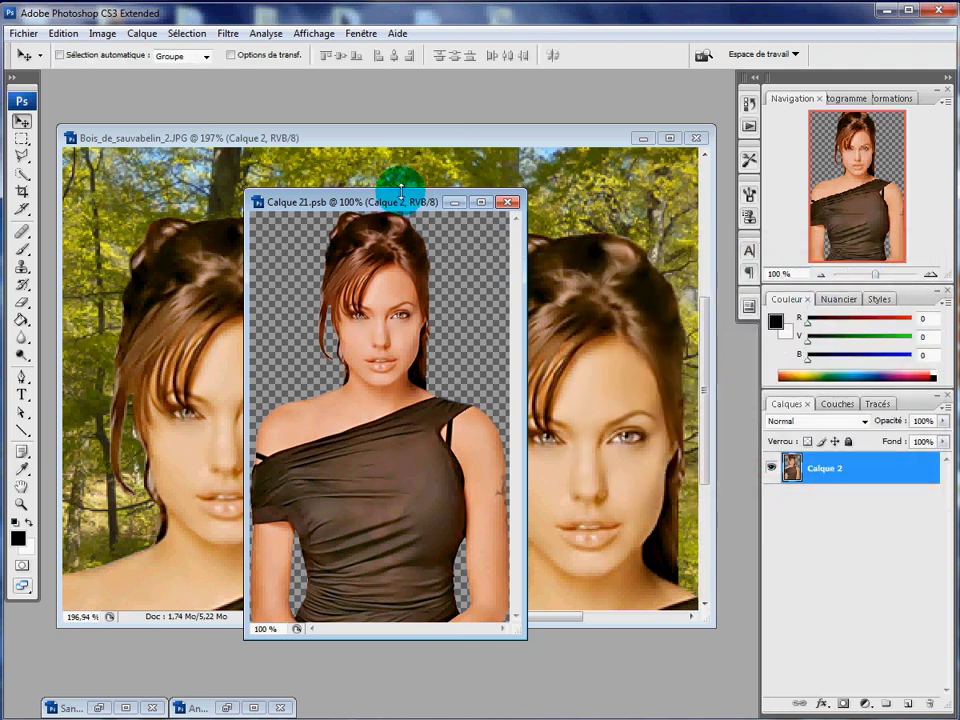
# Uncover more of the forest composition behind the smart object's contents document and save the edited contents.
pyautogui.moveTo(401, 193); pyautogui.dragTo(403, 270)
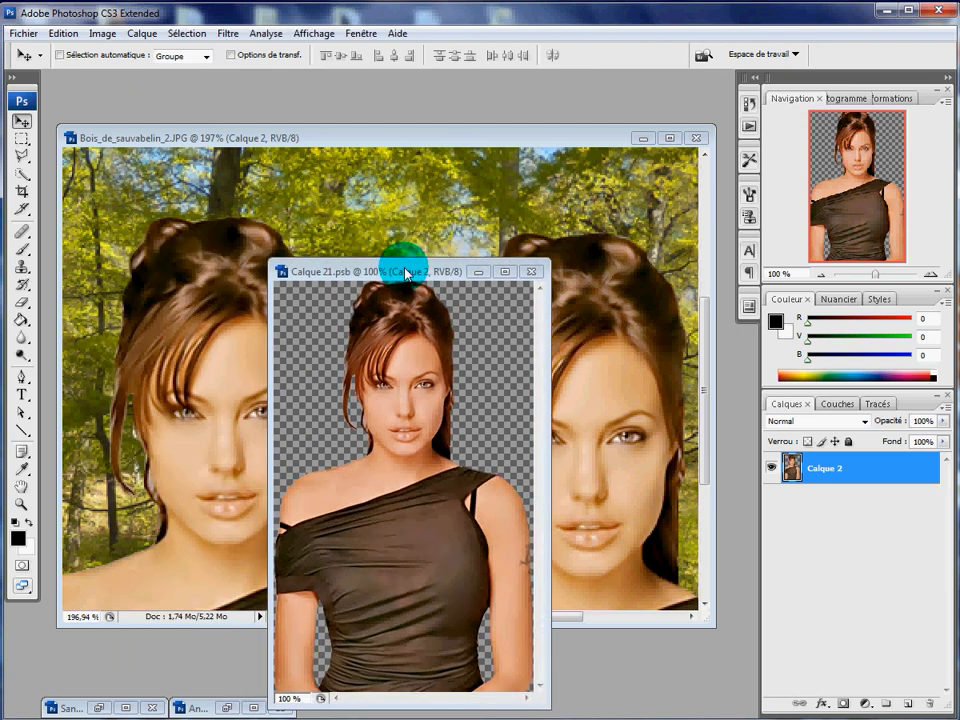
pyautogui.click(22, 33)
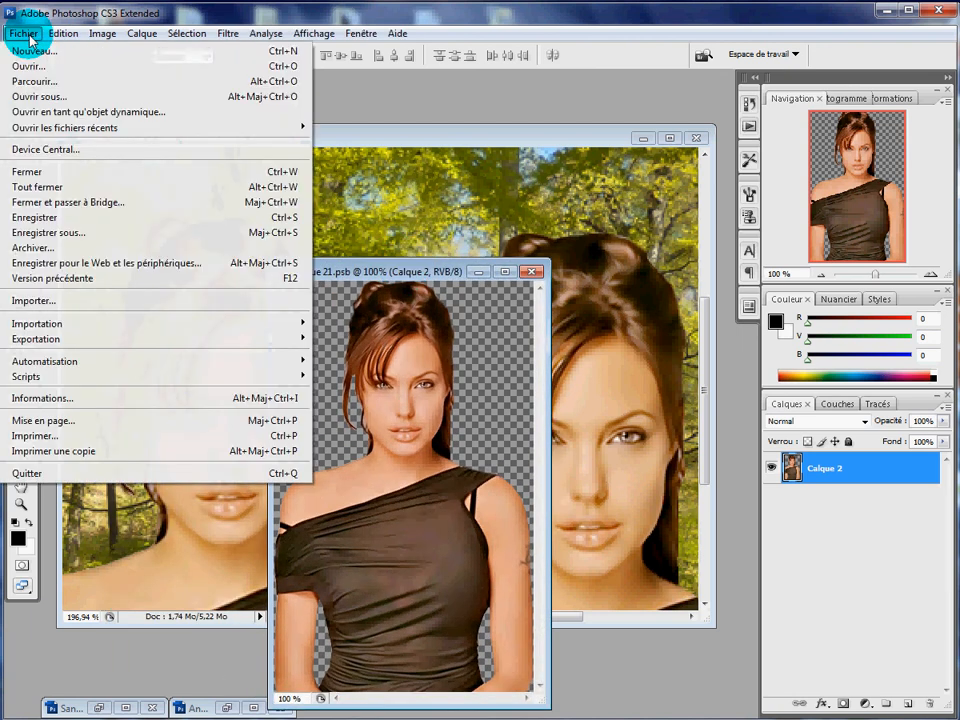
pyautogui.click(50, 216)
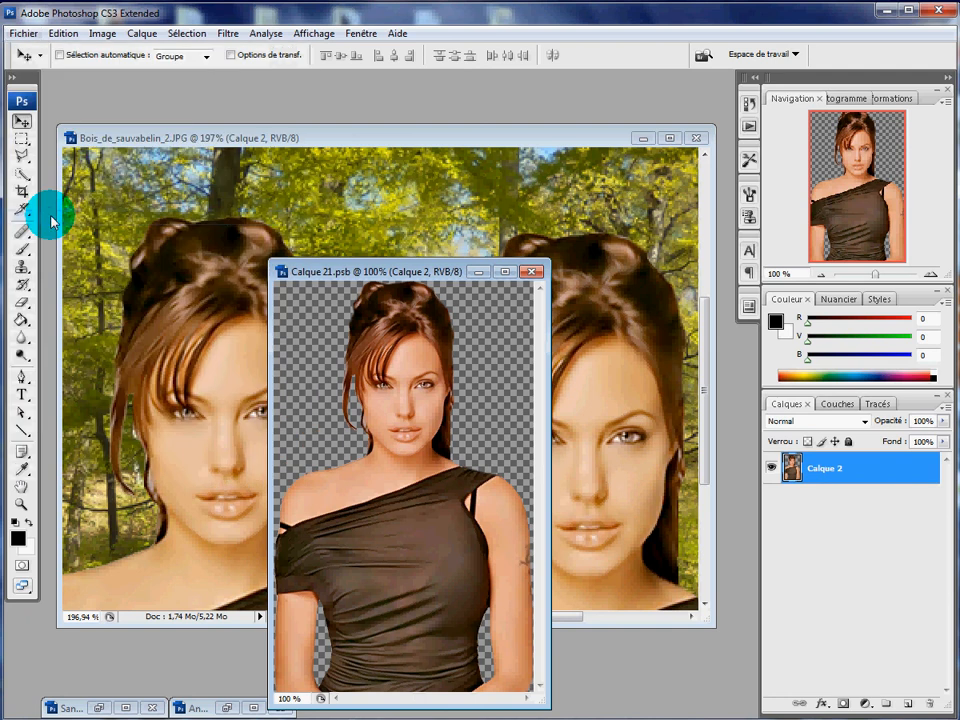
# Minimize the smart object's contents document to inspect the updated portrait in the forest composition, and restore the contents document.
pyautogui.click(477, 272)
pyautogui.click(263, 438)
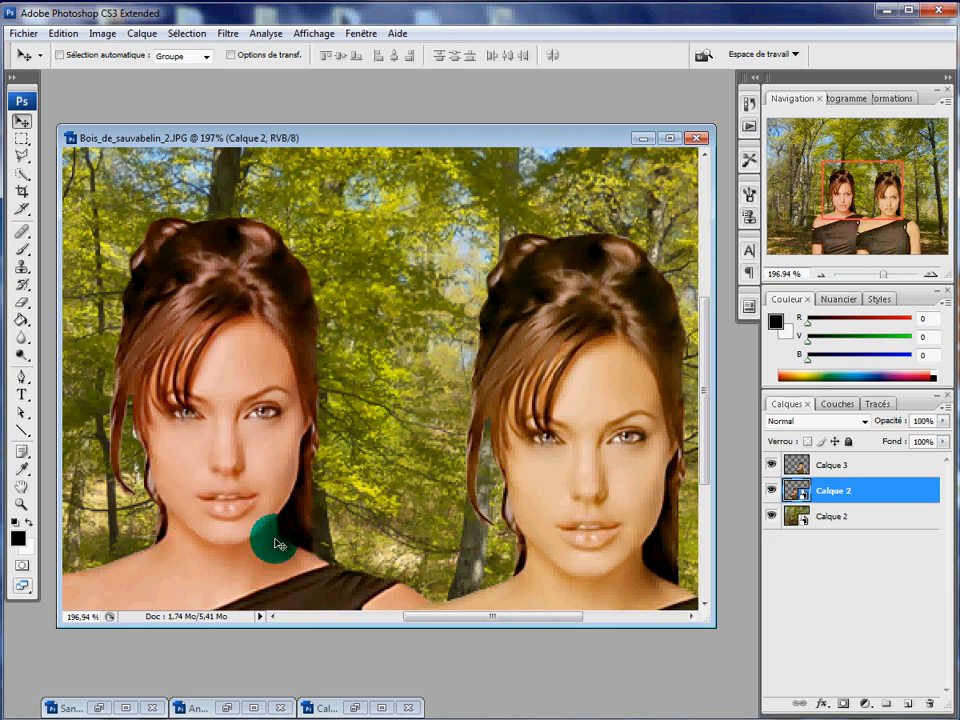
pyautogui.click(355, 708)
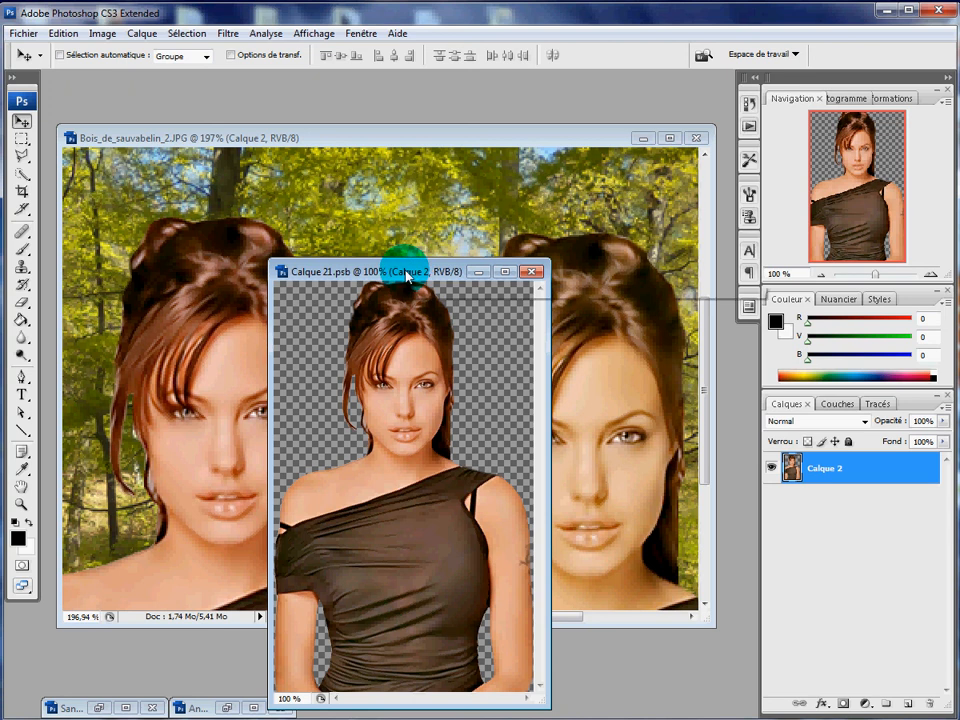
# Recolour the smart object's contents purple with a Hue/Saturation adjustment, using saturation -48 and lightness +19.
pyautogui.click(229, 38)
pyautogui.moveTo(157, 38)
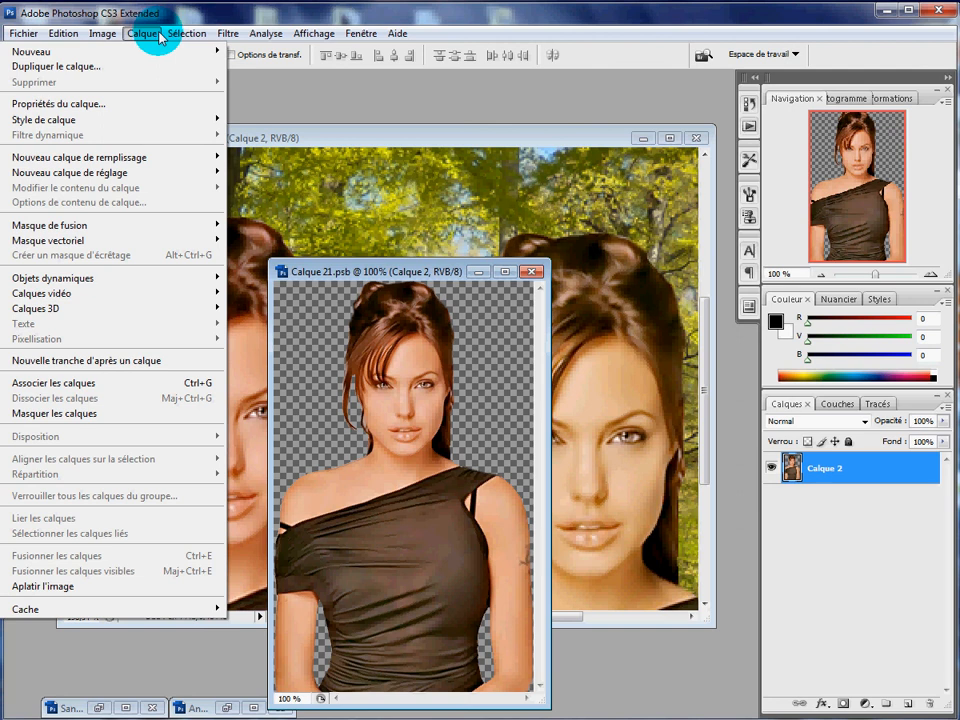
pyautogui.moveTo(101, 33)
pyautogui.moveTo(100, 78)
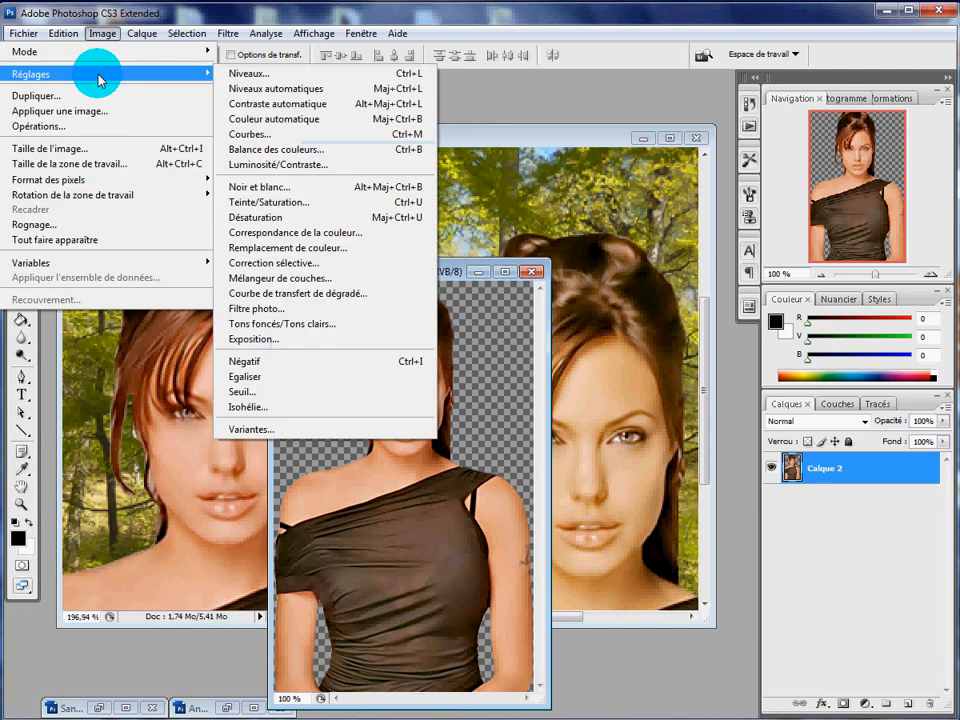
pyautogui.click(318, 203)
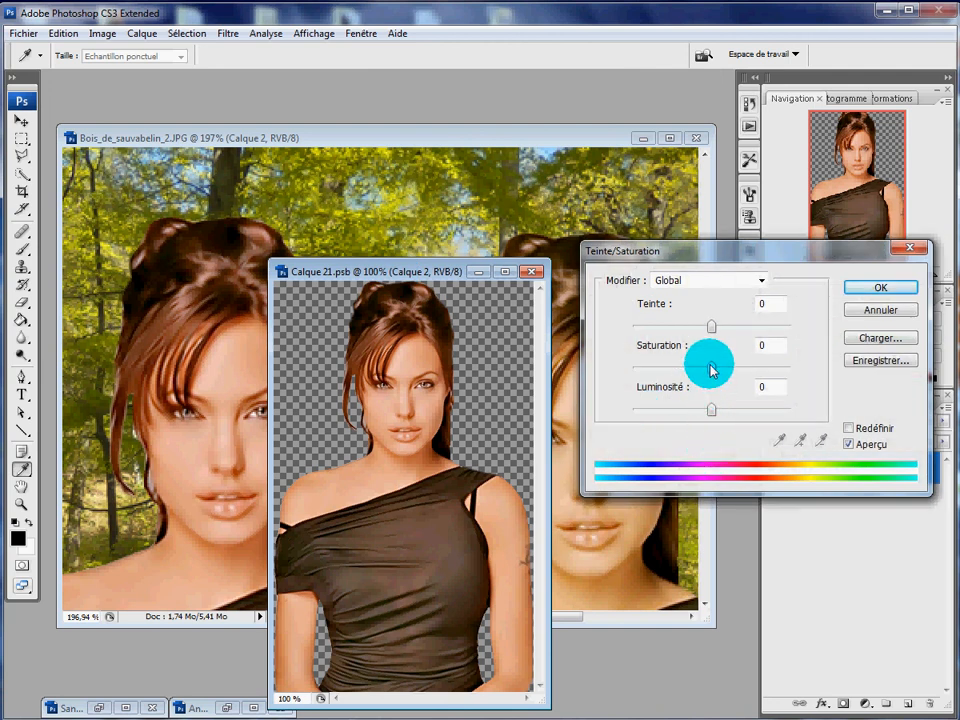
pyautogui.moveTo(712, 370); pyautogui.dragTo(727, 420)
pyautogui.moveTo(712, 326); pyautogui.dragTo(687, 337)
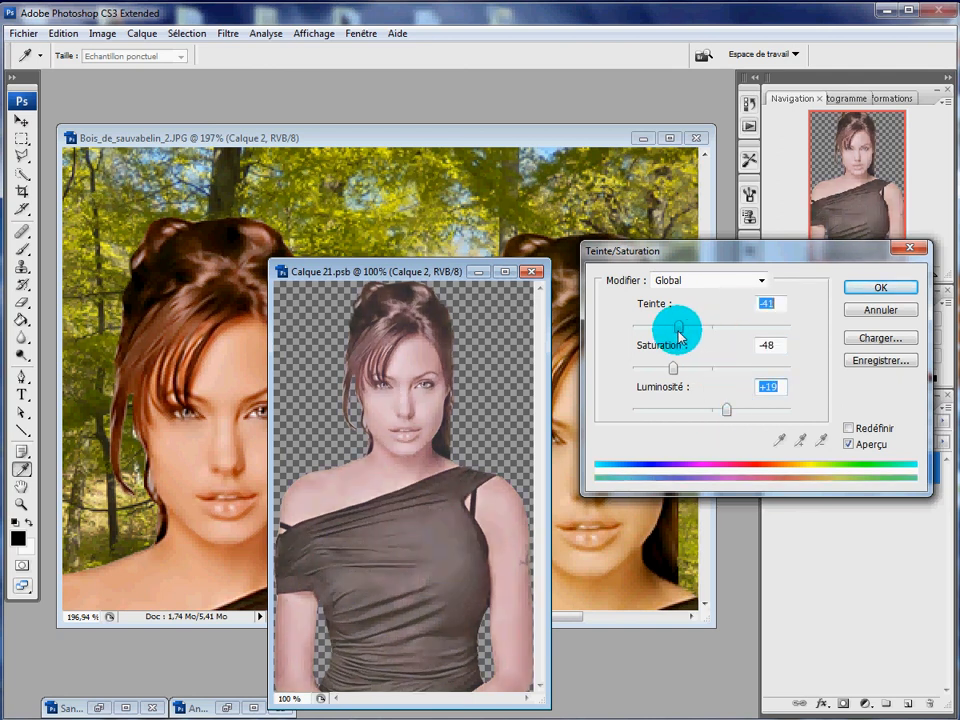
pyautogui.click(866, 287)
pyautogui.press('v')
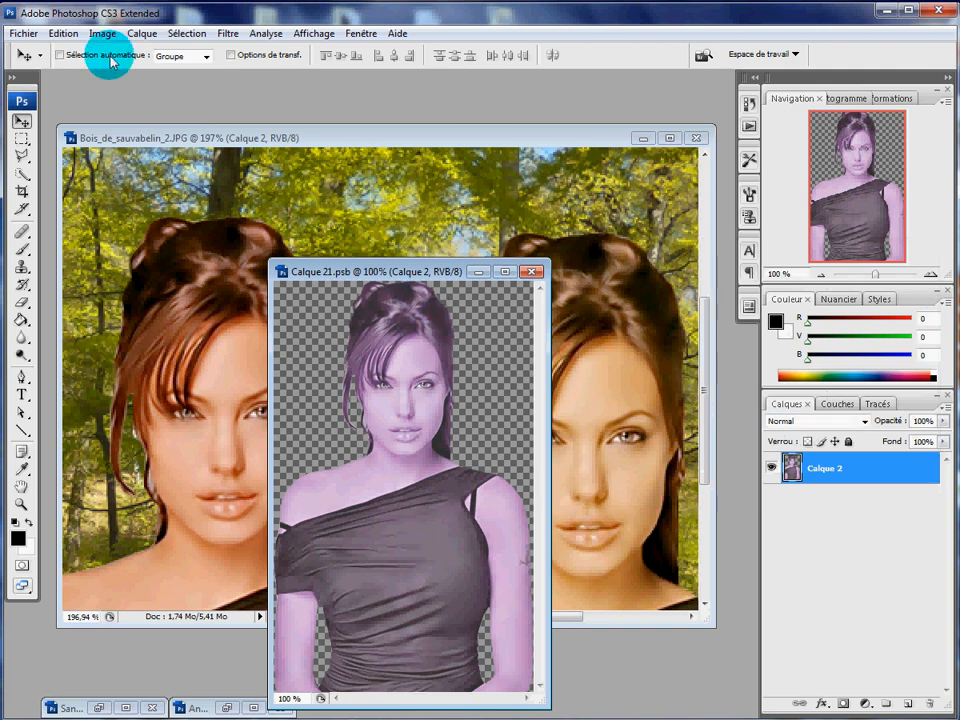
# Save the recoloured contents of the smart object and close its contents document.
pyautogui.click(23, 34)
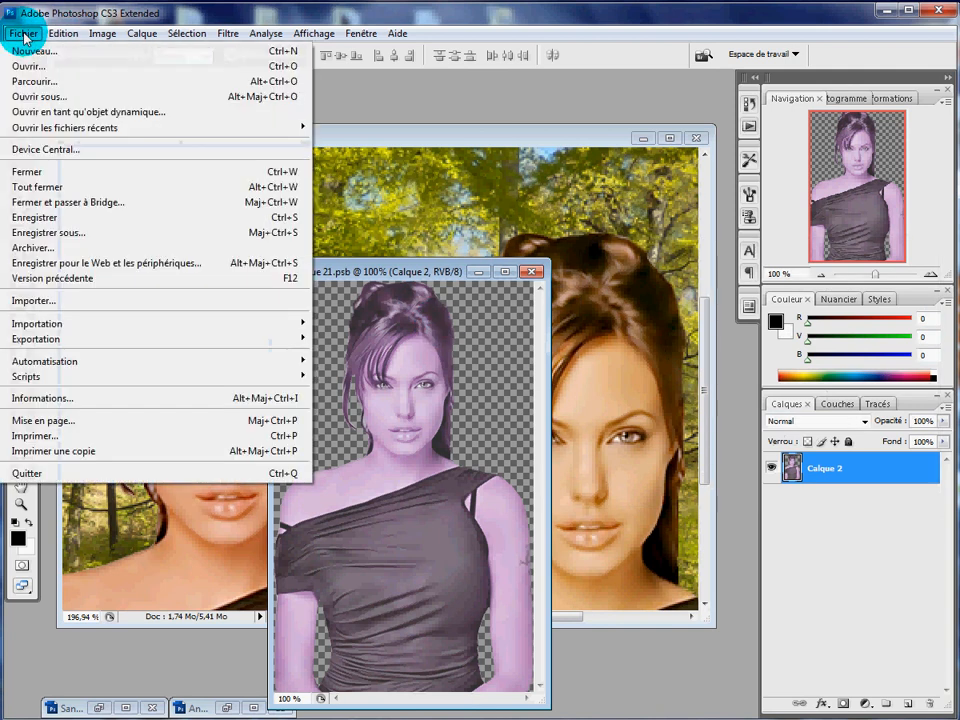
pyautogui.click(35, 217)
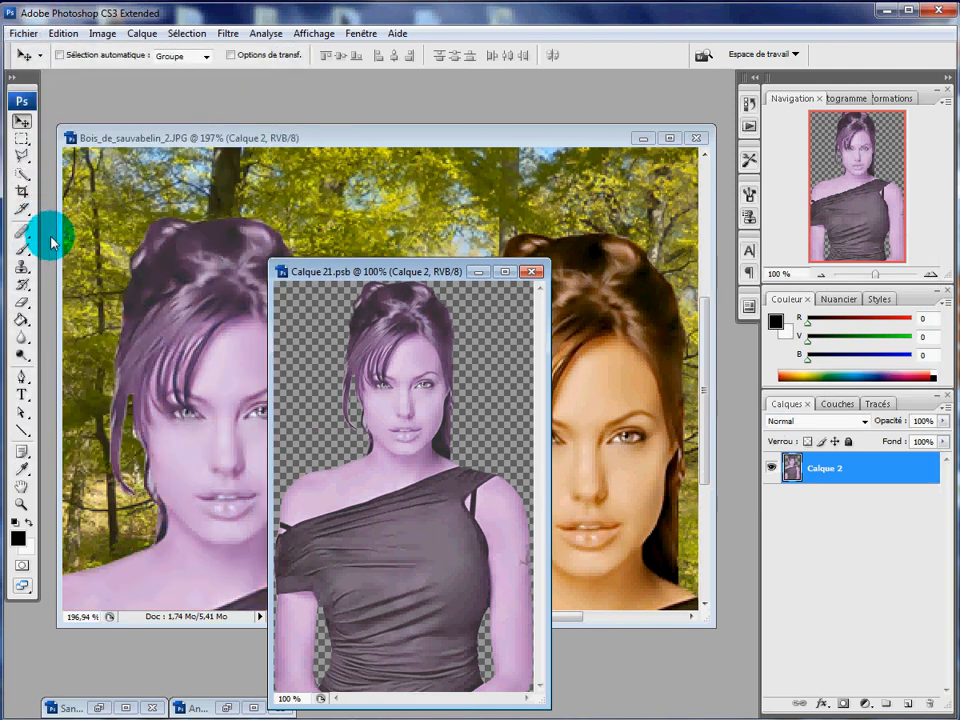
pyautogui.click(534, 274)
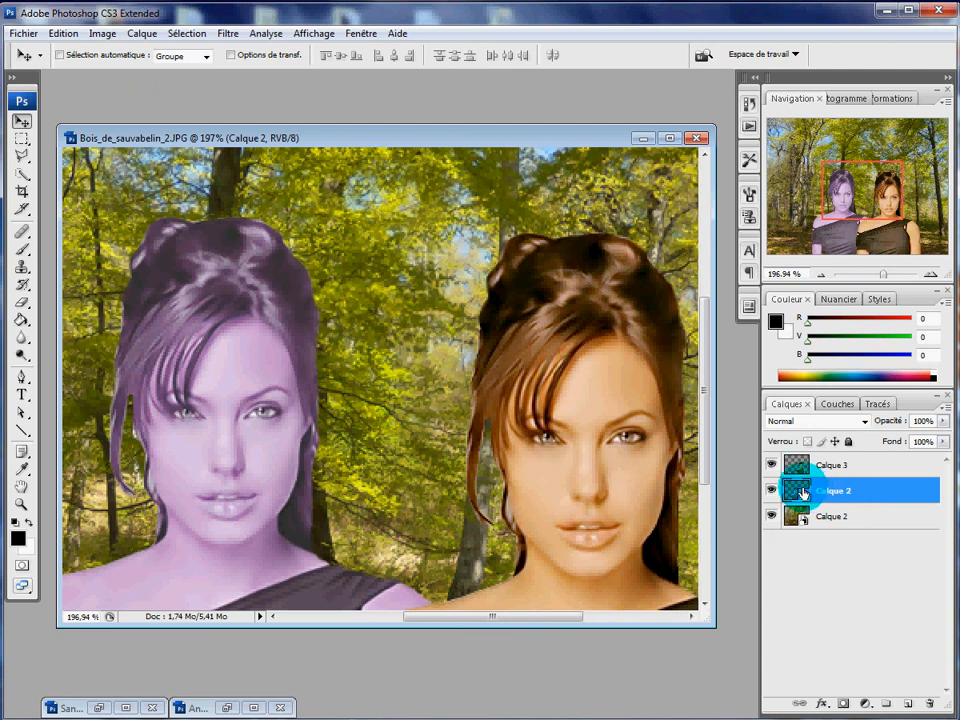
# Compare the ordinary portrait layer Calque 3 with the portrait smart object layer Calque 2, selecting each in turn.
pyautogui.moveTo(803, 493)
pyautogui.mouseDown()
pyautogui.moveTo(621, 439)
pyautogui.moveTo(428, 446)
pyautogui.moveTo(358, 338)
pyautogui.moveTo(252, 372)
pyautogui.moveTo(588, 372)
pyautogui.moveTo(820, 457)
pyautogui.mouseUp()
pyautogui.click(828, 466)
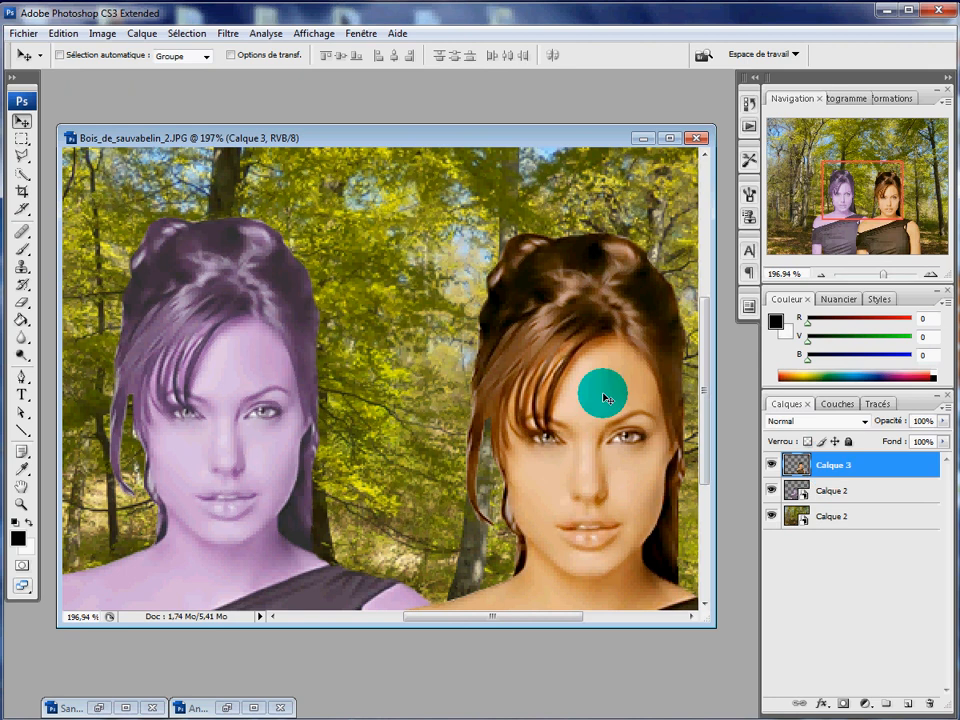
pyautogui.moveTo(522, 372)
pyautogui.mouseDown()
pyautogui.moveTo(591, 350)
pyautogui.moveTo(798, 443)
pyautogui.mouseUp()
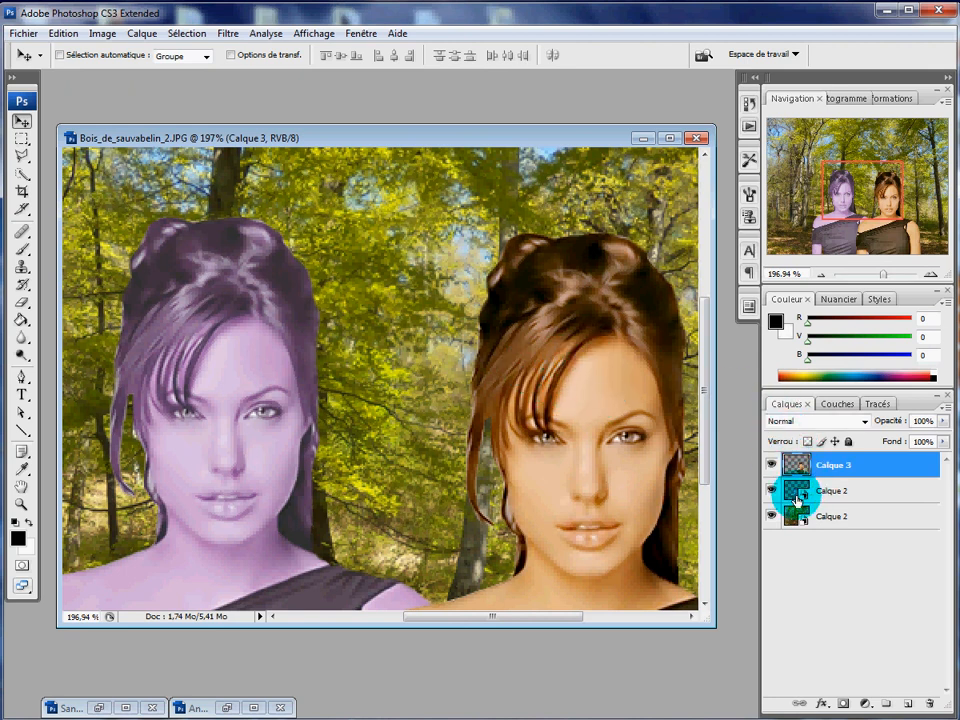
pyautogui.moveTo(690, 439)
pyautogui.mouseDown()
pyautogui.moveTo(572, 321)
pyautogui.moveTo(567, 552)
pyautogui.moveTo(521, 341)
pyautogui.mouseUp()
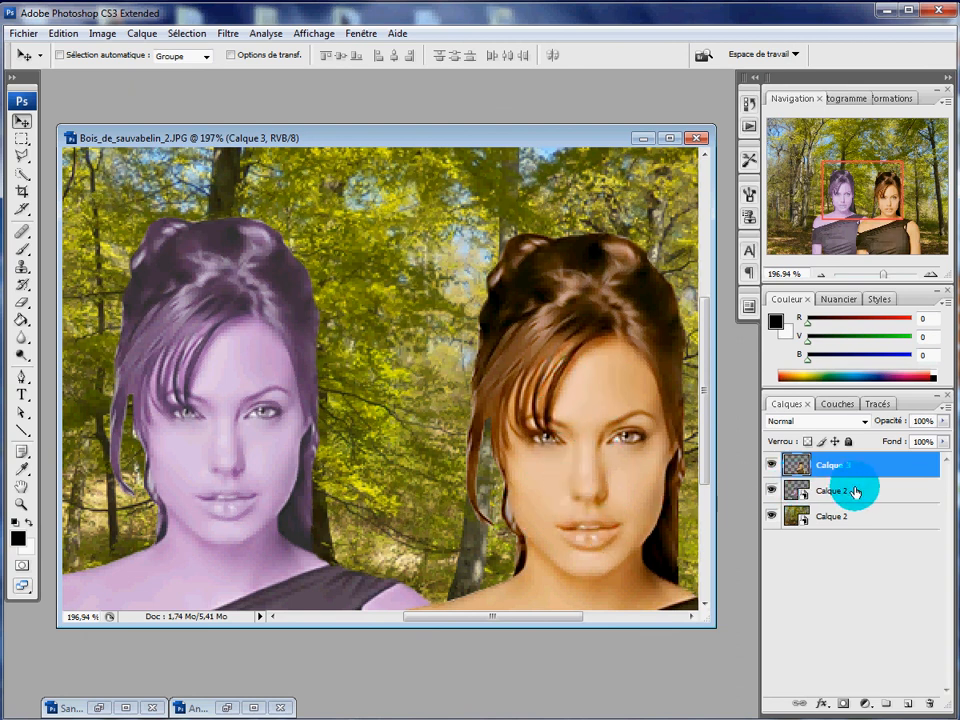
pyautogui.click(822, 491)
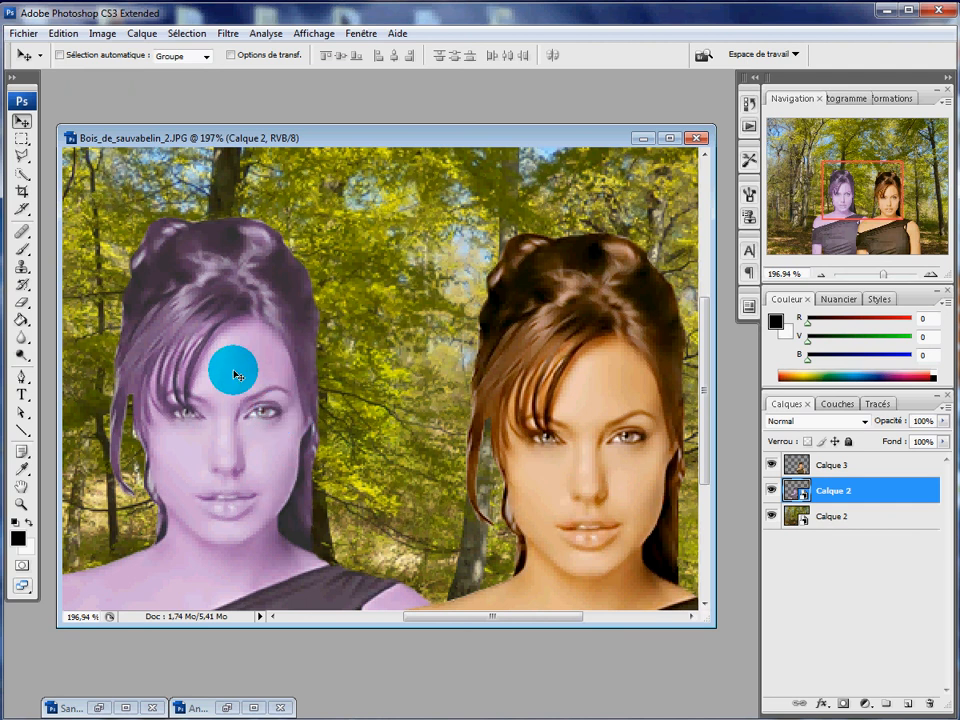